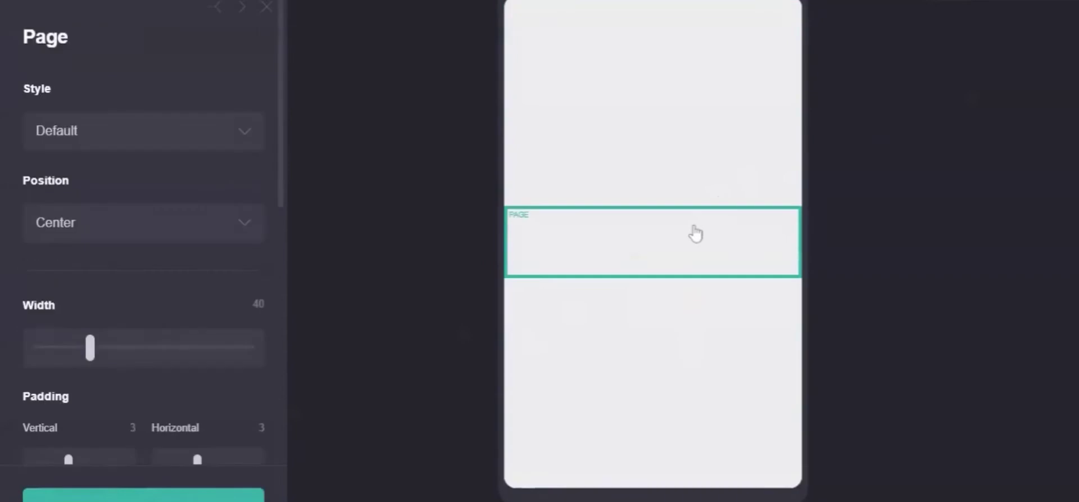
# Add a container element to the page and change its type to a two-column layout.
pyautogui.click(951, 2)
pyautogui.click(770, 353)
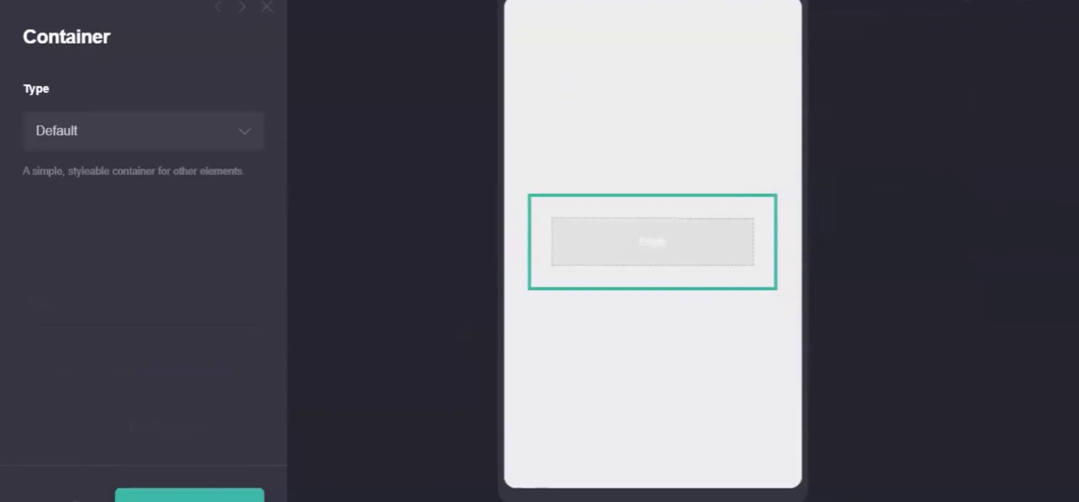
pyautogui.click(110, 137)
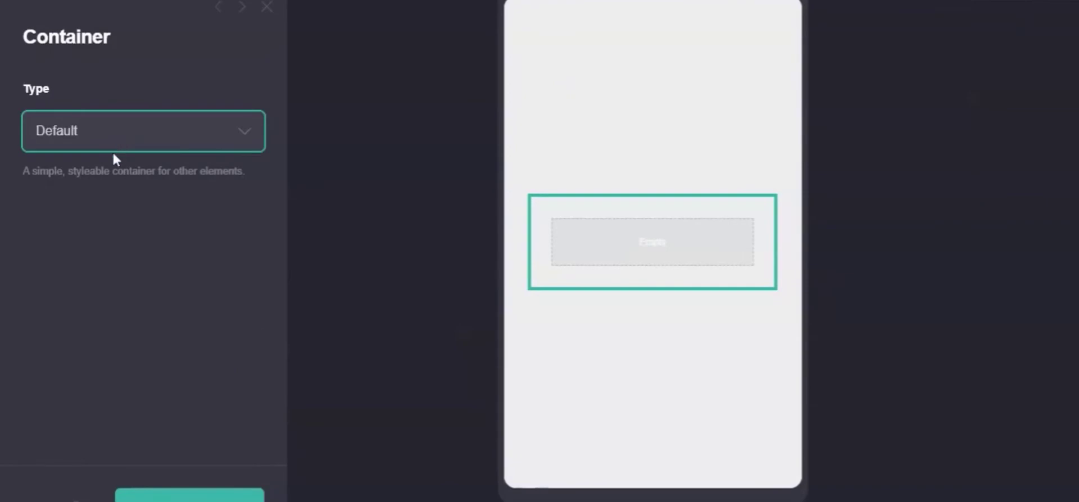
pyautogui.click(113, 171)
# Switch the container's mobile settings to Manual and set its mobile layout to Default.
pyautogui.scroll(-3, 92, 426)
pyautogui.scroll(3, 58, 19)
pyautogui.scroll(-10, 92, 286)
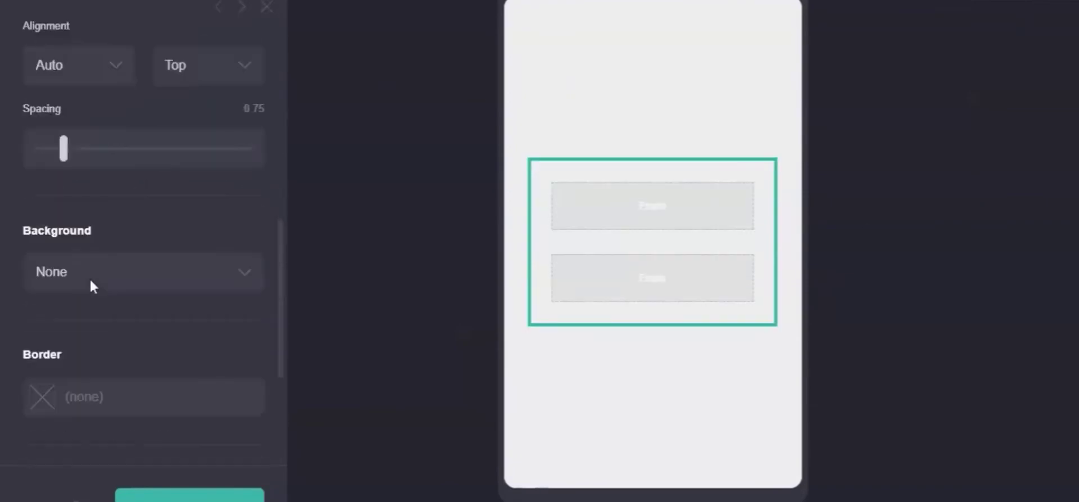
pyautogui.click(239, 368)
pyautogui.scroll(-5, 142, 396)
pyautogui.click(131, 245)
pyautogui.click(111, 269)
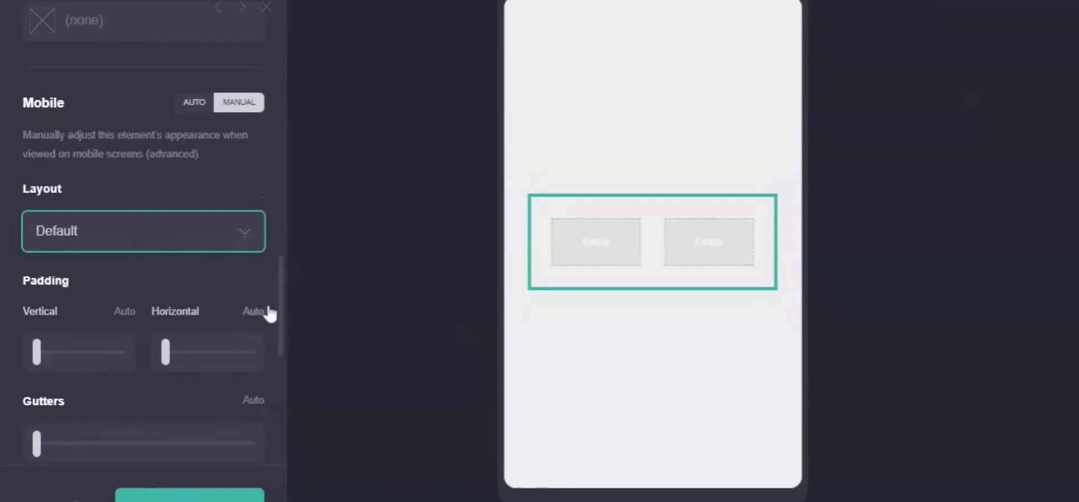
pyautogui.moveTo(279, 308); pyautogui.dragTo(288, 347)
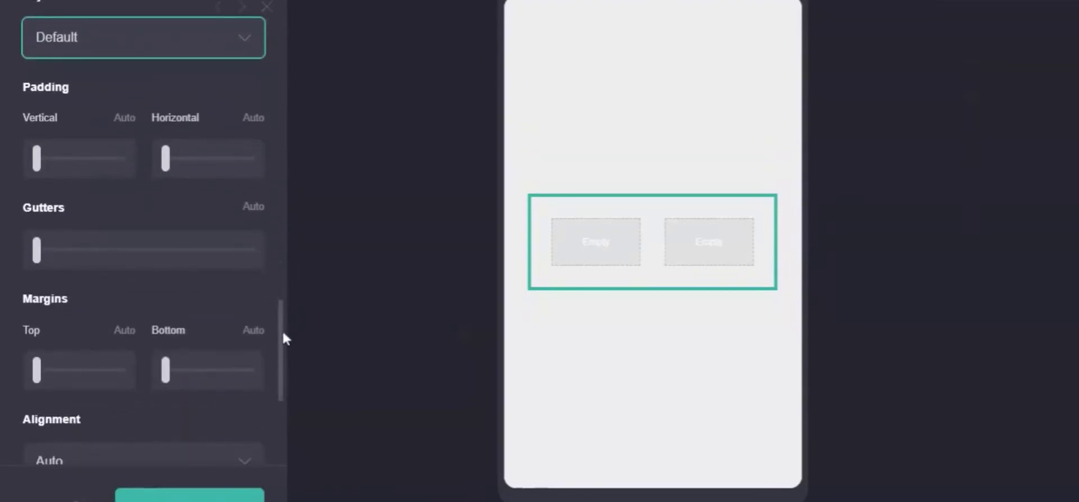
pyautogui.scroll(-1, 283, 336)
pyautogui.moveTo(282, 332); pyautogui.dragTo(296, 35)
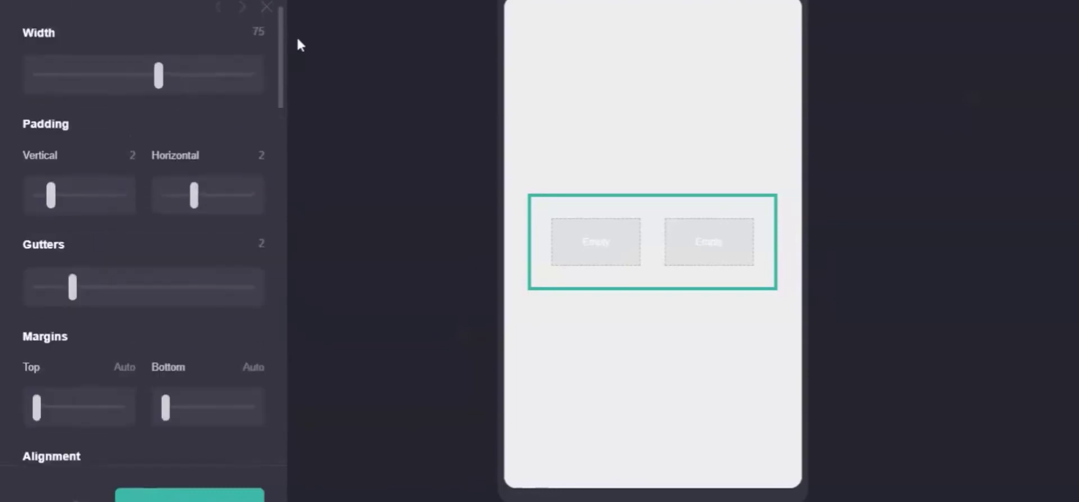
# Add the frog-costume plush image to the container's left column, extending the crop to cover the full picture.
pyautogui.click(486, 231)
pyautogui.click(646, 225)
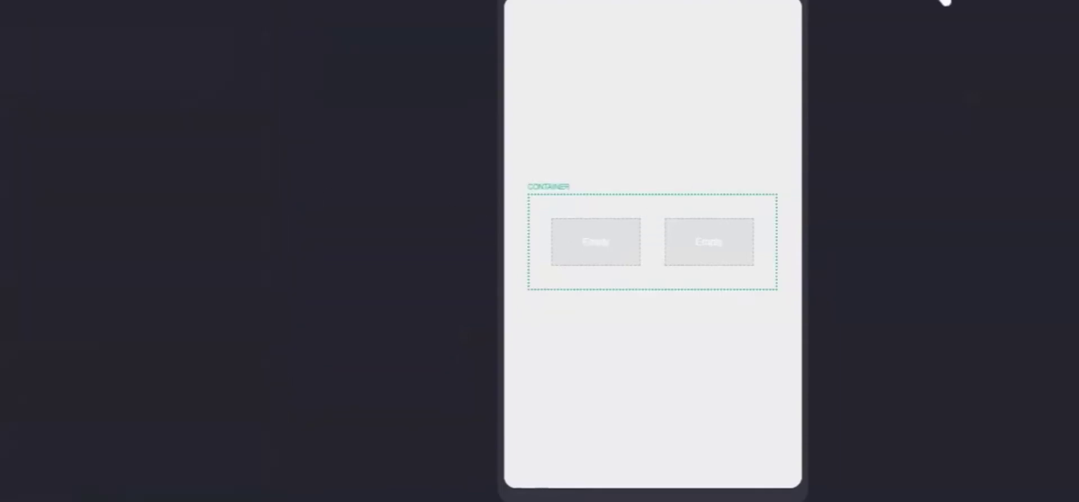
pyautogui.click(947, 3)
pyautogui.click(740, 83)
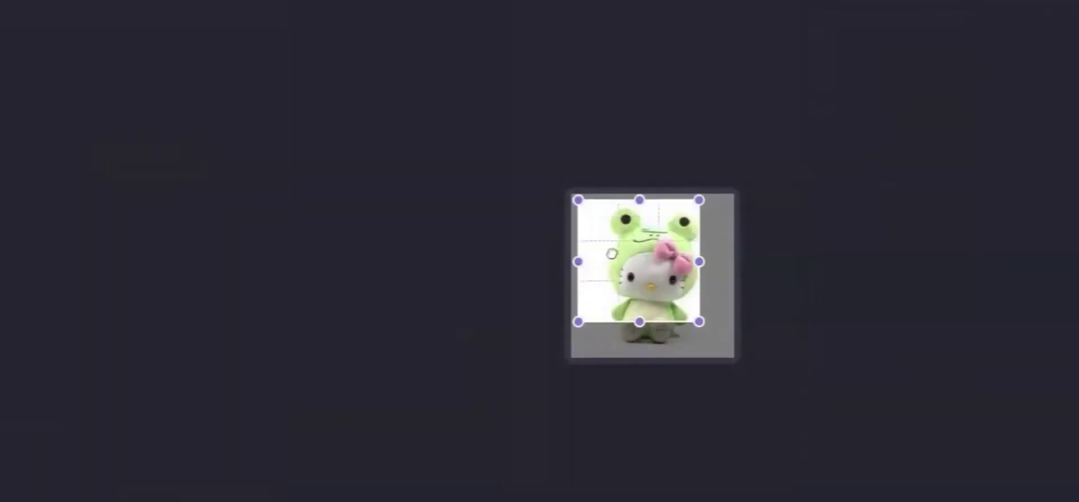
pyautogui.moveTo(701, 320); pyautogui.dragTo(733, 356)
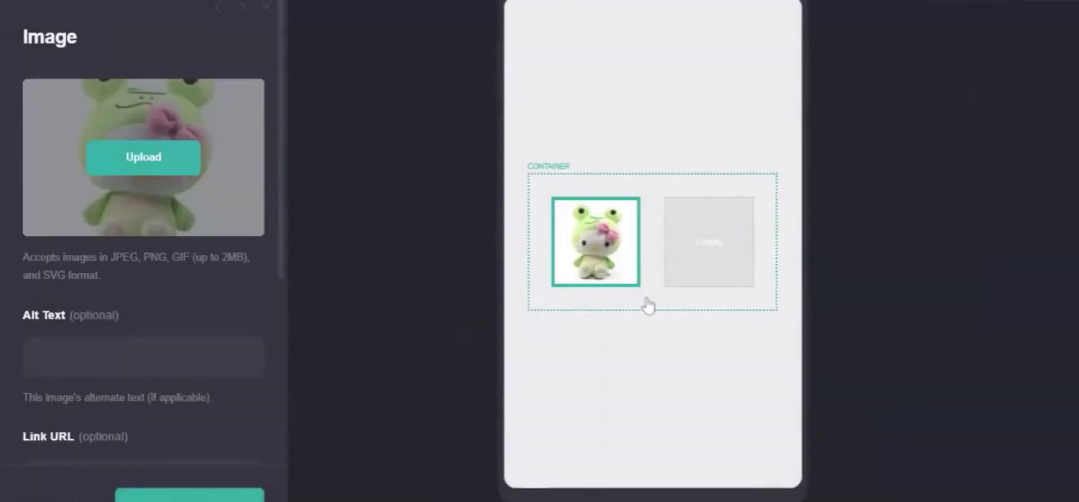
# Set the page background color to #FFFFFF.
pyautogui.click(780, 315)
pyautogui.click(78, 185)
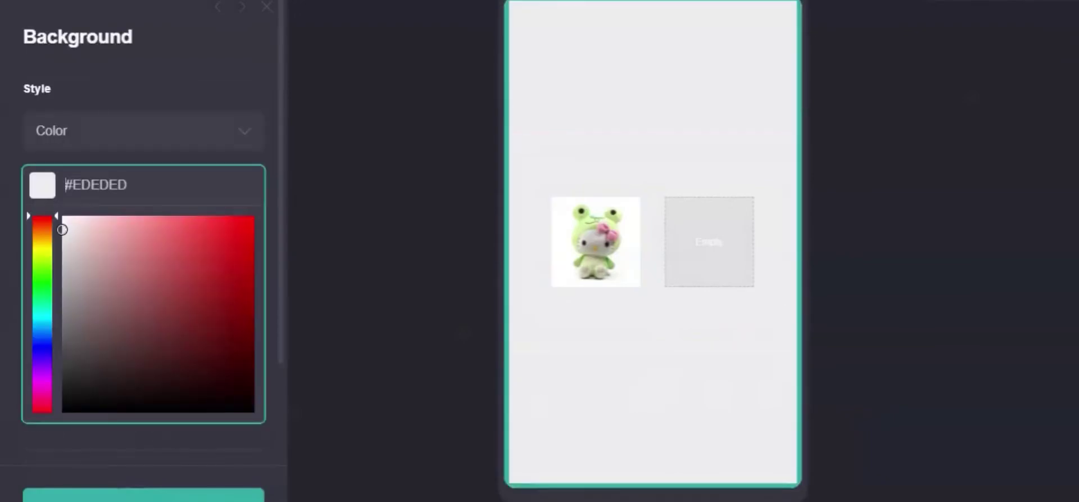
pyautogui.moveTo(62, 230); pyautogui.dragTo(60, 221)
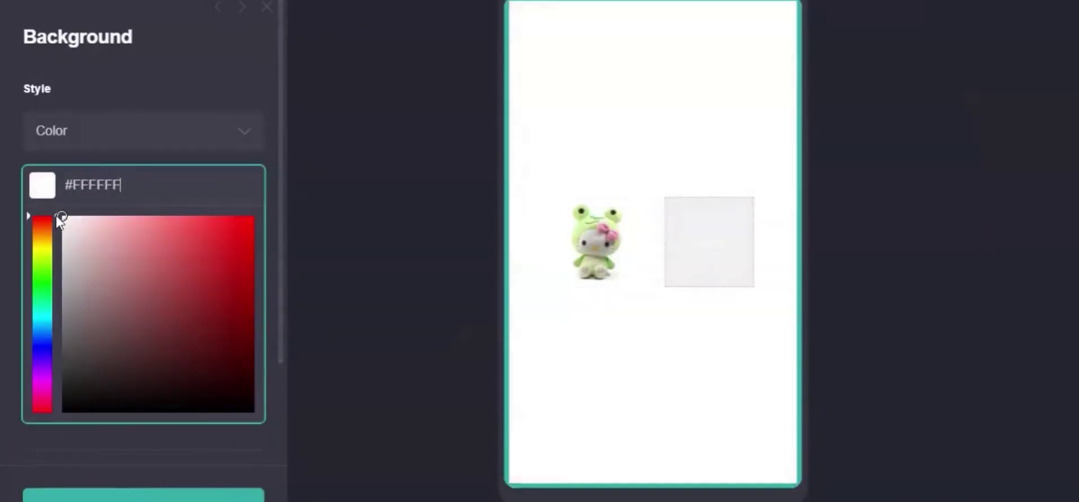
# Add a text element to the container's empty right column and make it read "name *!*".
pyautogui.click(701, 267)
pyautogui.click(831, 3)
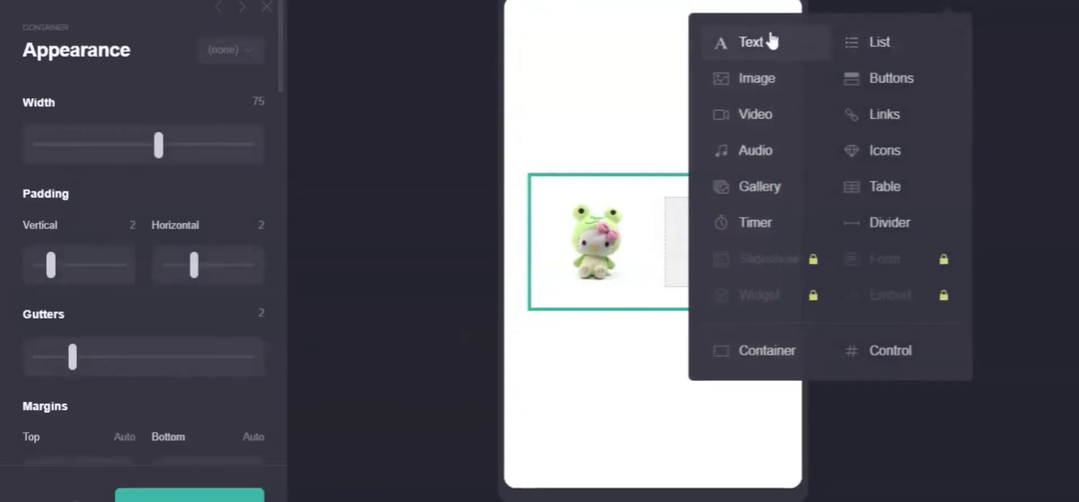
pyautogui.click(770, 41)
pyautogui.moveTo(617, 295); pyautogui.dragTo(708, 242)
pyautogui.click(208, 112)
pyautogui.hotkey('ctrl', 'a')
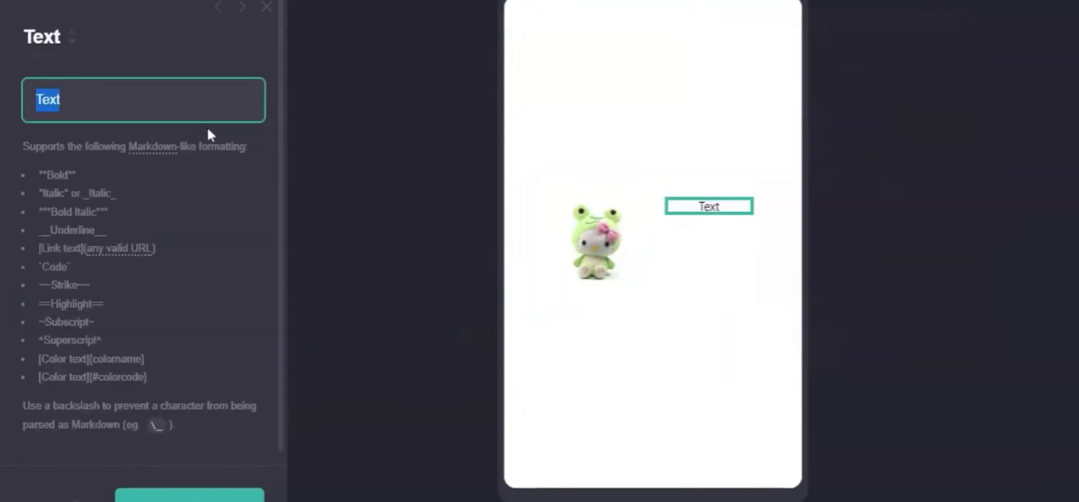
pyautogui.write('name *')
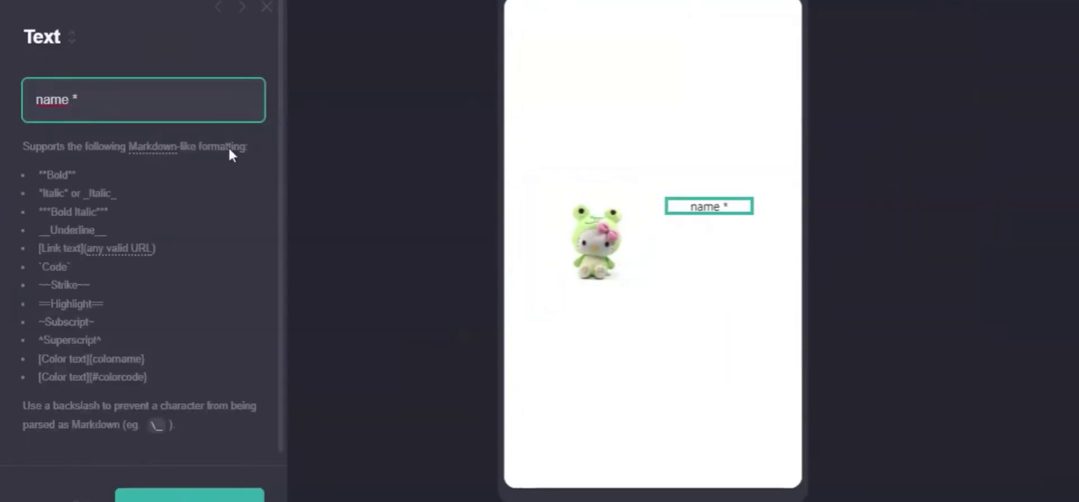
pyautogui.write('!*')
# Style the name text with size 1.25, Semi Bold weight and the Baloo font.
pyautogui.click(57, 1)
pyautogui.moveTo(54, 334); pyautogui.dragTo(60, 335)
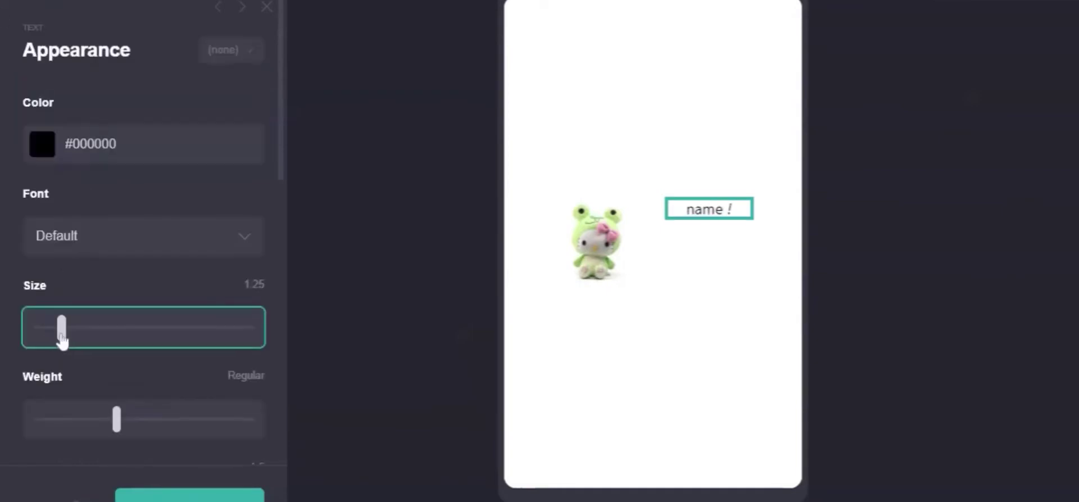
pyautogui.scroll(-3, 63, 337)
pyautogui.moveTo(120, 264); pyautogui.dragTo(180, 271)
pyautogui.scroll(3, 133, 247)
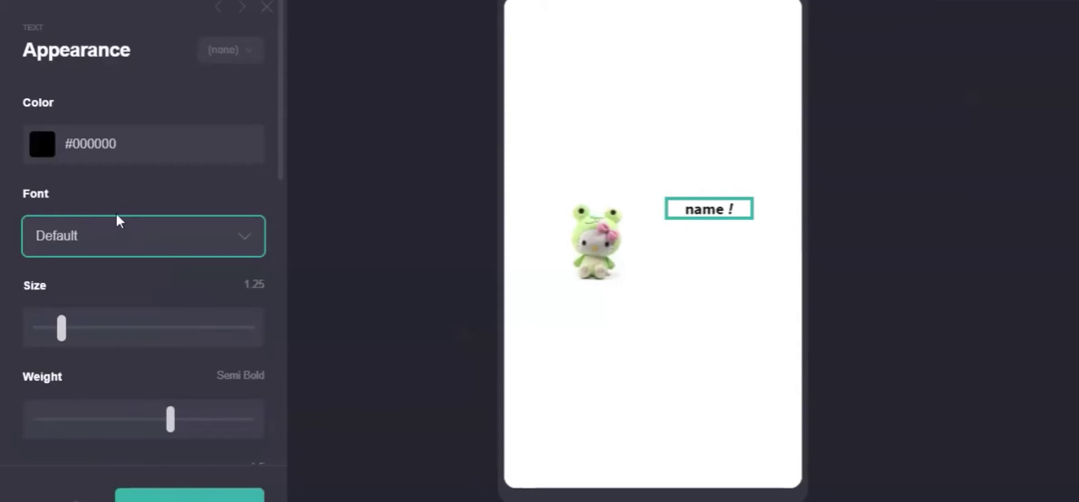
pyautogui.click(172, 60)
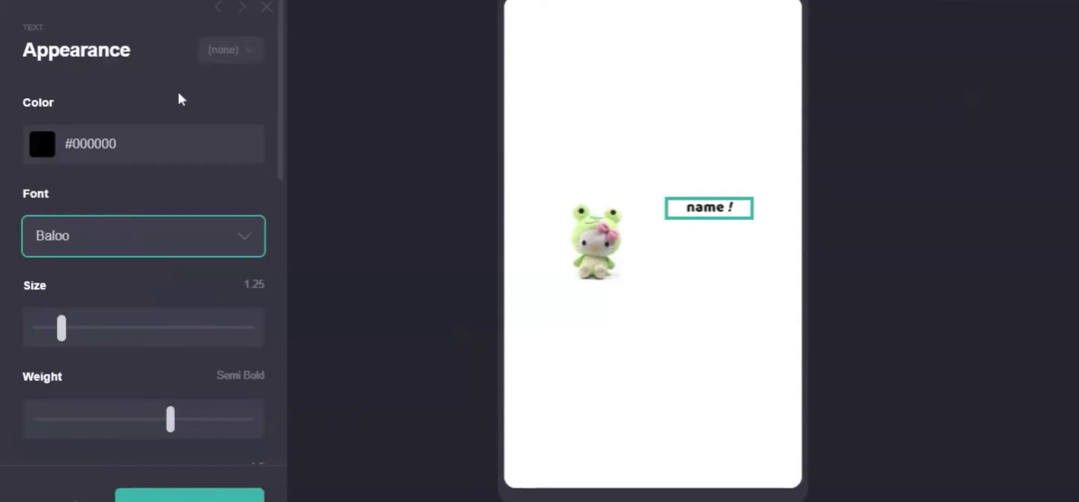
# Set the name text's letter spacing to 0.175 and its alignment to Left.
pyautogui.scroll(-4, 108, 272)
pyautogui.moveTo(91, 356); pyautogui.dragTo(110, 359)
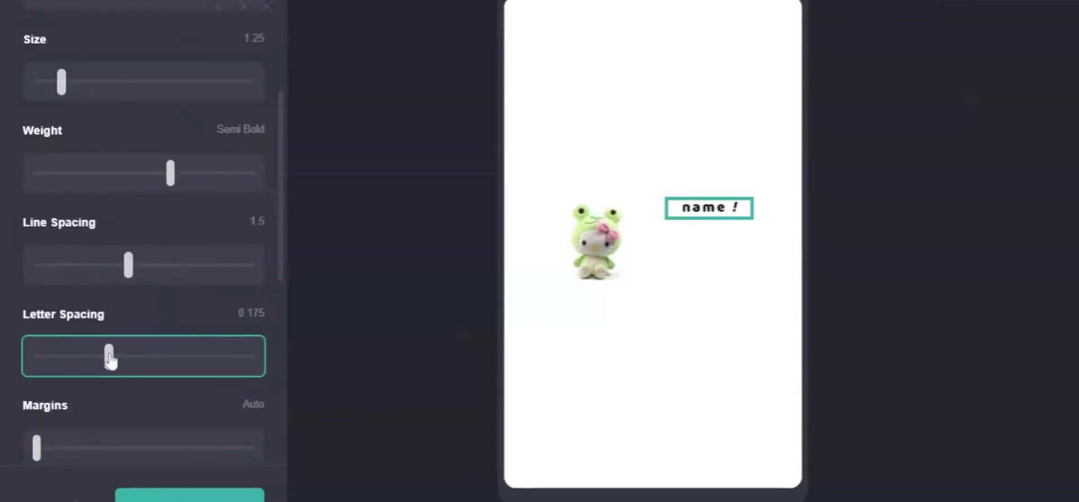
pyautogui.scroll(-5, 88, 270)
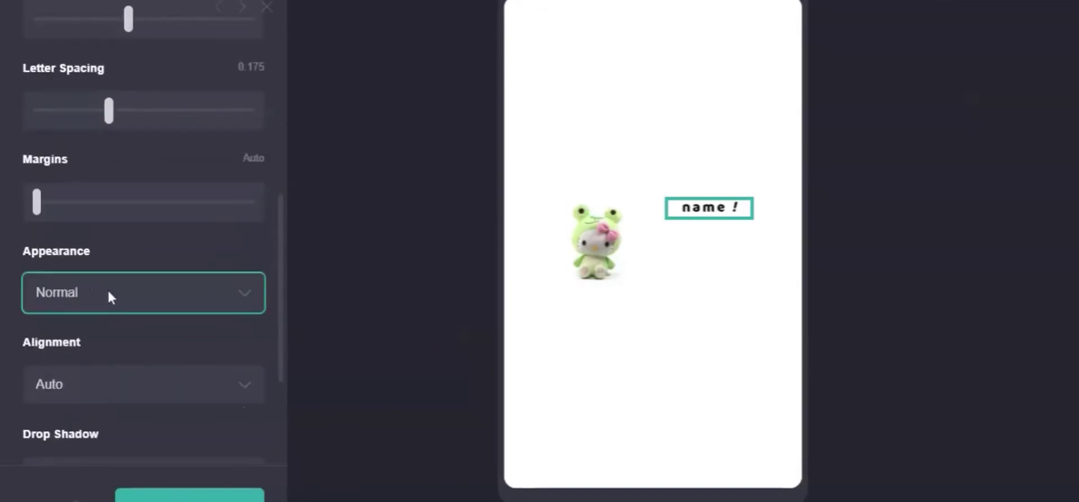
pyautogui.click(102, 371)
pyautogui.click(48, 436)
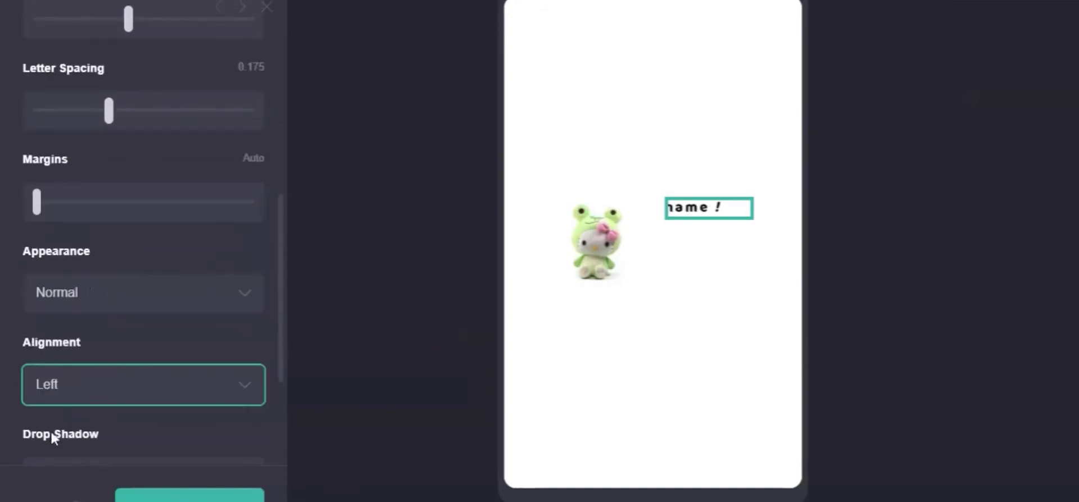
# Set the container's width to 70, horizontal padding to 1.375 and gutters to 0.5.
pyautogui.click(644, 362)
pyautogui.click(619, 264)
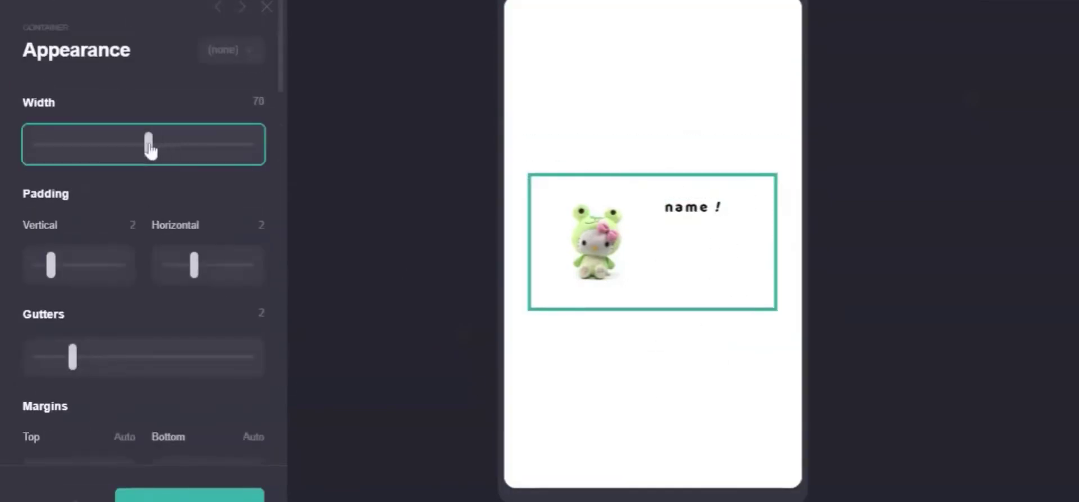
pyautogui.moveTo(205, 279); pyautogui.dragTo(184, 291)
pyautogui.moveTo(72, 357); pyautogui.dragTo(46, 356)
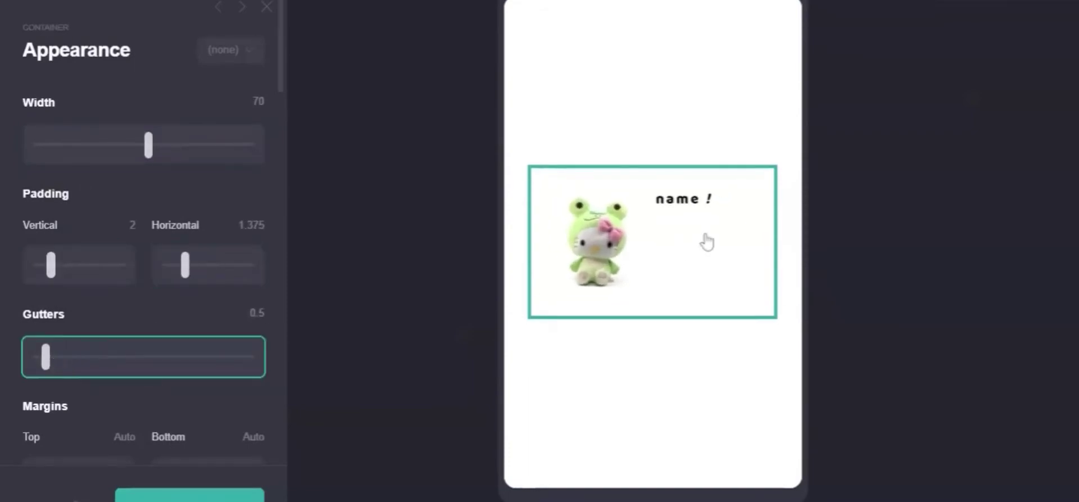
# Add a second text element below the name in the right column, with size 1 and Regular weight.
pyautogui.click(955, 4)
pyautogui.click(765, 49)
pyautogui.moveTo(644, 318); pyautogui.dragTo(686, 189)
pyautogui.moveTo(61, 327); pyautogui.dragTo(53, 327)
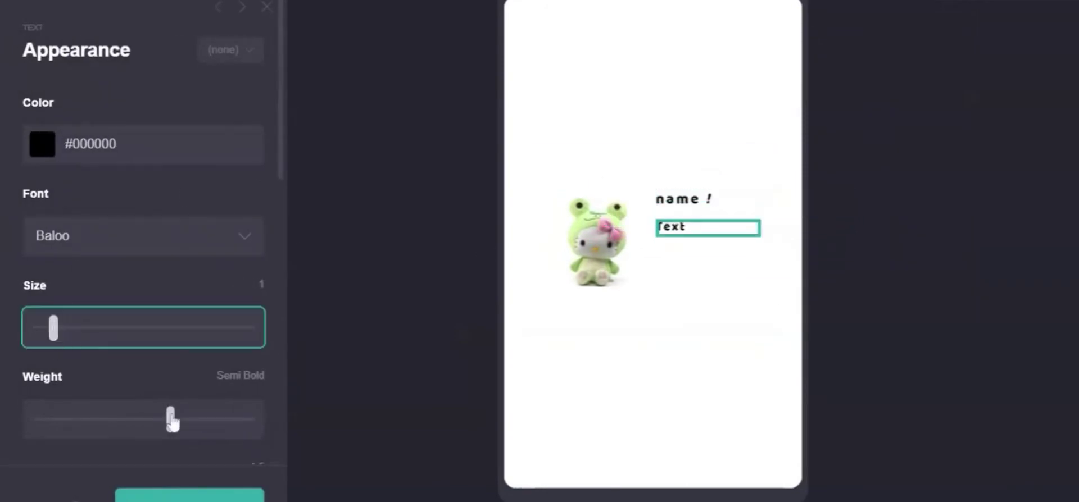
pyautogui.moveTo(171, 419); pyautogui.dragTo(123, 429)
# Replace the second text's content with two lines, "she/her 18" and "infj bisexual".
pyautogui.click(1, 37)
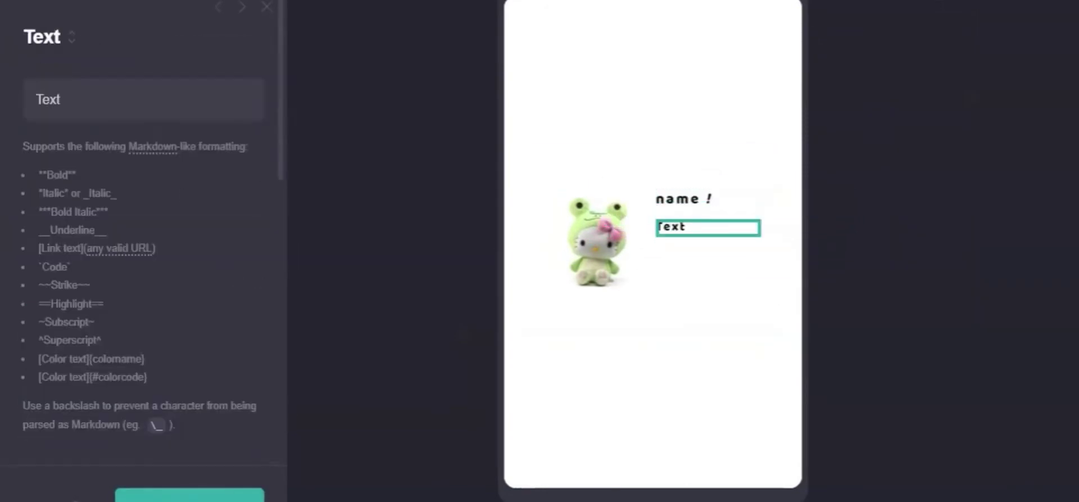
pyautogui.moveTo(73, 100); pyautogui.dragTo(1, 84)
pyautogui.write('she/her 18')
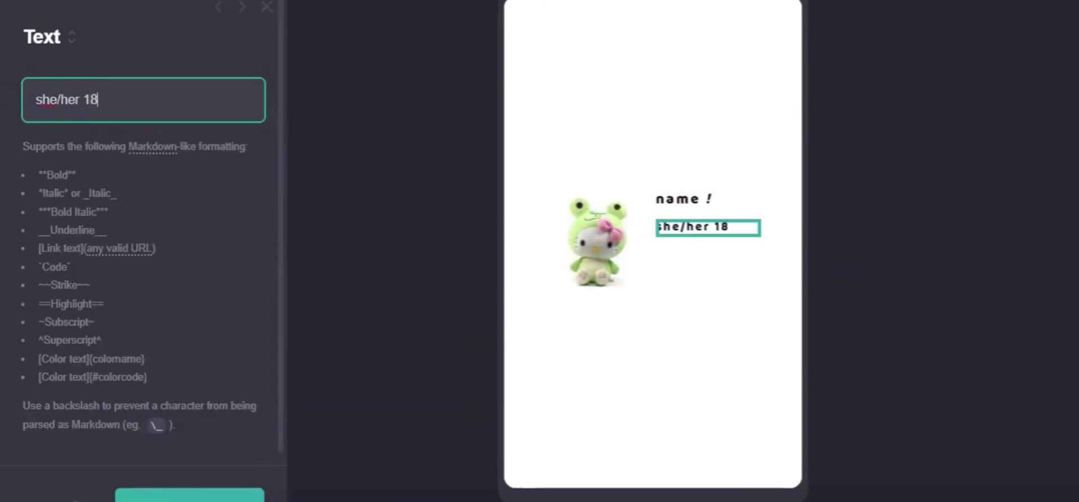
pyautogui.press('Return')
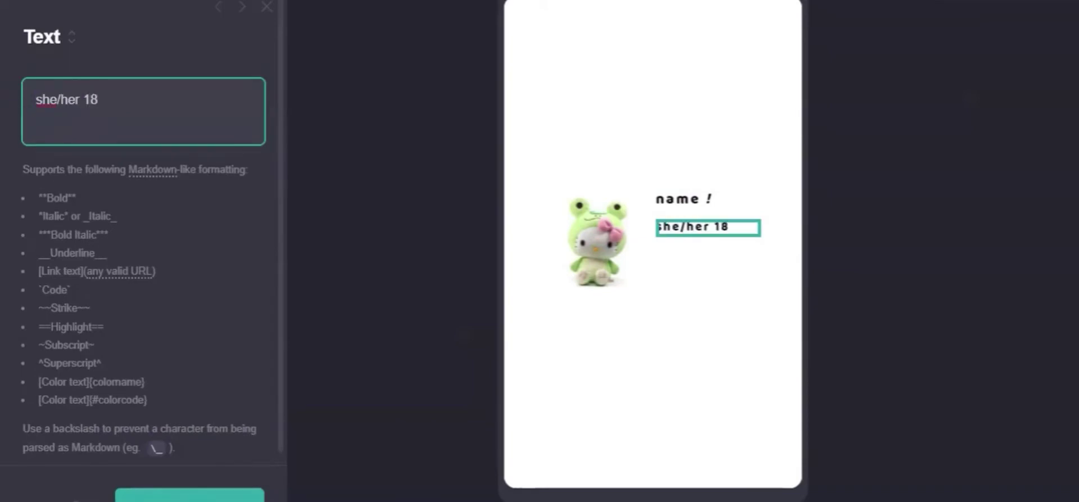
pyautogui.write('infj')
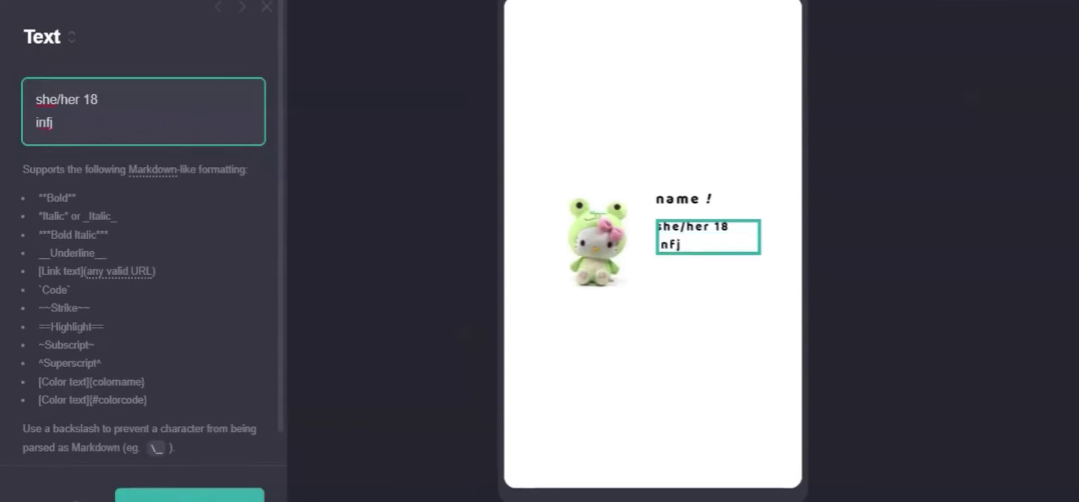
pyautogui.write(' bisexual')
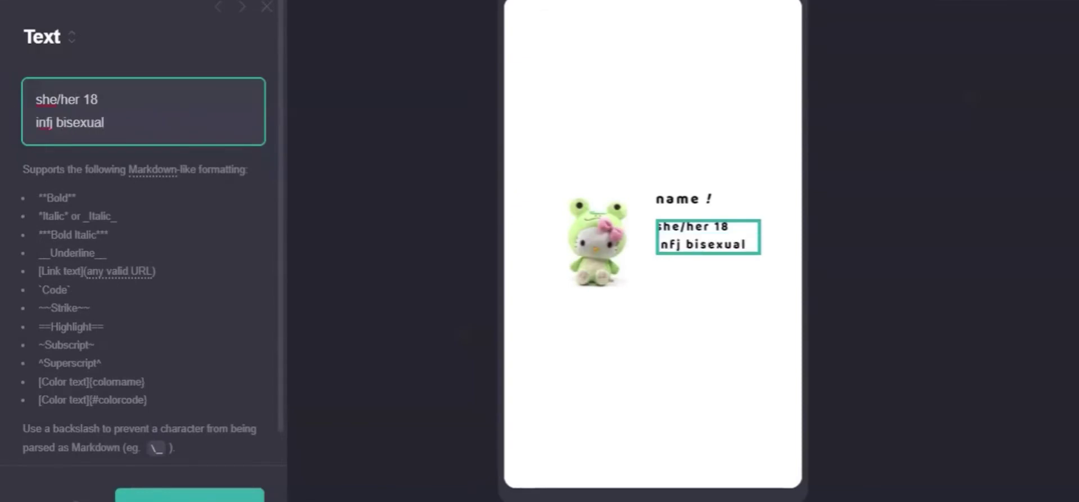
# Set the size of the two-line text below the name to 0.875.
pyautogui.scroll(-5, 140, 236)
pyautogui.click(51, 328)
pyautogui.scroll(-2, 113, 412)
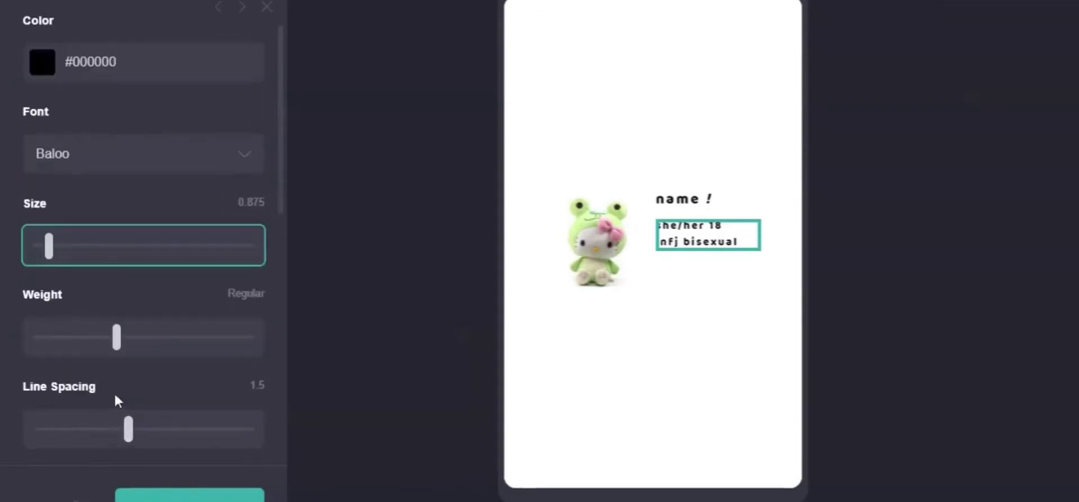
pyautogui.scroll(-2, 113, 391)
pyautogui.scroll(-2, 113, 221)
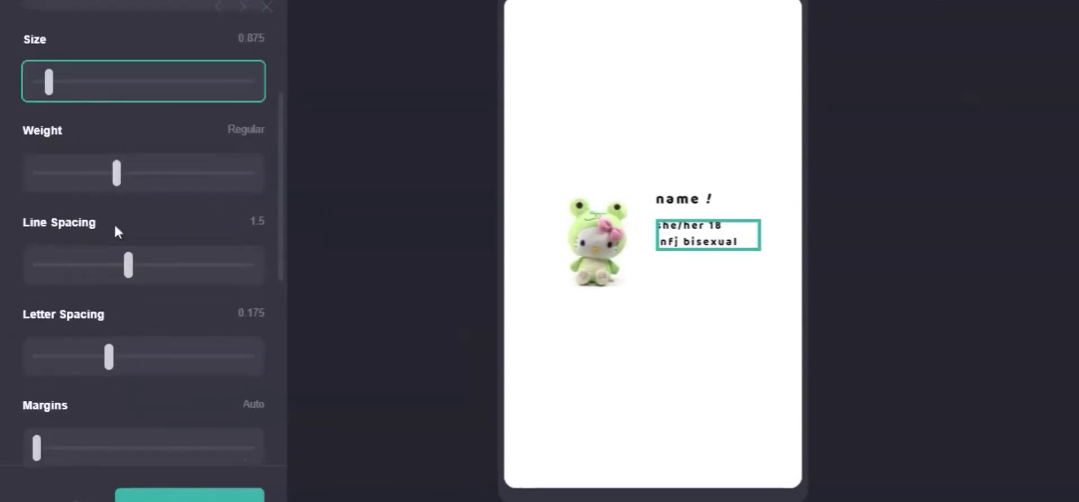
pyautogui.moveTo(116, 173)
pyautogui.mouseDown()
pyautogui.moveTo(31, 182)
pyautogui.moveTo(387, 184)
pyautogui.moveTo(118, 179)
pyautogui.mouseUp()
pyautogui.scroll(-5, 93, 344)
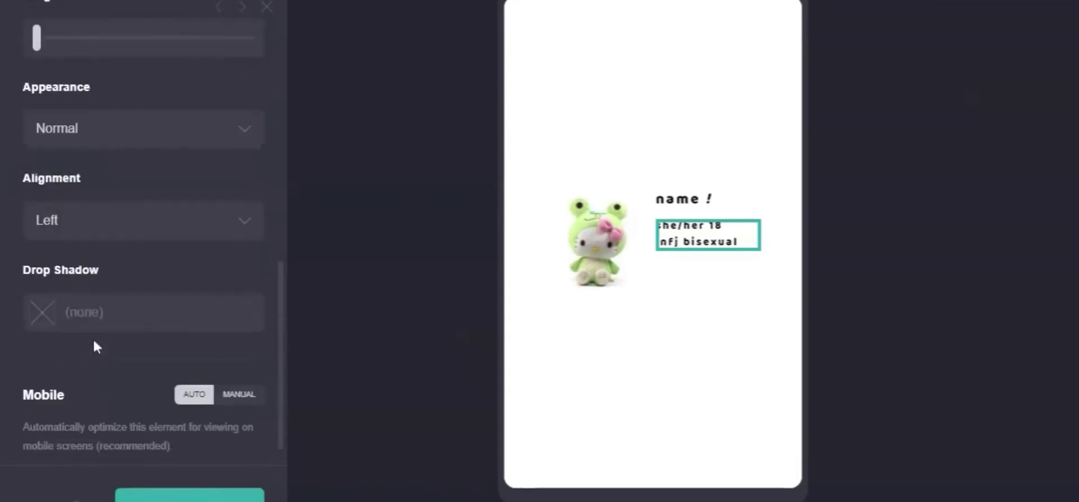
pyautogui.scroll(1, 95, 341)
pyautogui.click(36, 119)
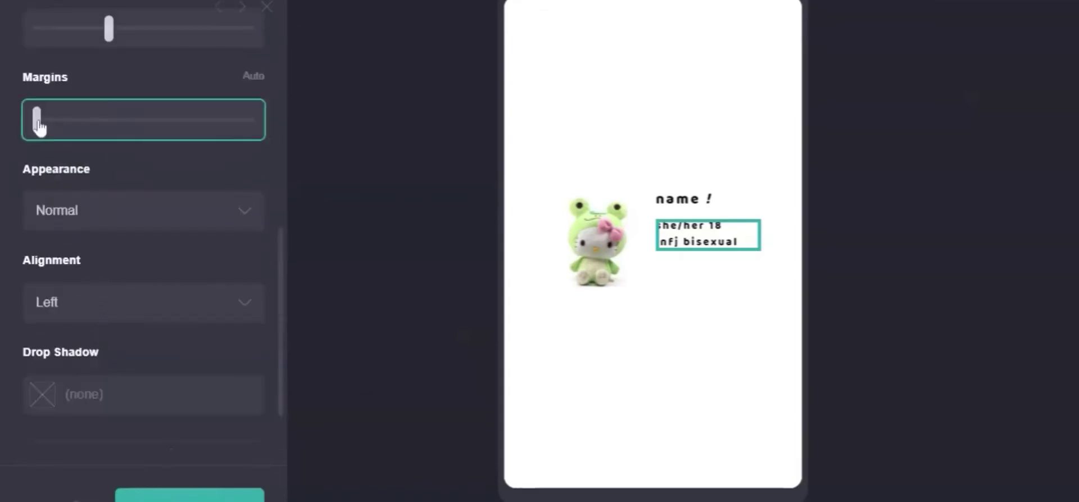
pyautogui.scroll(2, 102, 187)
# Set the container's vertical and horizontal padding to 1.125 and its gutters to 0.
pyautogui.click(672, 277)
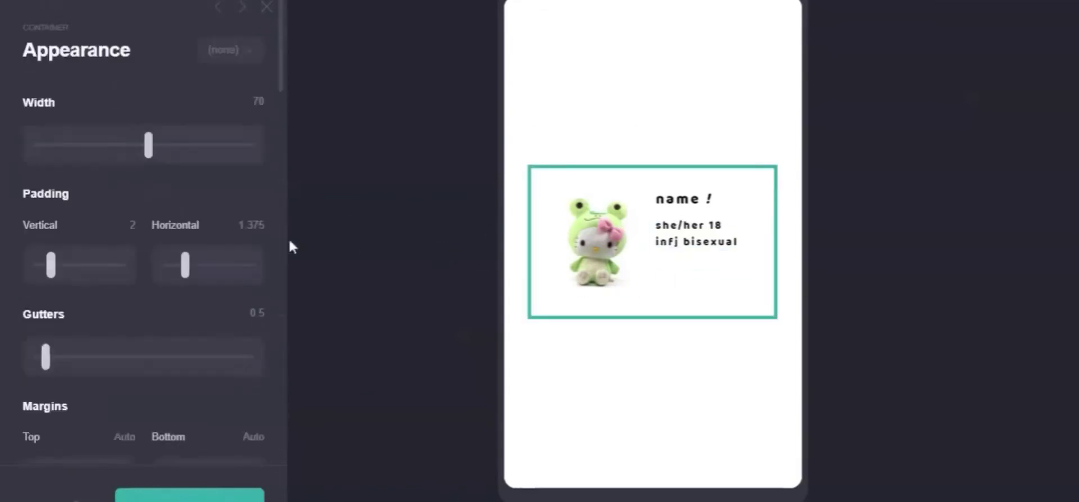
pyautogui.moveTo(185, 264); pyautogui.dragTo(183, 265)
pyautogui.moveTo(51, 265); pyautogui.dragTo(48, 279)
pyautogui.moveTo(45, 368); pyautogui.dragTo(36, 369)
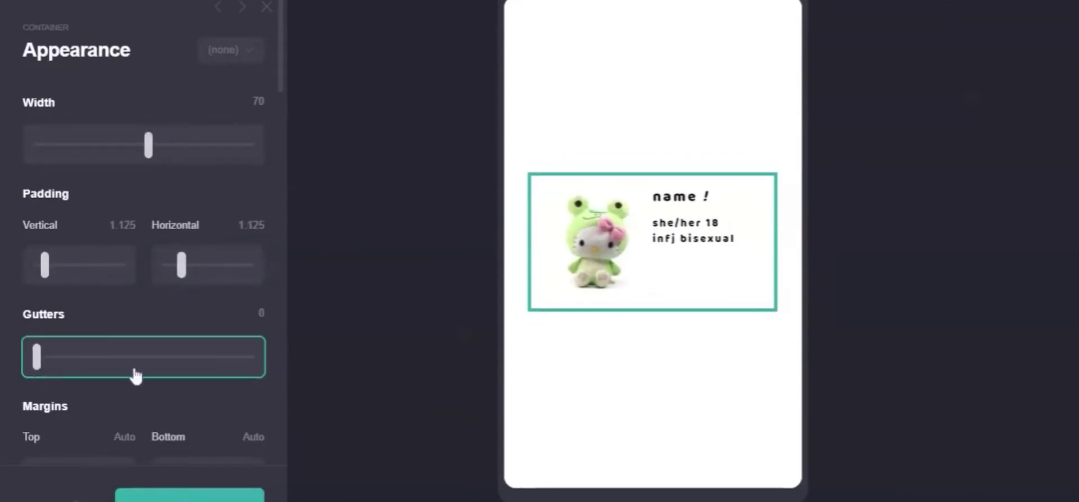
pyautogui.scroll(-1, 135, 373)
pyautogui.moveTo(37, 400); pyautogui.dragTo(13, 400)
pyautogui.moveTo(165, 400); pyautogui.dragTo(120, 414)
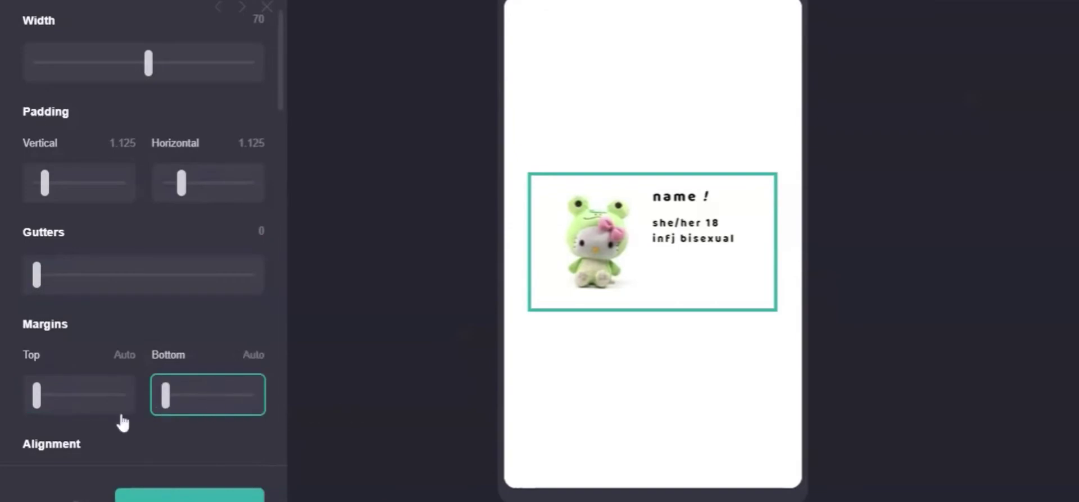
# Set the container's content spacing to 0 and the size of the name text to 1.5.
pyautogui.scroll(-2, 90, 365)
pyautogui.scroll(-3, 90, 344)
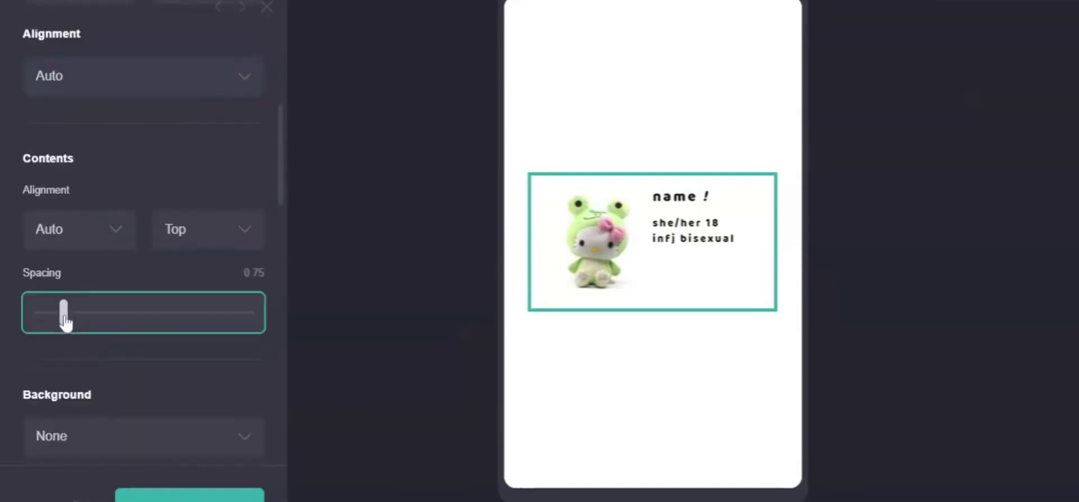
pyautogui.moveTo(65, 314)
pyautogui.mouseDown()
pyautogui.moveTo(77, 320)
pyautogui.moveTo(5, 337)
pyautogui.moveTo(71, 330)
pyautogui.mouseUp()
pyautogui.click(677, 205)
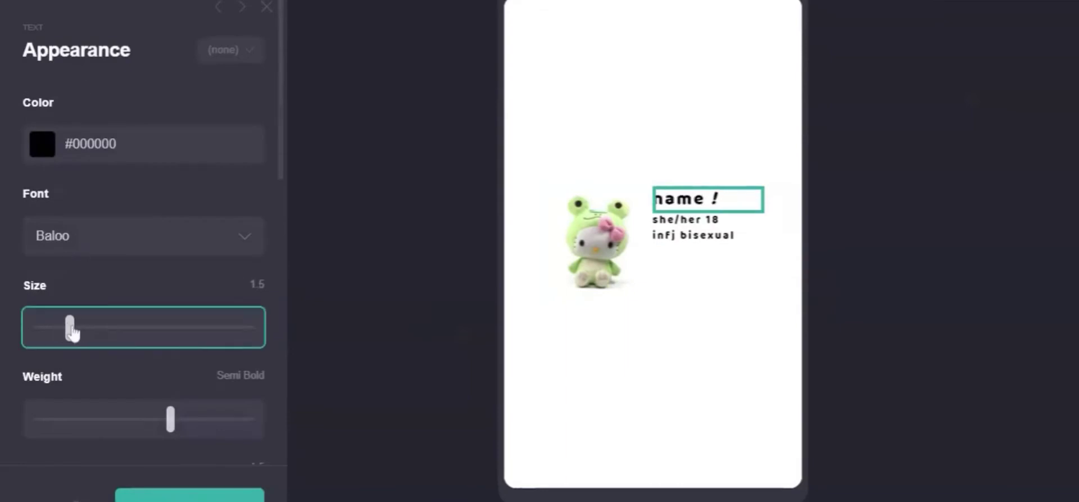
# Add the milk bottles image below the two-line bio text in the container, with margins of 0.875.
pyautogui.click(686, 286)
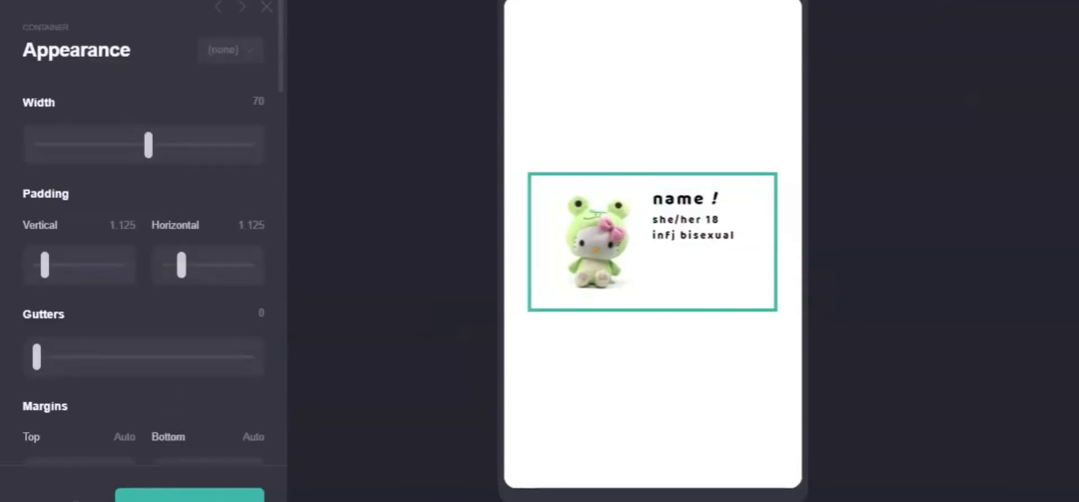
pyautogui.click(947, 3)
pyautogui.click(760, 90)
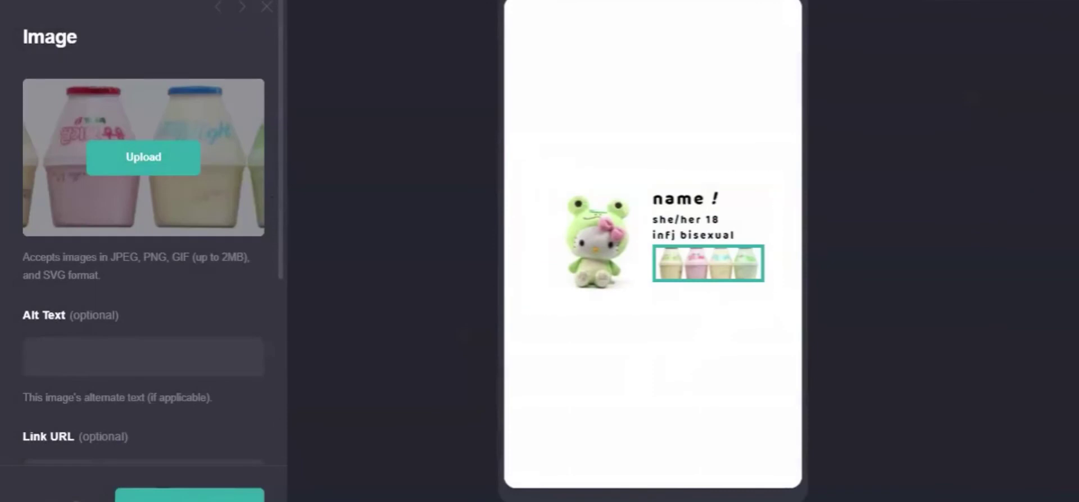
pyautogui.scroll(-10, 36, 233)
pyautogui.moveTo(51, 284); pyautogui.dragTo(72, 292)
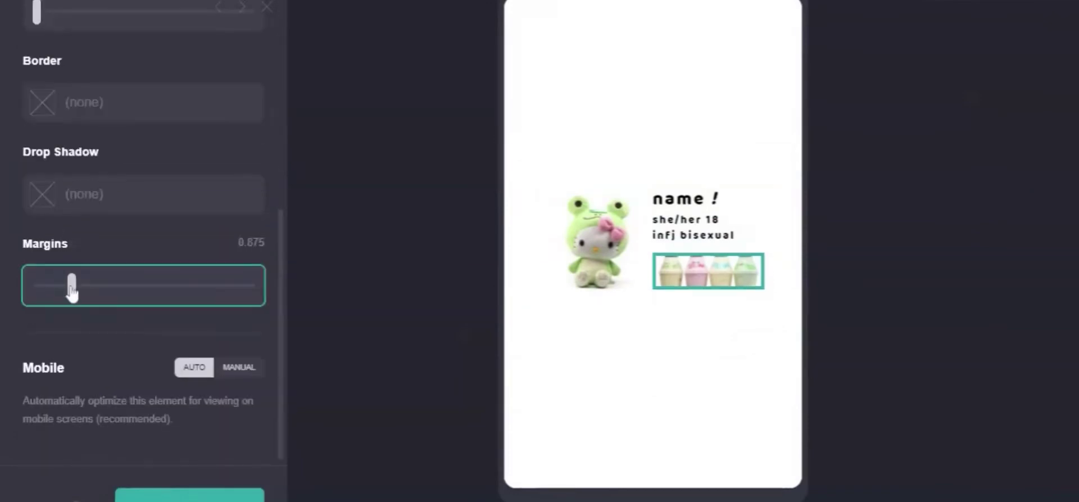
pyautogui.click(563, 389)
# Turn on a border for the container.
pyautogui.click(550, 309)
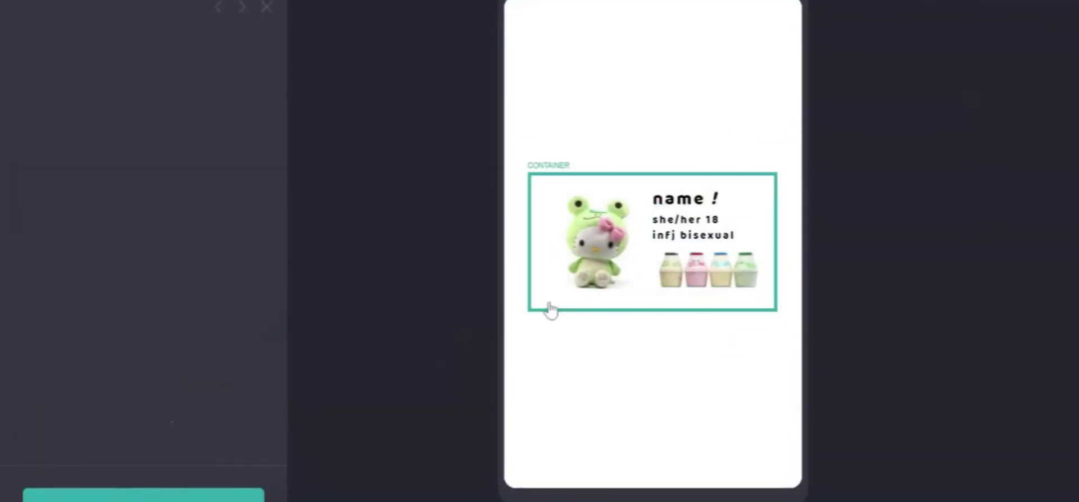
pyautogui.scroll(-10, 90, 241)
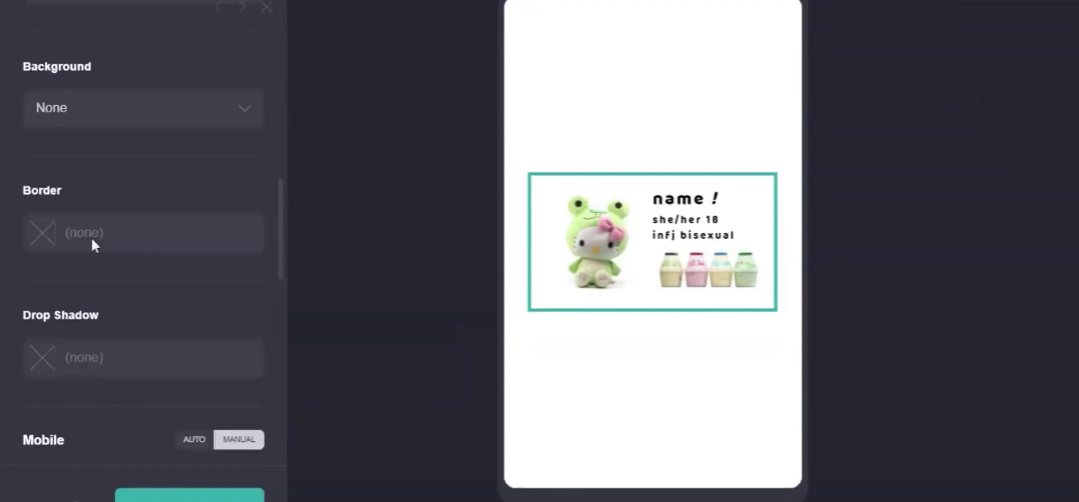
pyautogui.click(91, 239)
pyautogui.click(254, 378)
pyautogui.press('Escape')
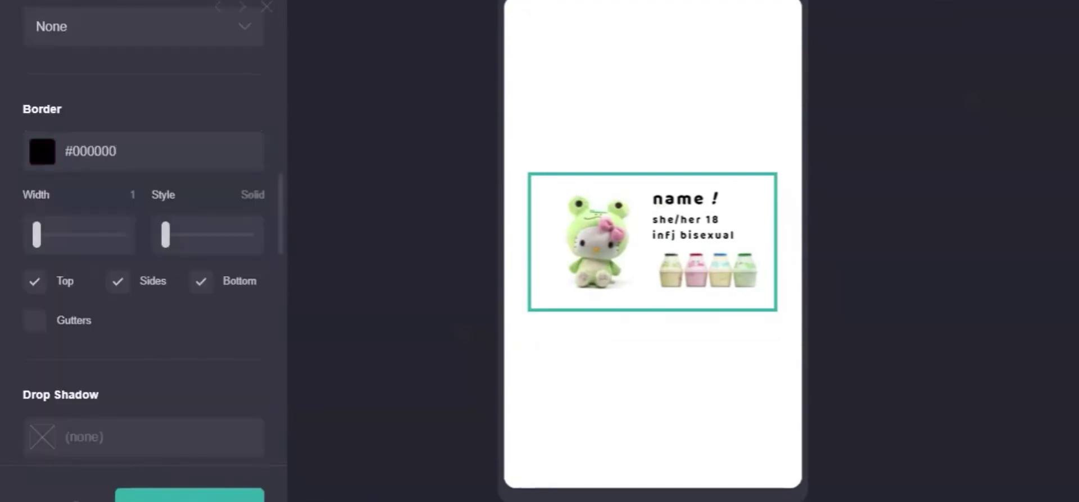
# Set the container's border color to #CBAACB.
pyautogui.click(160, 142)
pyautogui.write('CB')
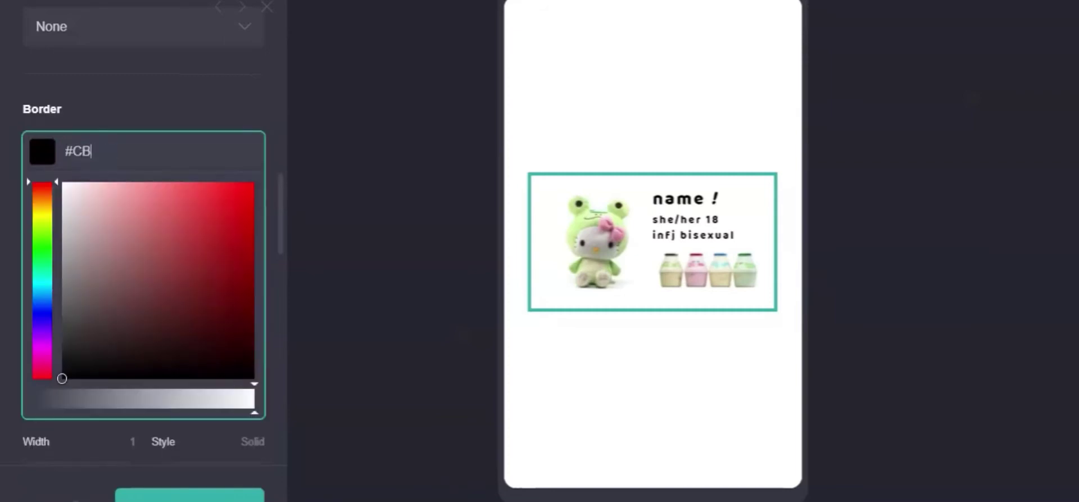
pyautogui.write('ABACB')
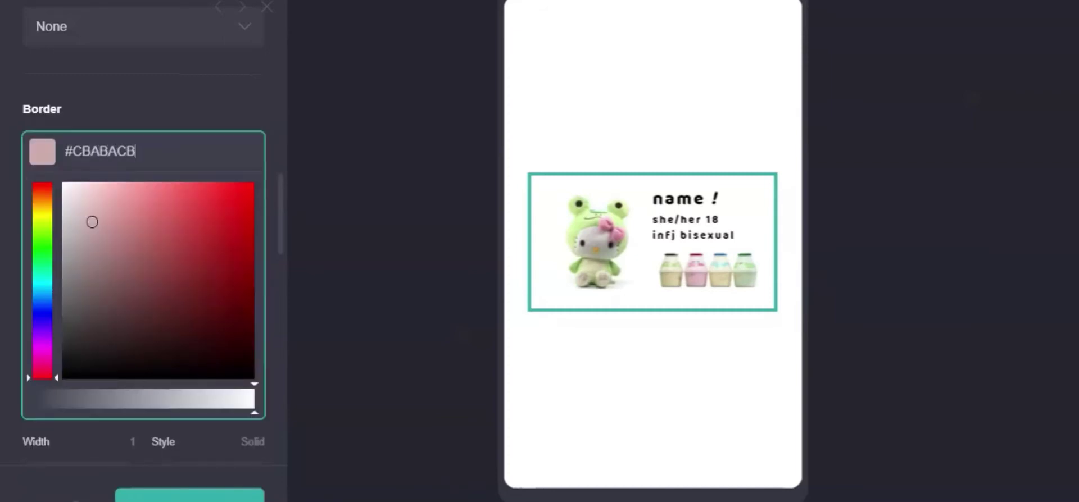
pyautogui.press('Return')
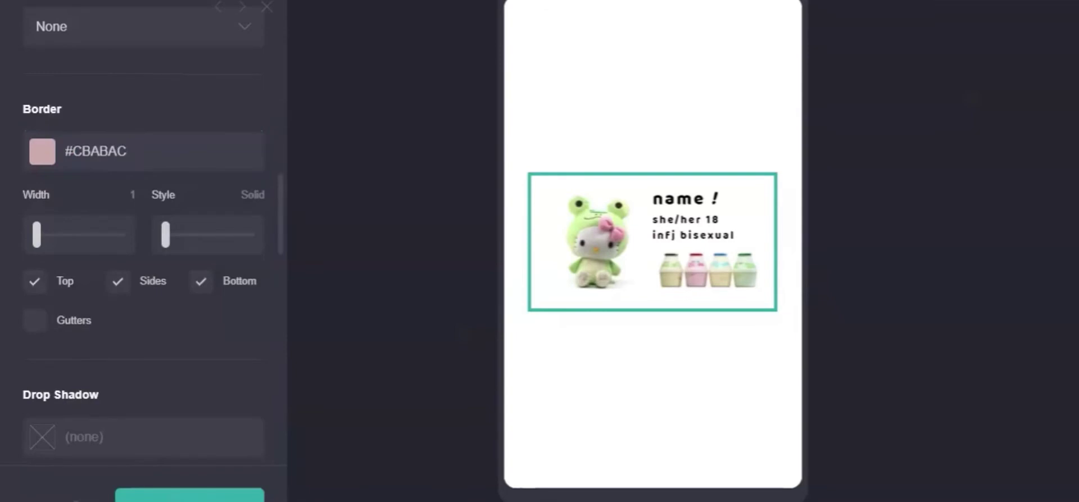
pyautogui.click(99, 151)
pyautogui.write('A')
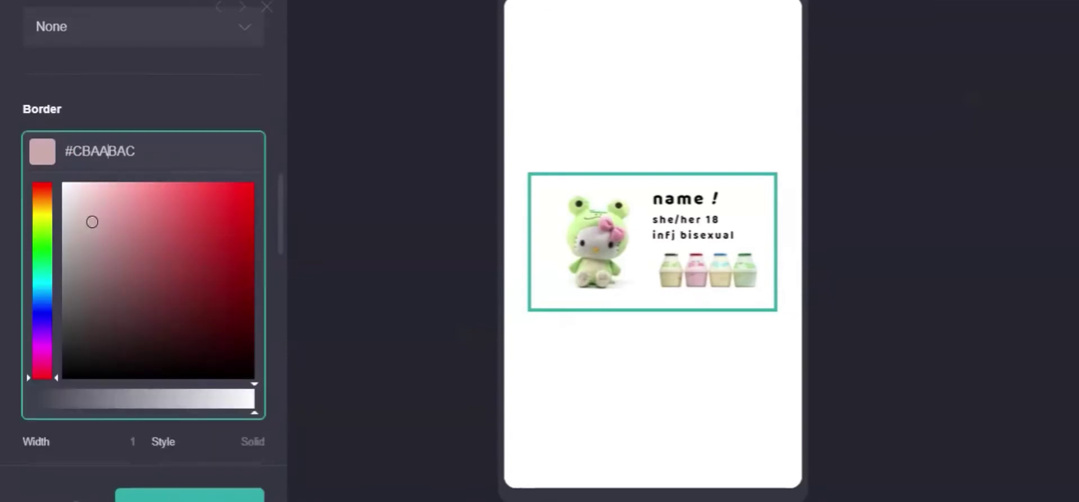
pyautogui.press('BackSpace')
pyautogui.press('BackSpace')
pyautogui.write('B')
pyautogui.press('Return')
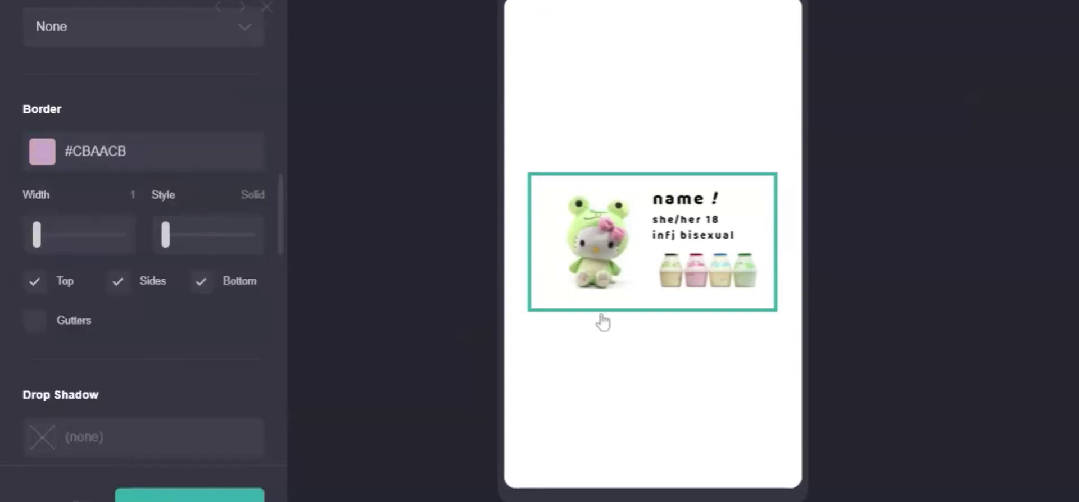
# Set the container's border width to 3 and its border style to Dotted.
pyautogui.click(535, 281)
pyautogui.scroll(-10, 103, 298)
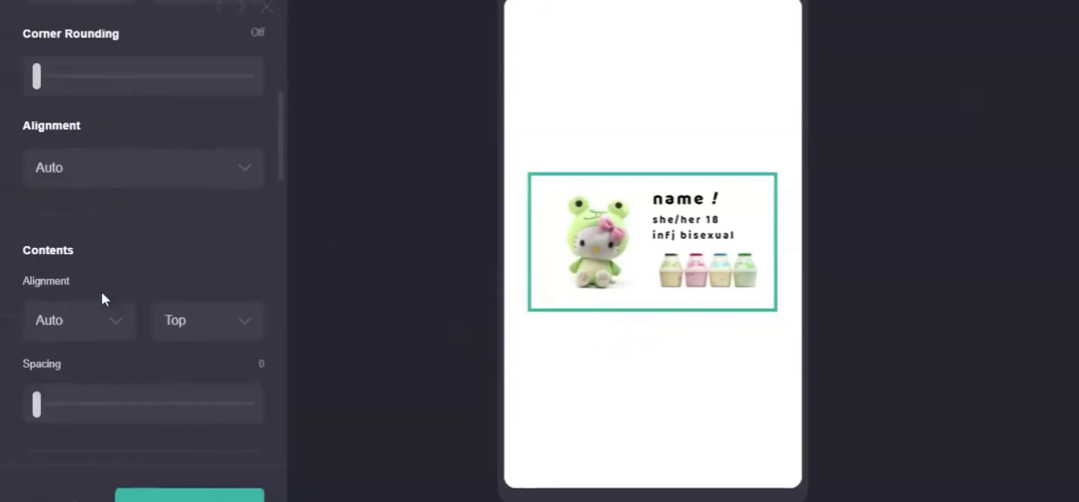
pyautogui.moveTo(36, 336)
pyautogui.mouseDown()
pyautogui.moveTo(58, 337)
pyautogui.moveTo(45, 331)
pyautogui.mouseUp()
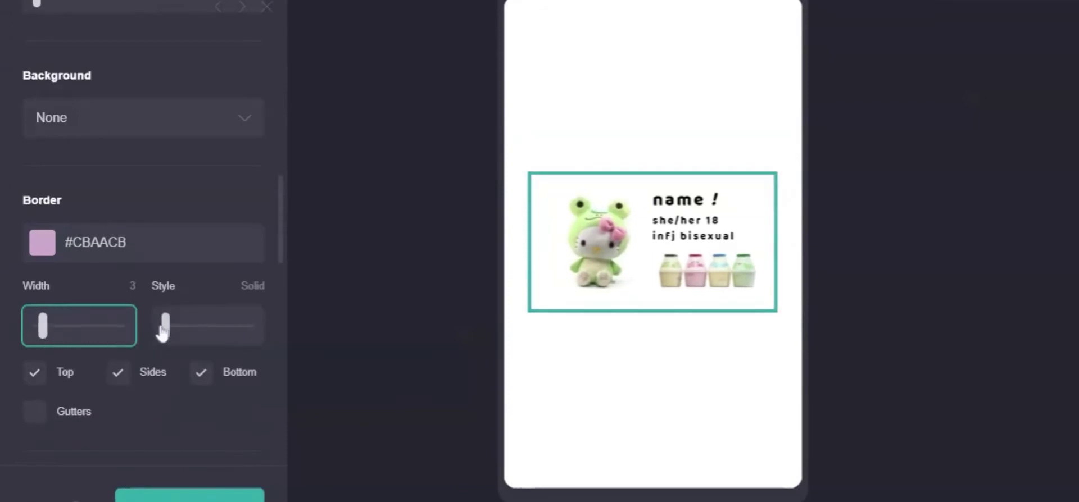
pyautogui.moveTo(164, 328); pyautogui.dragTo(240, 336)
pyautogui.scroll(-10, 247, 342)
pyautogui.click(561, 357)
# Increase the container's border width to 5 and turn off the border on its sides.
pyautogui.click(618, 303)
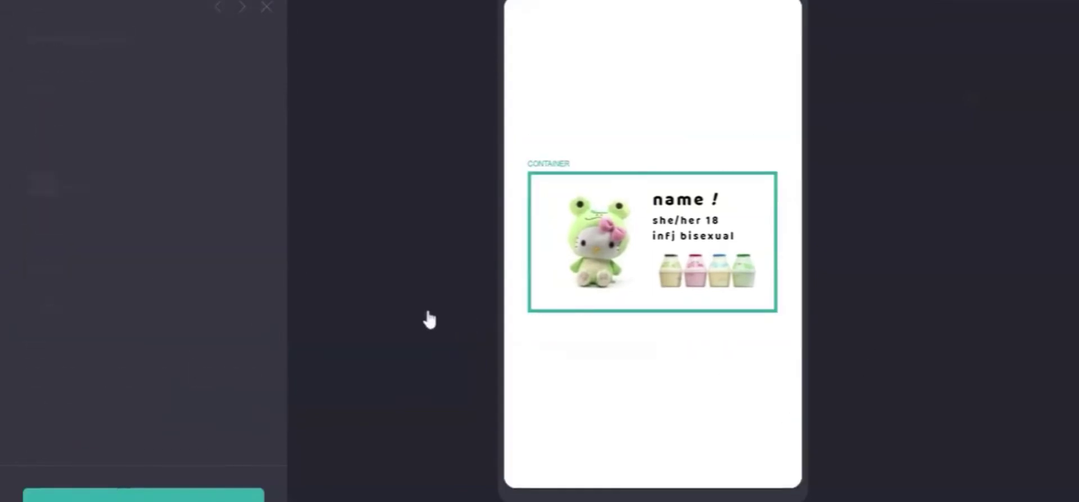
pyautogui.scroll(-10, 48, 352)
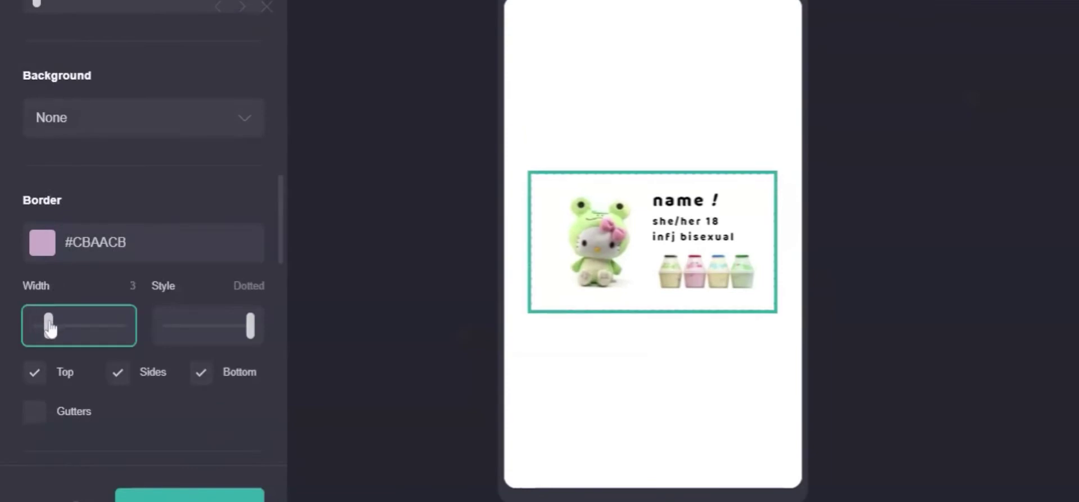
pyautogui.scroll(-2, 224, 387)
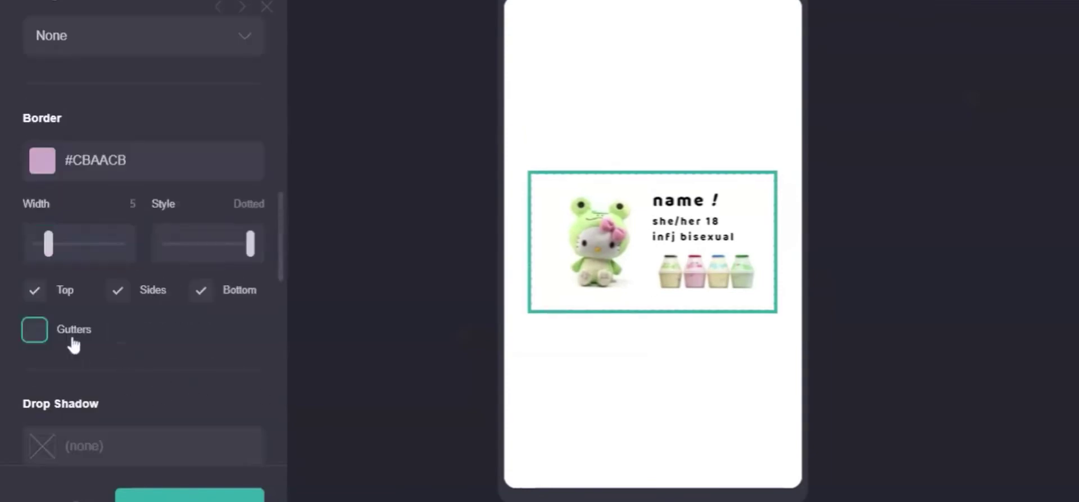
pyautogui.click(130, 301)
pyautogui.click(130, 300)
pyautogui.click(131, 301)
pyautogui.click(678, 408)
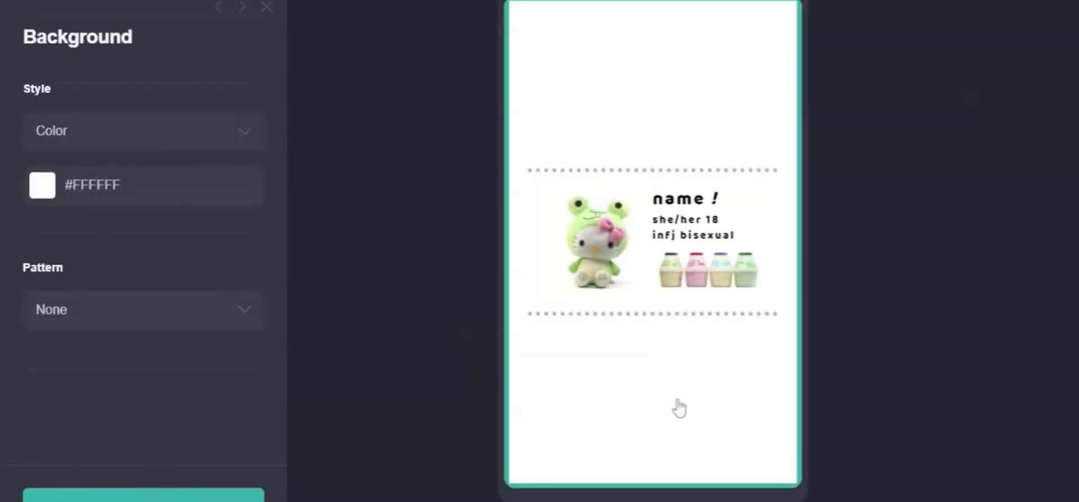
# Add a second container below the profile container.
pyautogui.click(871, 120)
pyautogui.click(946, 5)
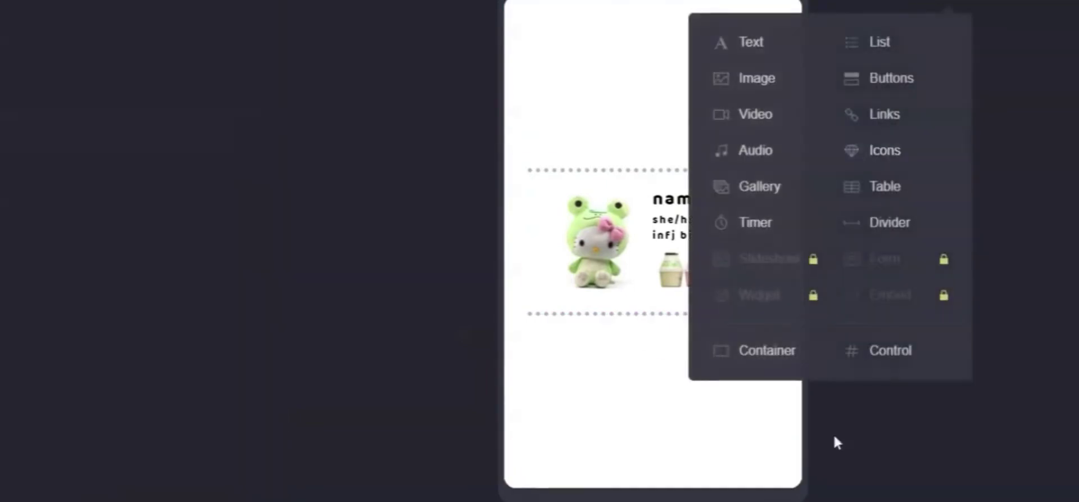
pyautogui.click(756, 352)
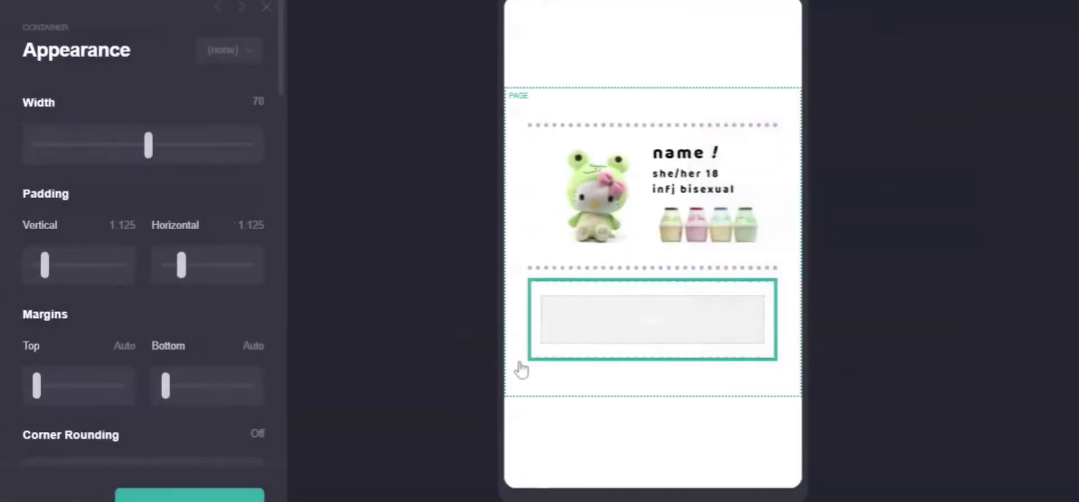
# Add a text element in the new container with the 🔎 emoji as its content.
pyautogui.click(935, 5)
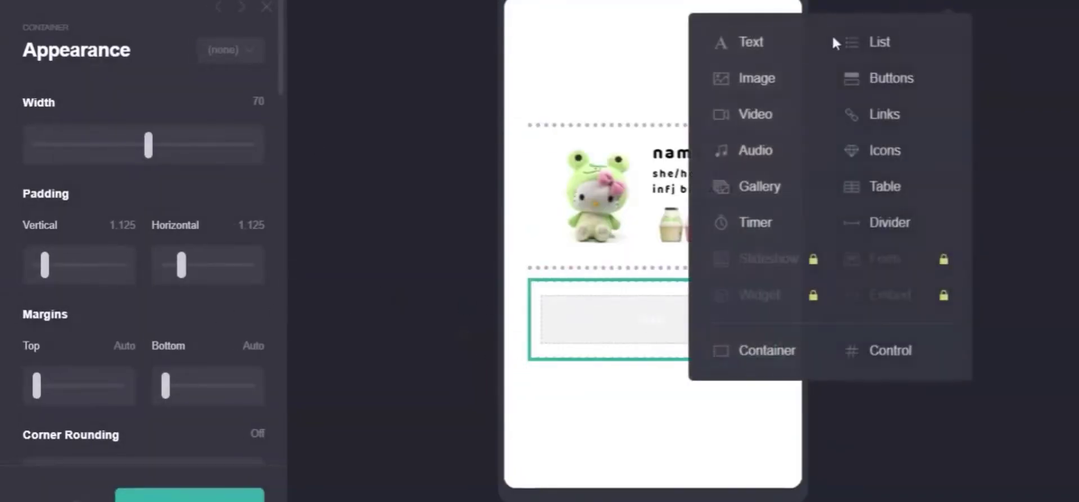
pyautogui.click(716, 41)
pyautogui.click(20, 10)
pyautogui.moveTo(84, 100); pyautogui.dragTo(10, 104)
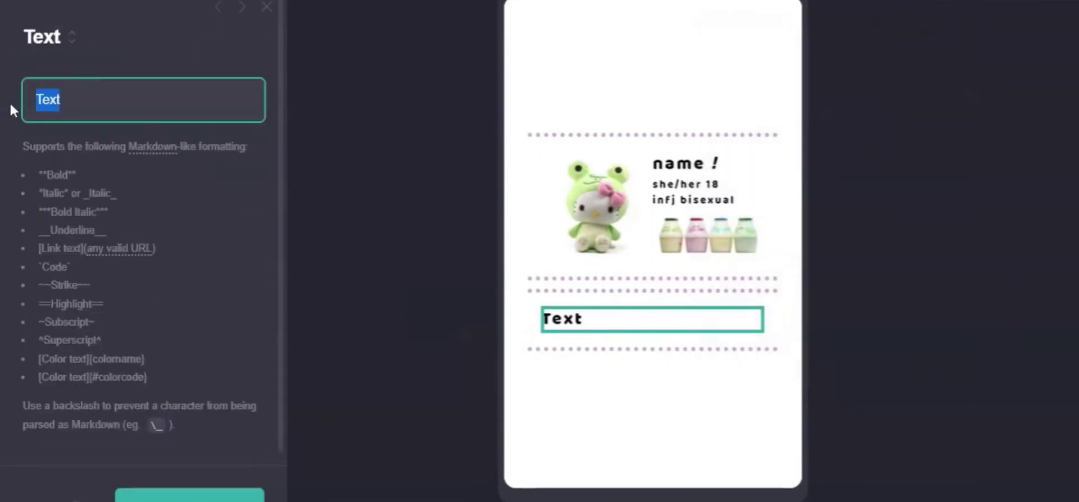
pyautogui.click(519, 1)
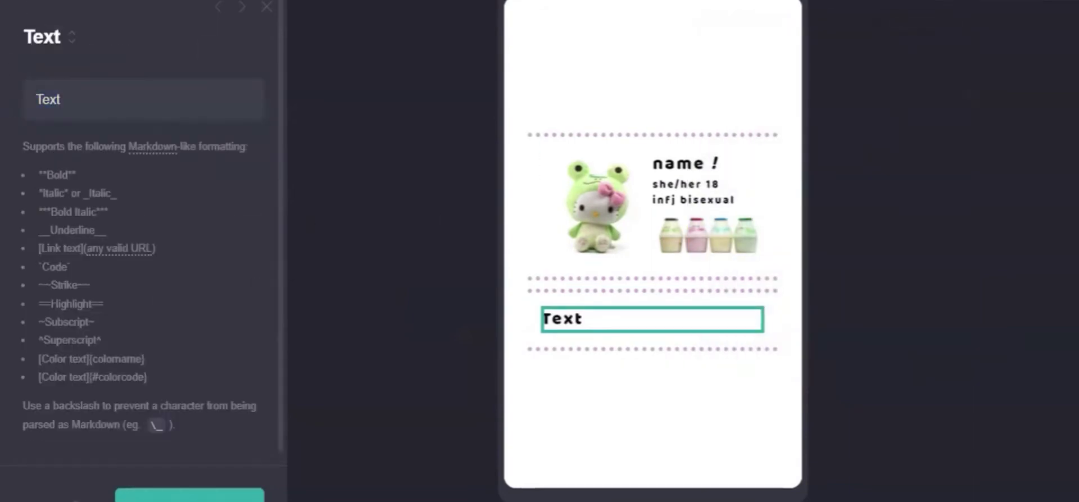
pyautogui.click(160, 107)
pyautogui.hotkey('ctrl', 'a')
pyautogui.write('🔎')
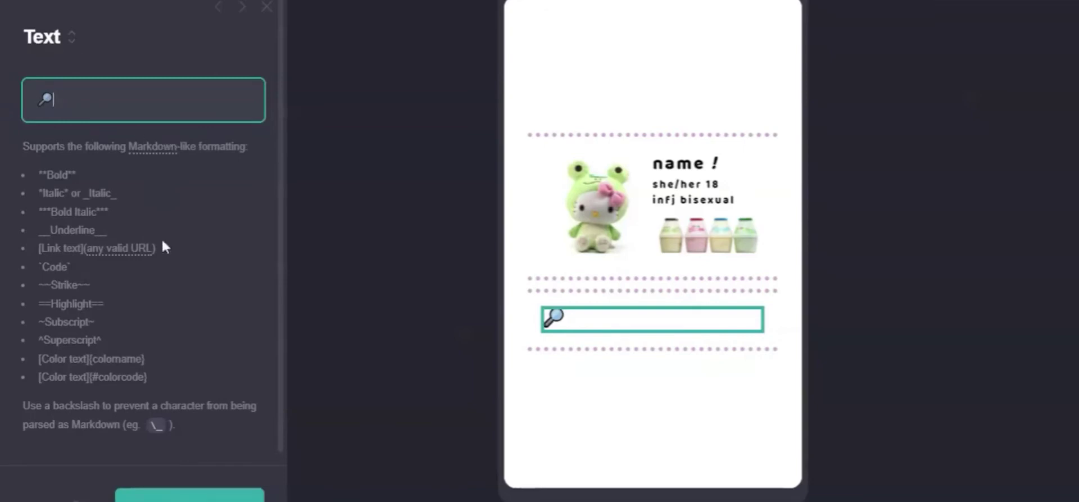
pyautogui.click(621, 392)
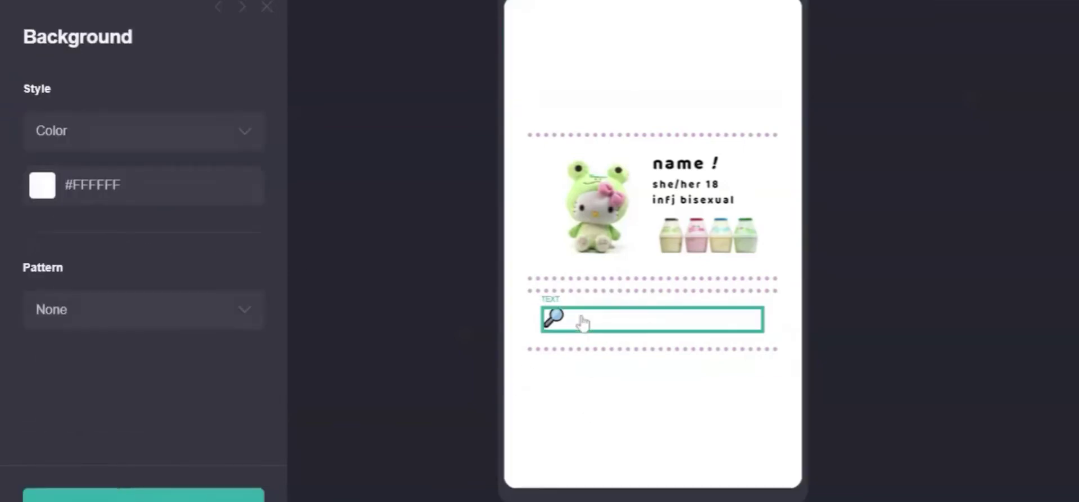
# Change the second container's type from the default to a two-column layout.
pyautogui.click(585, 321)
pyautogui.click(534, 321)
pyautogui.click(46, 26)
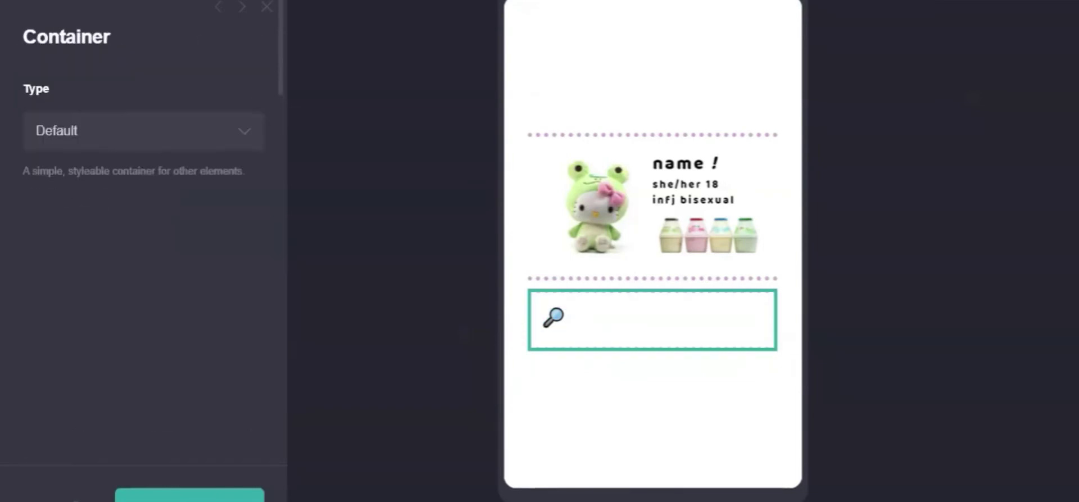
pyautogui.click(107, 141)
pyautogui.click(101, 177)
# Set the size of the magnifying glass text to 0.75.
pyautogui.click(605, 339)
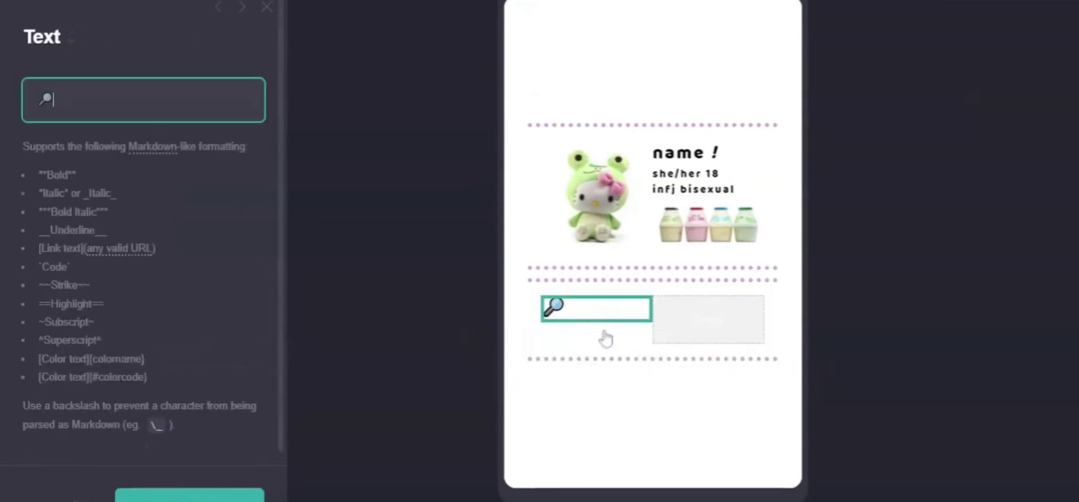
pyautogui.scroll(-8, 84, 301)
pyautogui.moveTo(67, 327); pyautogui.dragTo(45, 327)
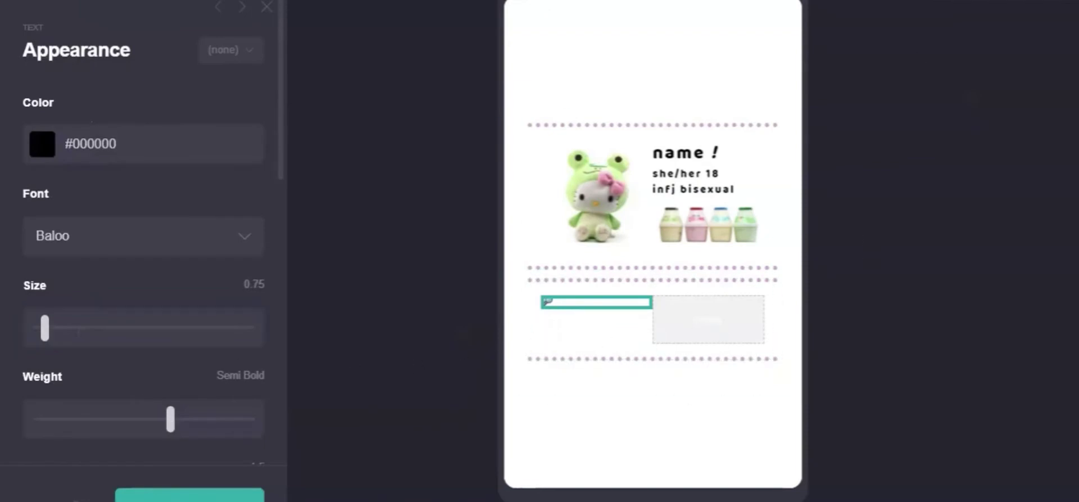
# Add a links element and place it in the empty right column of the second container.
pyautogui.click(948, 3)
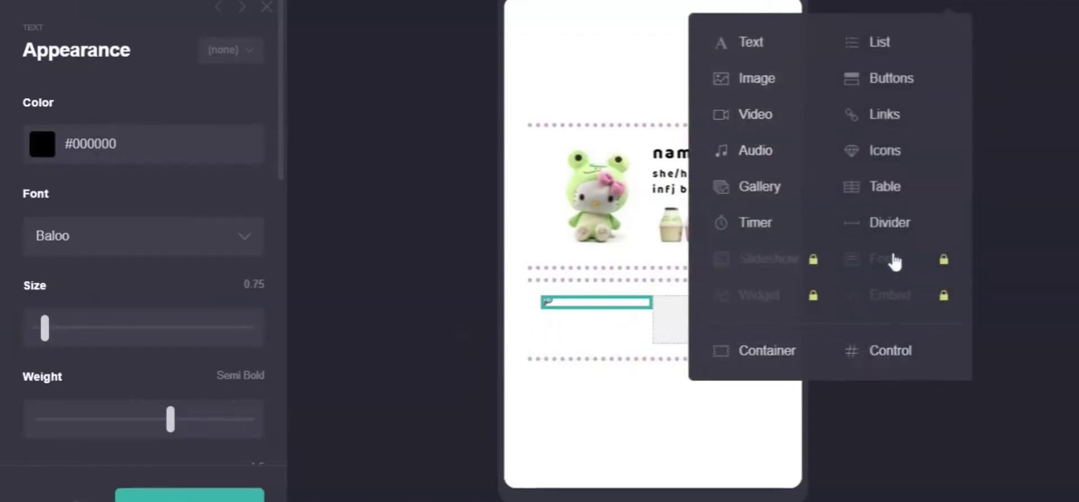
pyautogui.click(886, 128)
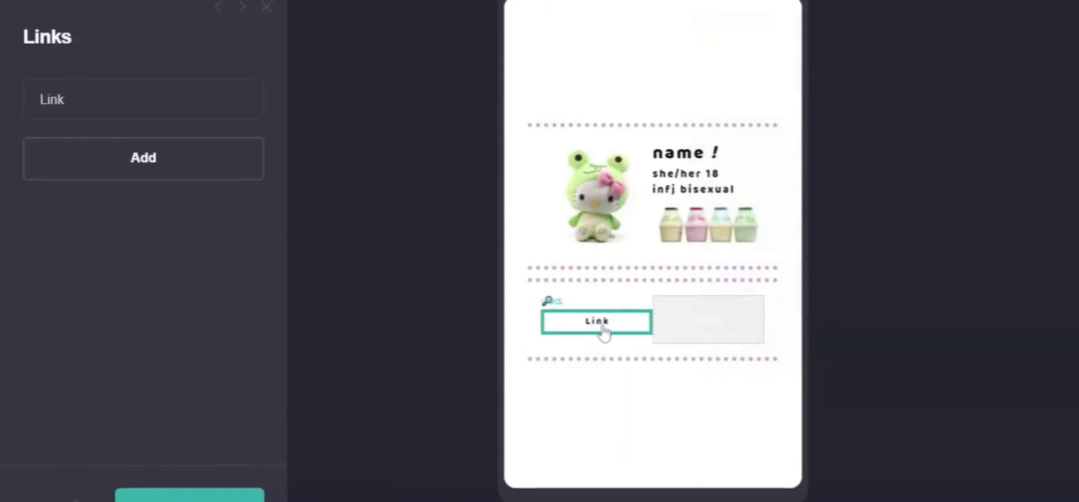
pyautogui.moveTo(602, 332); pyautogui.dragTo(674, 339)
# Label the link in the second container spotify.
pyautogui.click(106, 104)
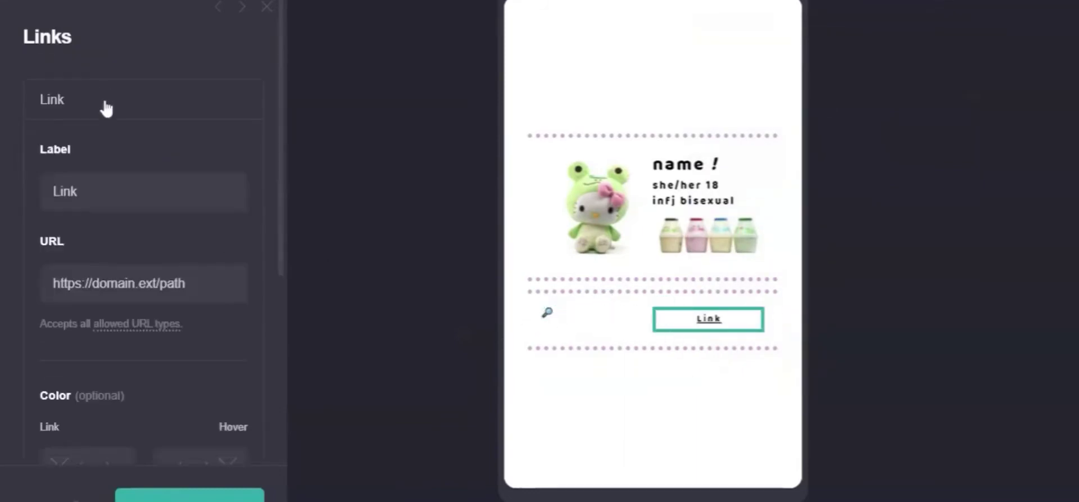
pyautogui.write('spotify')
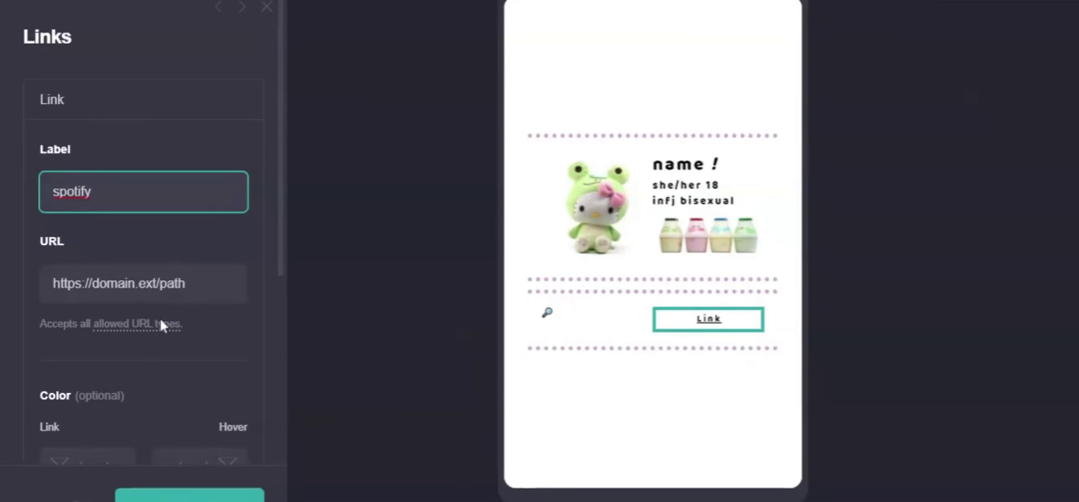
pyautogui.scroll(-8, 160, 324)
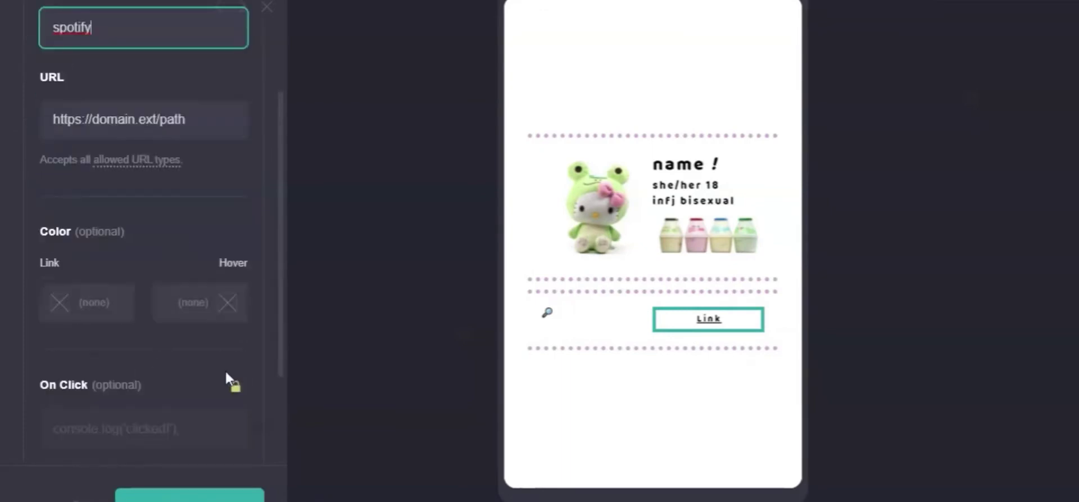
# Style the spotify link with size 0.625, the Default font and letter spacing 0.35.
pyautogui.click(53, 197)
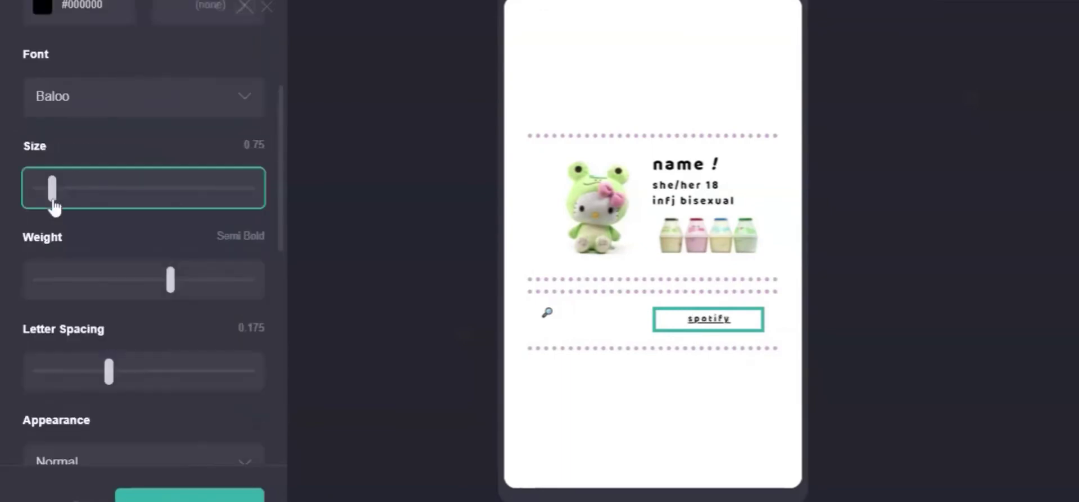
pyautogui.click(74, 102)
pyautogui.click(75, 118)
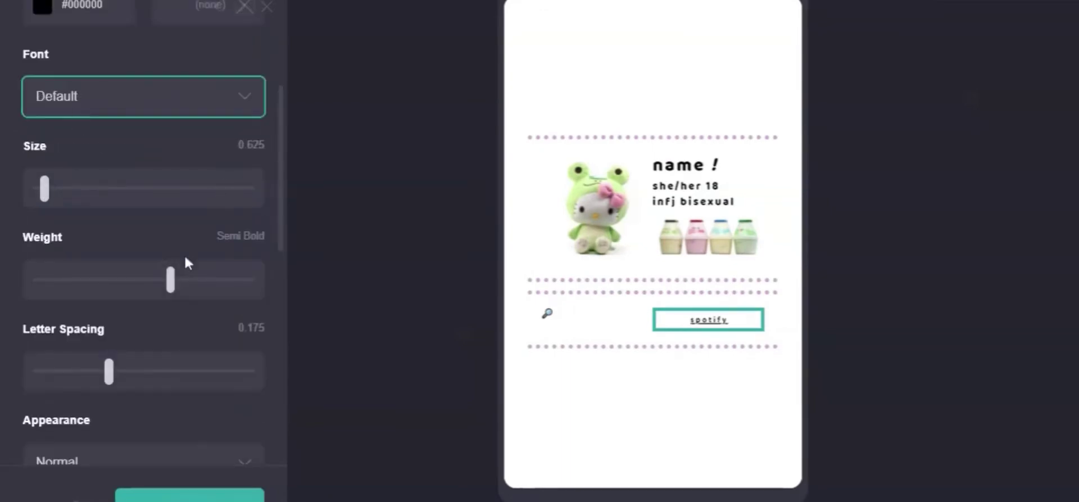
pyautogui.moveTo(109, 372); pyautogui.dragTo(128, 372)
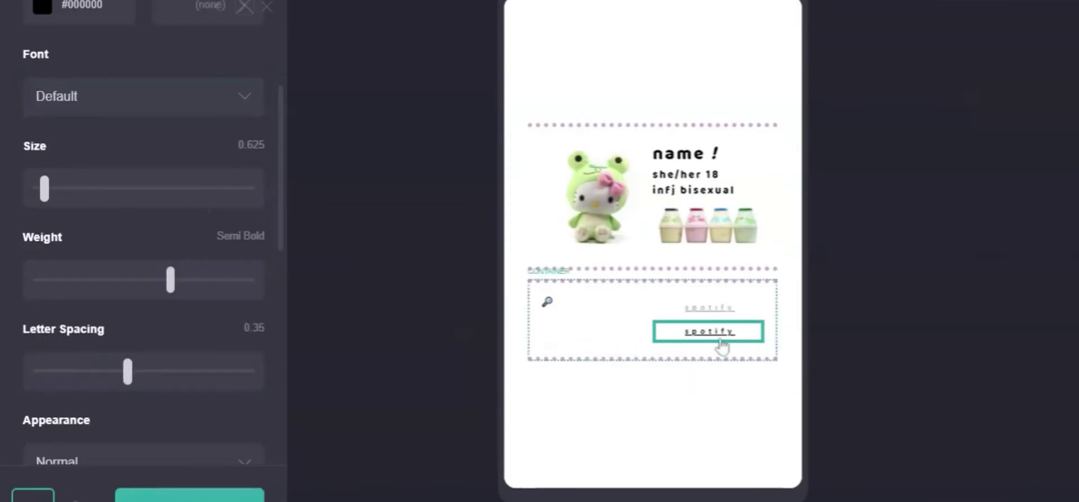
# Place a duplicate of the spotify link in the second container's left column and delete the magnifying glass text.
pyautogui.moveTo(722, 347); pyautogui.dragTo(561, 332)
pyautogui.click(560, 334)
pyautogui.press('Delete')
pyautogui.click(607, 322)
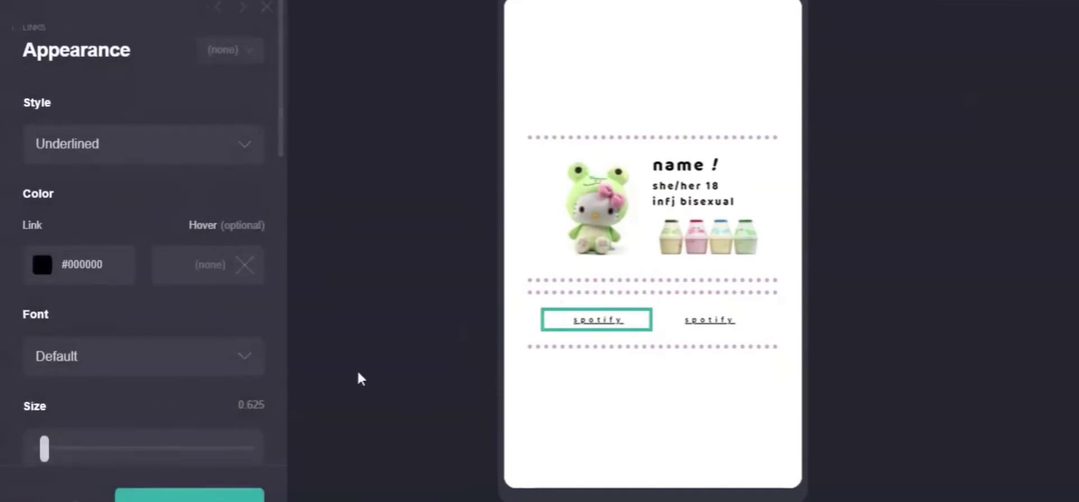
# Rename the link in the left column to priv.
pyautogui.click(31, 2)
pyautogui.click(84, 115)
pyautogui.click(85, 192)
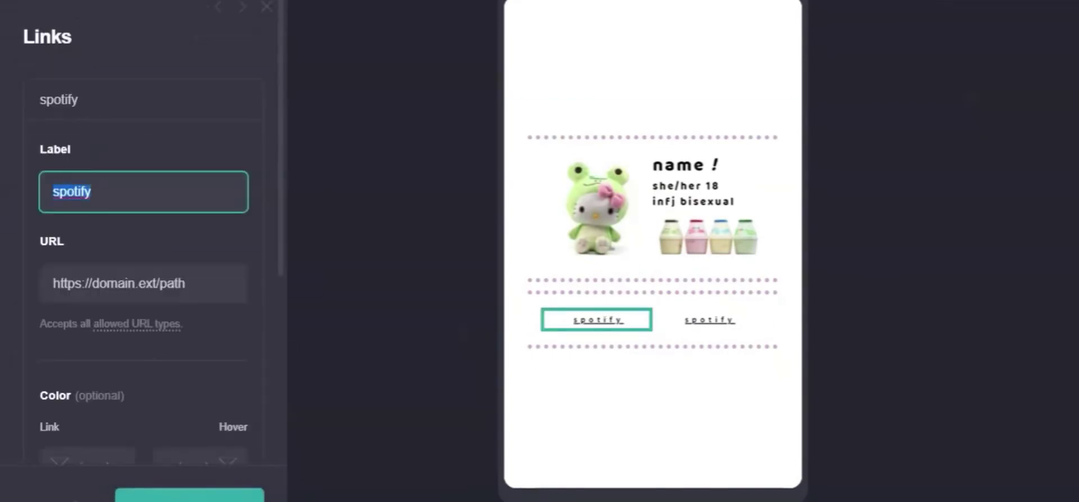
pyautogui.press('Return')
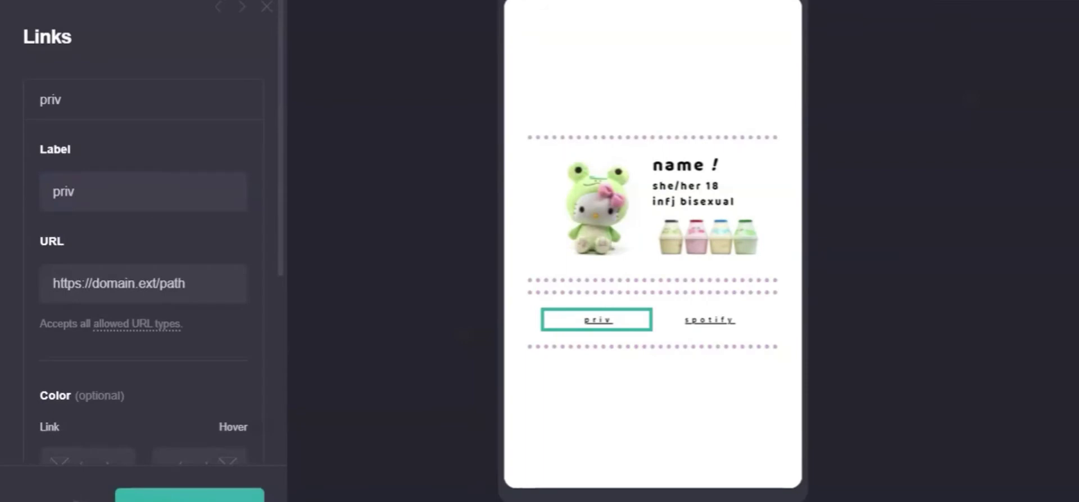
# Add a third column to the links container, arranging spotify in the middle column and priv in the right one.
pyautogui.click(590, 344)
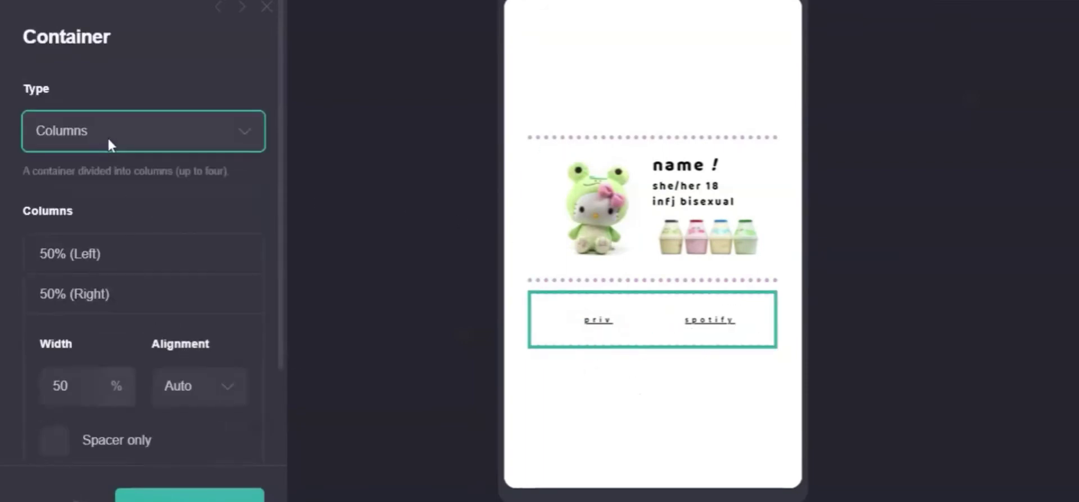
pyautogui.scroll(-2, 135, 343)
pyautogui.click(132, 392)
pyautogui.moveTo(734, 332); pyautogui.dragTo(646, 318)
pyautogui.moveTo(568, 314)
pyautogui.mouseDown()
pyautogui.moveTo(699, 323)
pyautogui.moveTo(566, 307)
pyautogui.mouseUp()
# Add a text element with the 🔗 emoji as its content in the links container's left column.
pyautogui.click(830, 2)
pyautogui.click(753, 41)
pyautogui.click(32, 27)
pyautogui.moveTo(63, 100); pyautogui.dragTo(15, 109)
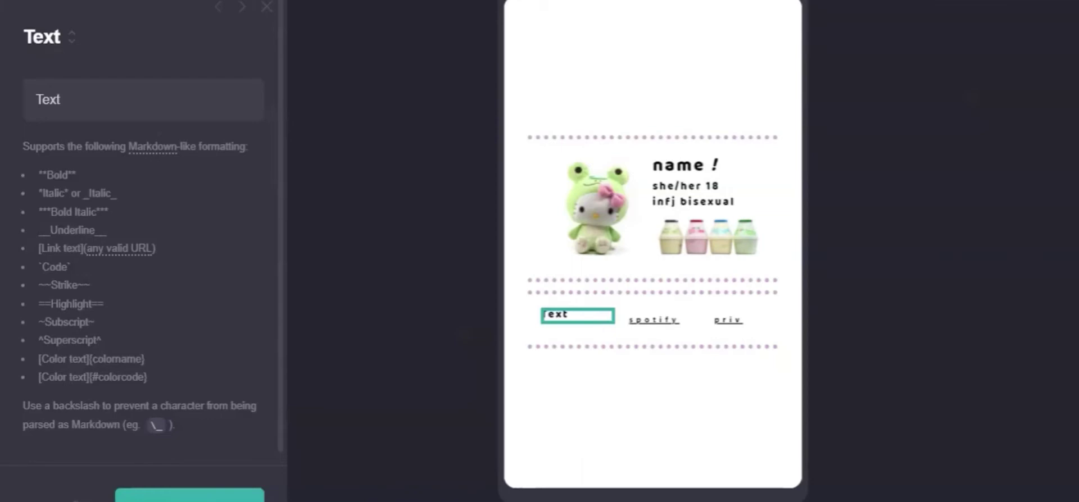
pyautogui.moveTo(63, 100); pyautogui.dragTo(56, 100)
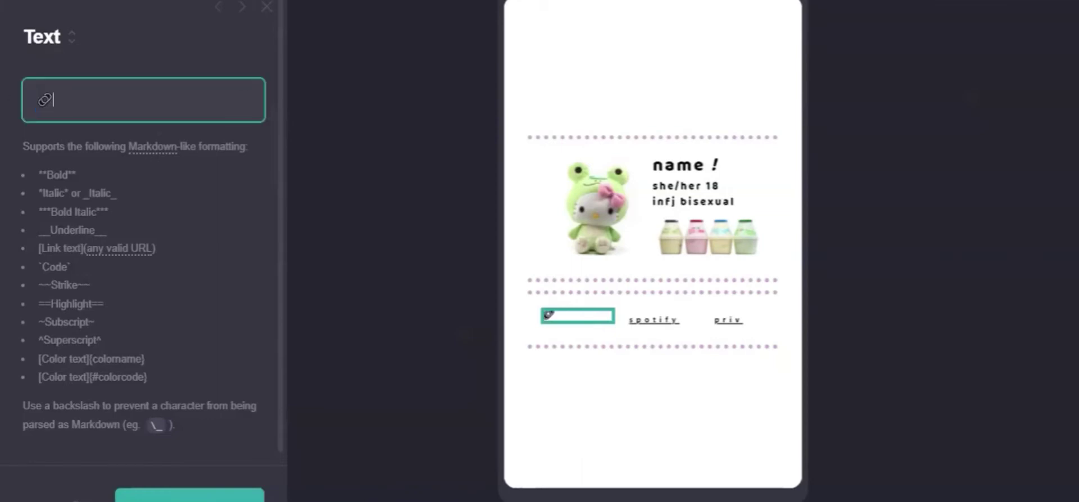
pyautogui.click(119, 54)
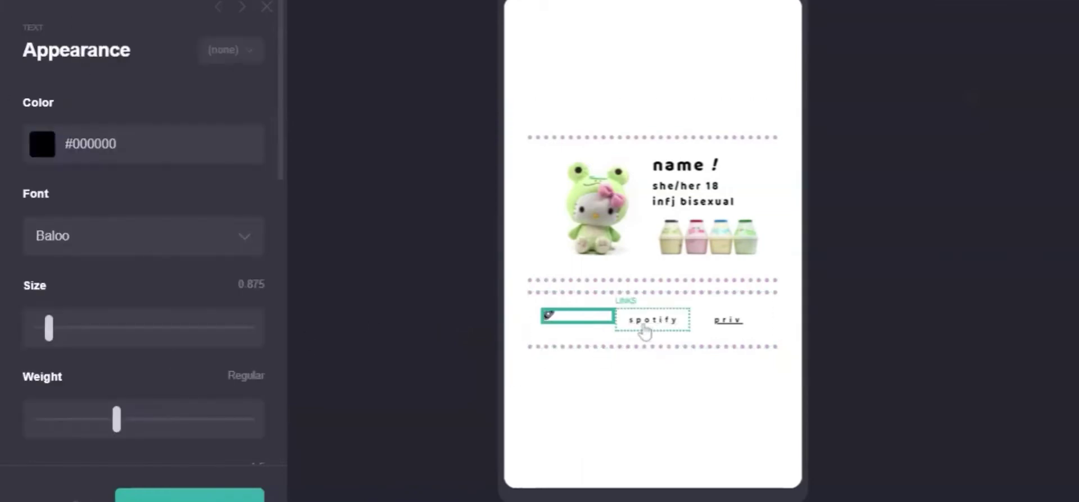
# Set the links container's vertical padding to 0 and its horizontal padding to 3.125.
pyautogui.click(608, 344)
pyautogui.scroll(-5, 75, 264)
pyautogui.moveTo(75, 265); pyautogui.dragTo(52, 277)
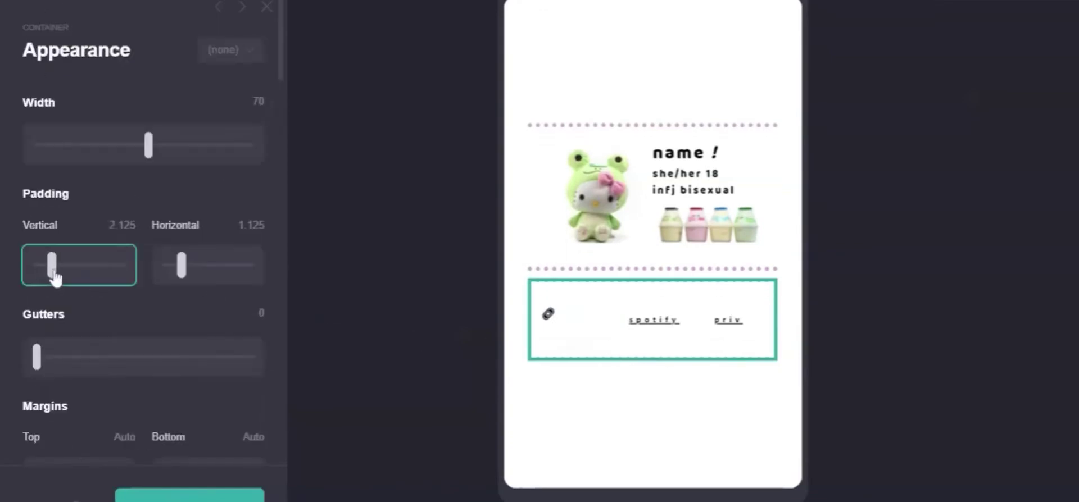
pyautogui.moveTo(180, 284); pyautogui.dragTo(210, 281)
pyautogui.scroll(-7, 45, 362)
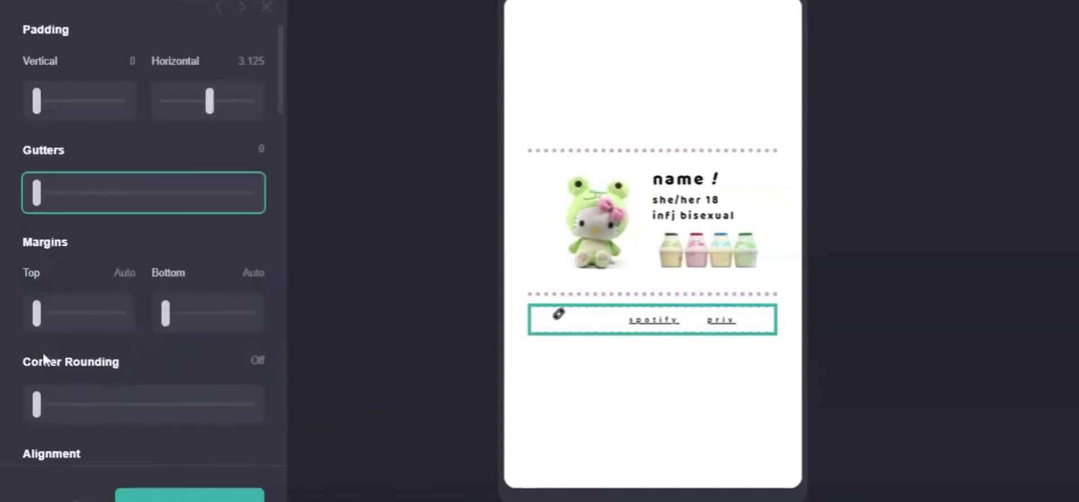
# Set the 🔗 emoji text's alignment to Center.
pyautogui.click(578, 315)
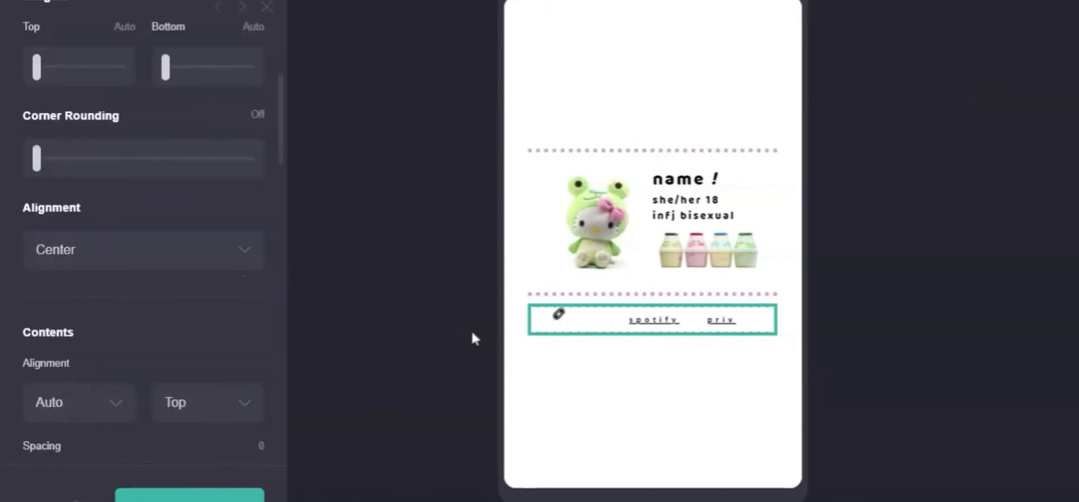
pyautogui.scroll(-7, 128, 315)
pyautogui.scroll(-1, 127, 315)
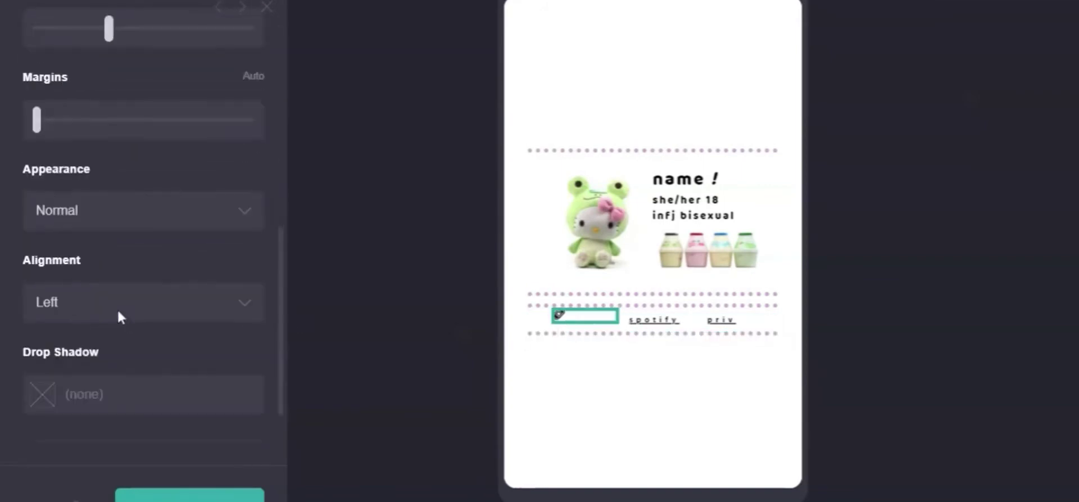
pyautogui.click(117, 310)
pyautogui.click(74, 357)
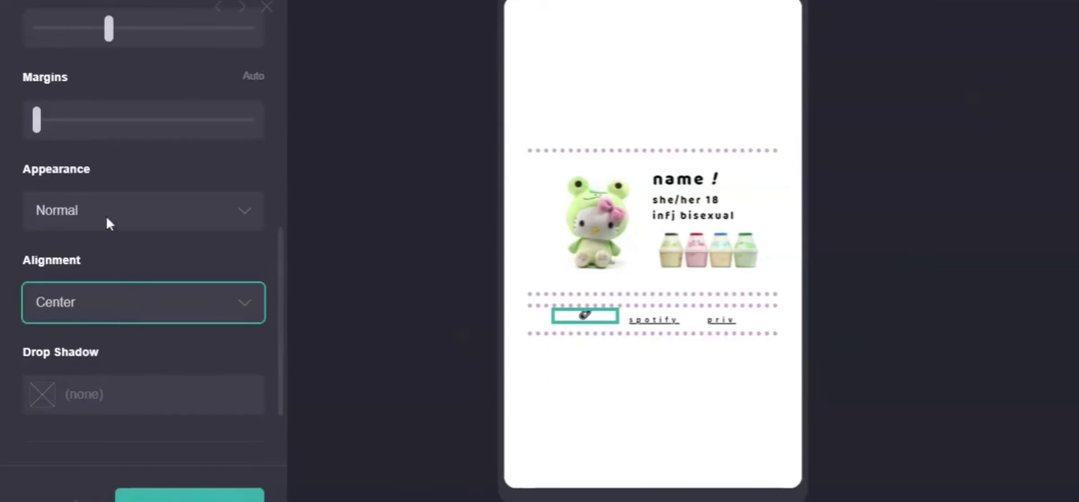
pyautogui.scroll(10, 109, 223)
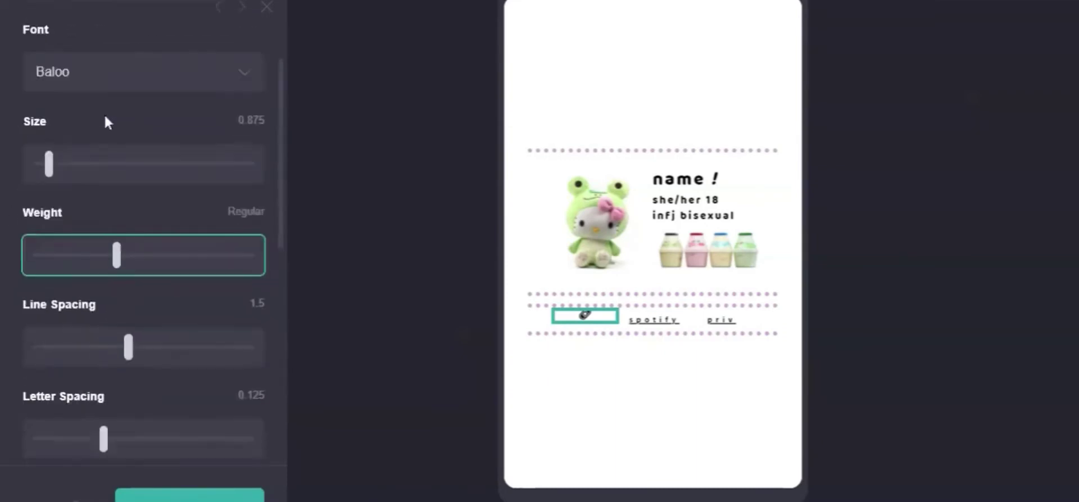
pyautogui.scroll(1, 101, 236)
pyautogui.moveTo(48, 256)
pyautogui.mouseDown()
pyautogui.moveTo(39, 257)
pyautogui.moveTo(48, 257)
pyautogui.mouseUp()
pyautogui.scroll(-1, 73, 311)
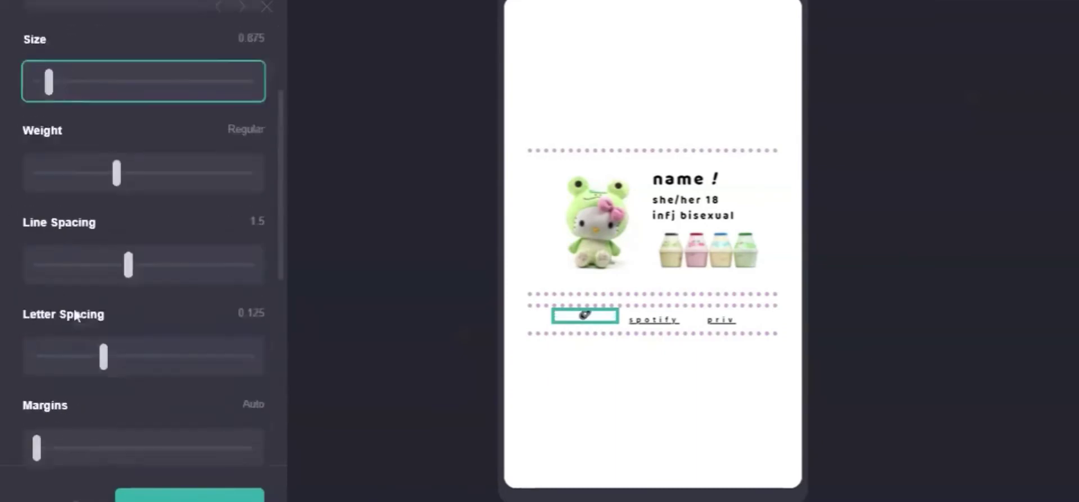
pyautogui.scroll(-8, 78, 316)
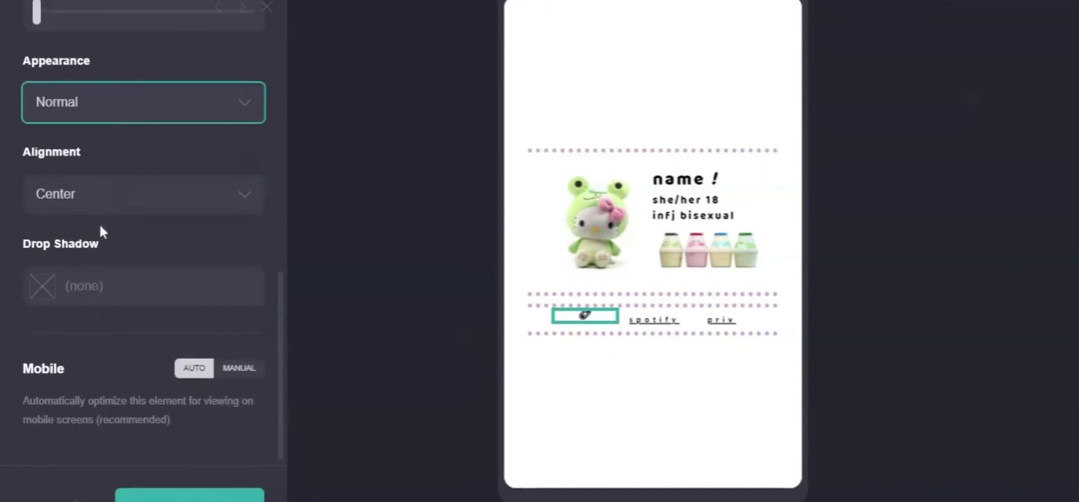
# Delete the 🔗 emoji text and reduce the container to two columns, with spotify in the left and priv in the right.
pyautogui.click(73, 496)
pyautogui.click(663, 339)
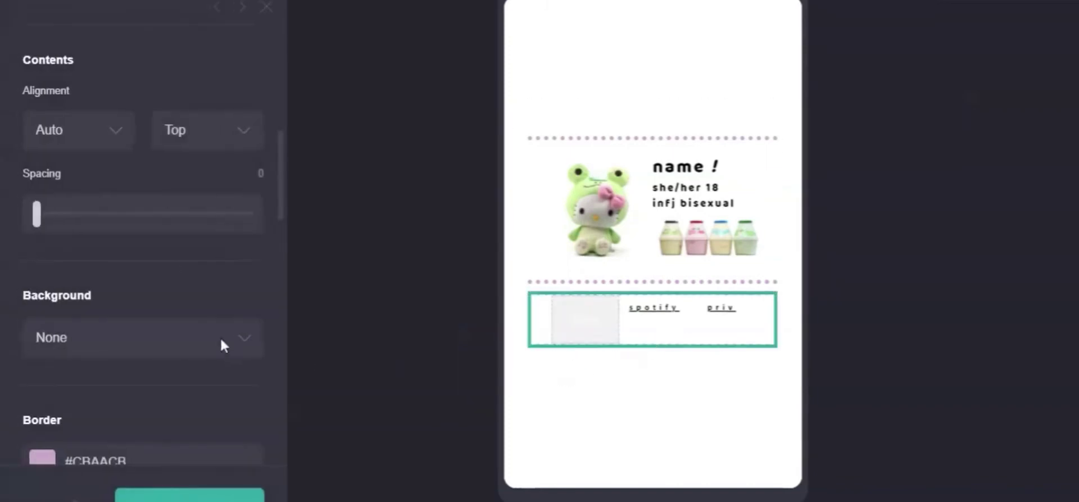
pyautogui.scroll(10, 221, 345)
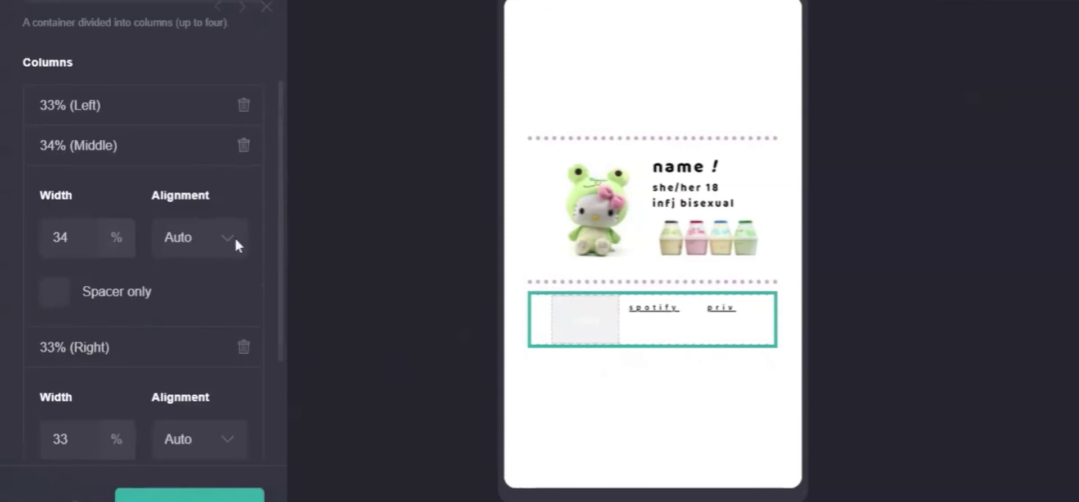
pyautogui.scroll(-2, 236, 240)
pyautogui.click(244, 264)
pyautogui.moveTo(690, 311); pyautogui.dragTo(628, 320)
# Set the links container's horizontal padding to 6 and its width to 64, keeping gutters and vertical padding at 0.
pyautogui.scroll(-5, 112, 113)
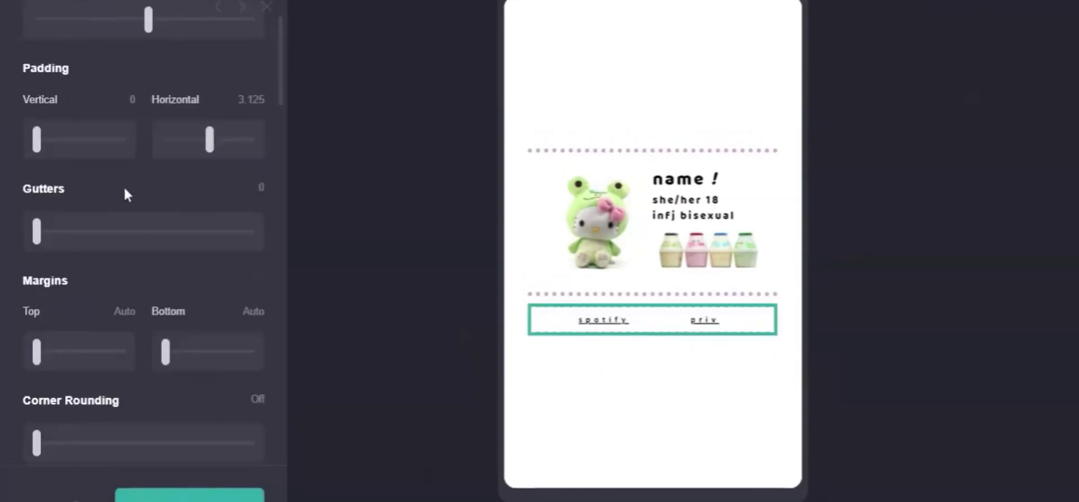
pyautogui.scroll(2, 132, 175)
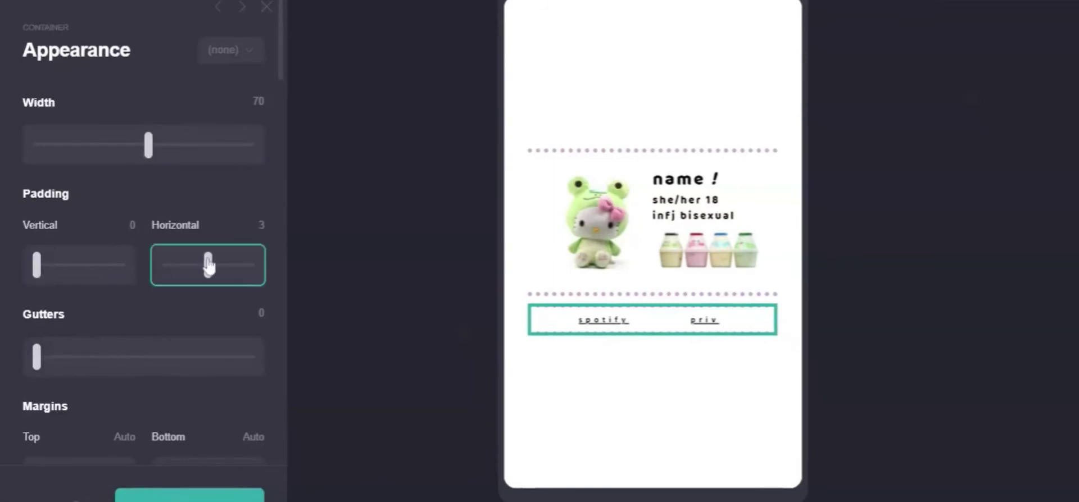
pyautogui.moveTo(210, 263); pyautogui.dragTo(268, 269)
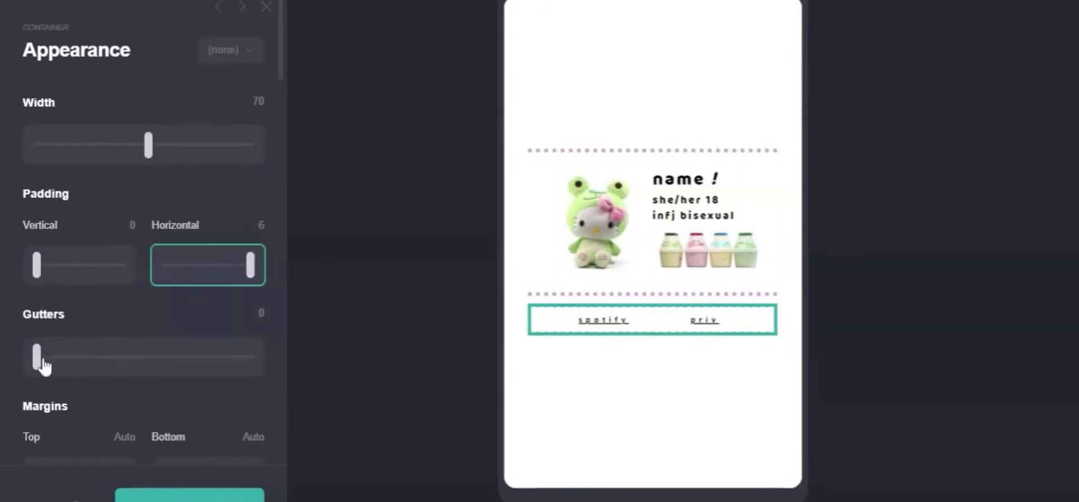
pyautogui.moveTo(43, 362); pyautogui.dragTo(2, 364)
pyautogui.moveTo(149, 142); pyautogui.dragTo(136, 143)
pyautogui.moveTo(38, 264); pyautogui.dragTo(3, 281)
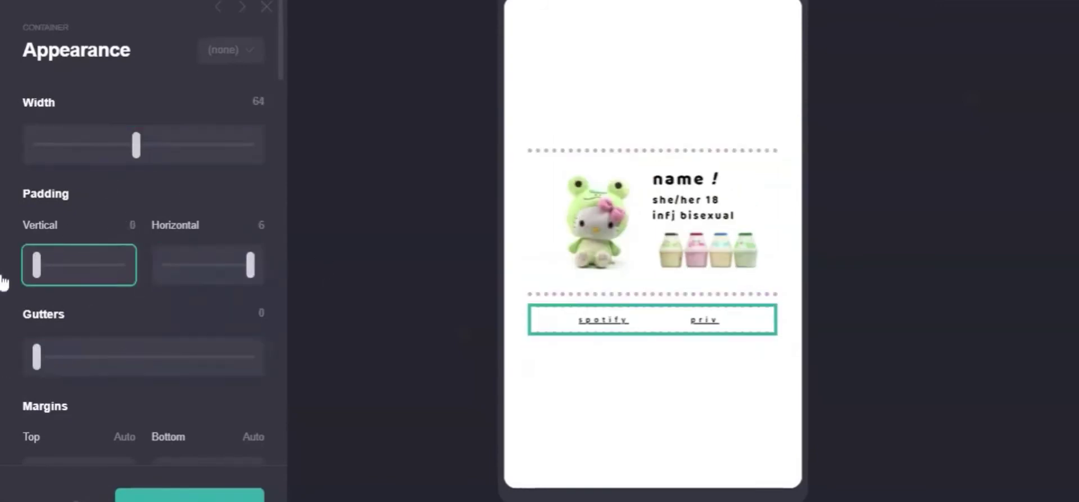
# Change the links container's border color to #CCE2CB.
pyautogui.click(50, 4)
pyautogui.click(78, 4)
pyautogui.scroll(-10, 120, 282)
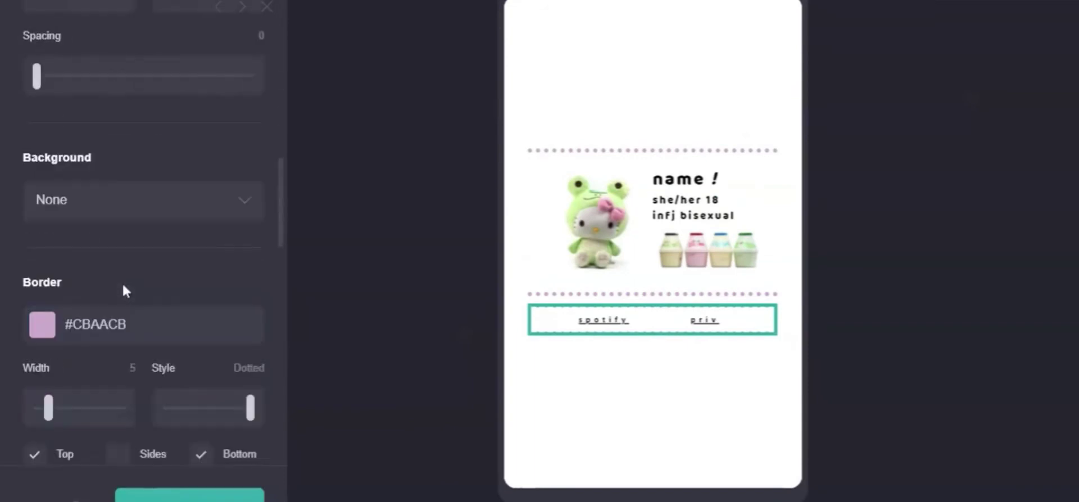
pyautogui.doubleClick(101, 324)
pyautogui.click(560, 14)
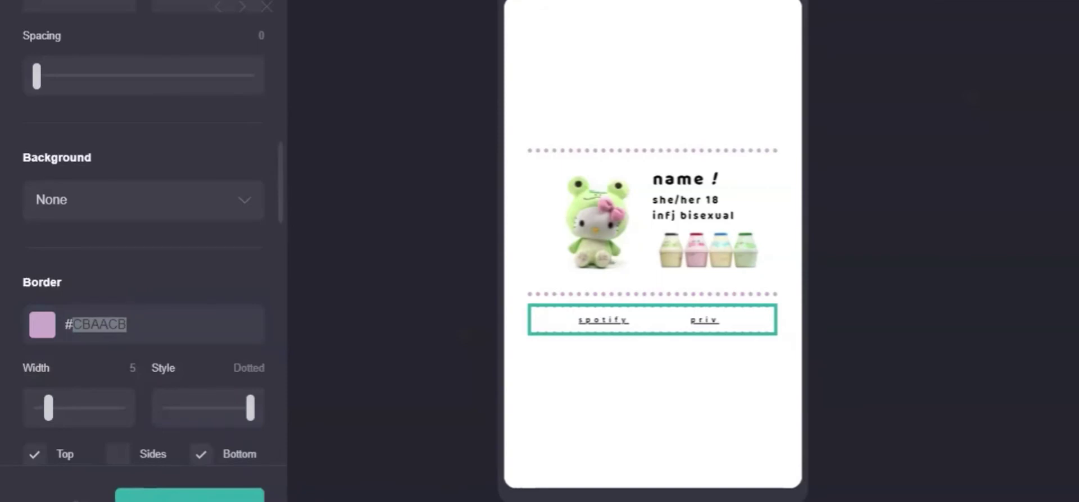
pyautogui.hotkey('alt', 'Tab')
pyautogui.write('C')
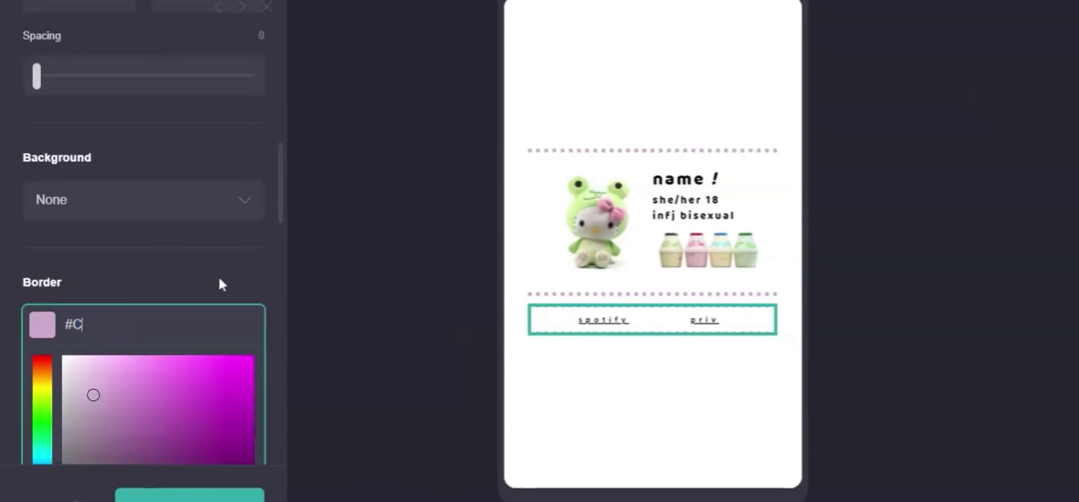
pyautogui.write('CE2CB')
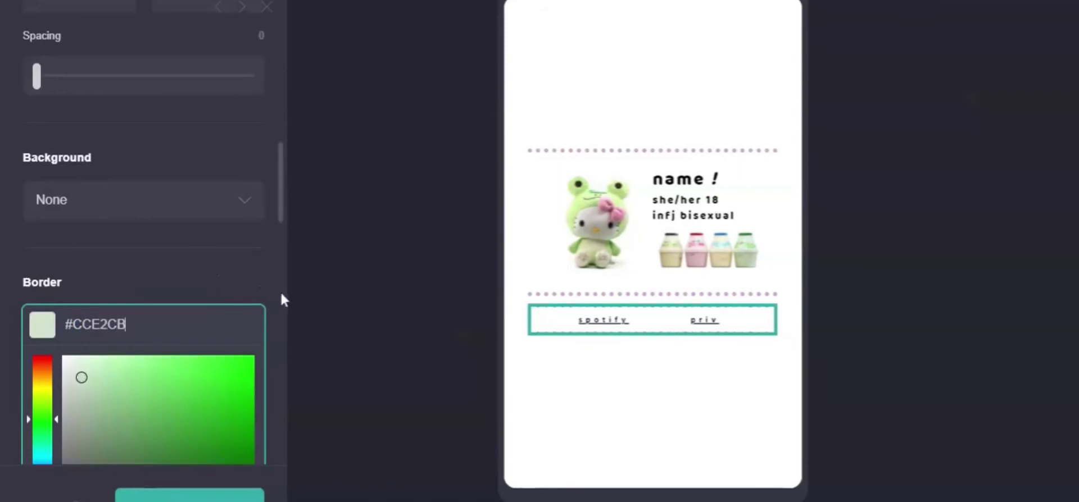
pyautogui.click(565, 390)
# Add a new container to the page below the links container.
pyautogui.click(746, 393)
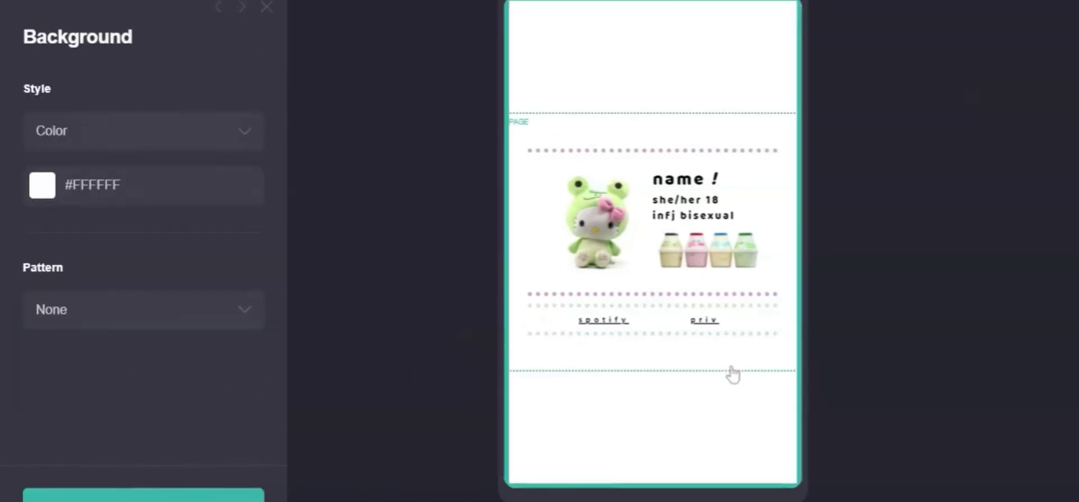
pyautogui.click(731, 315)
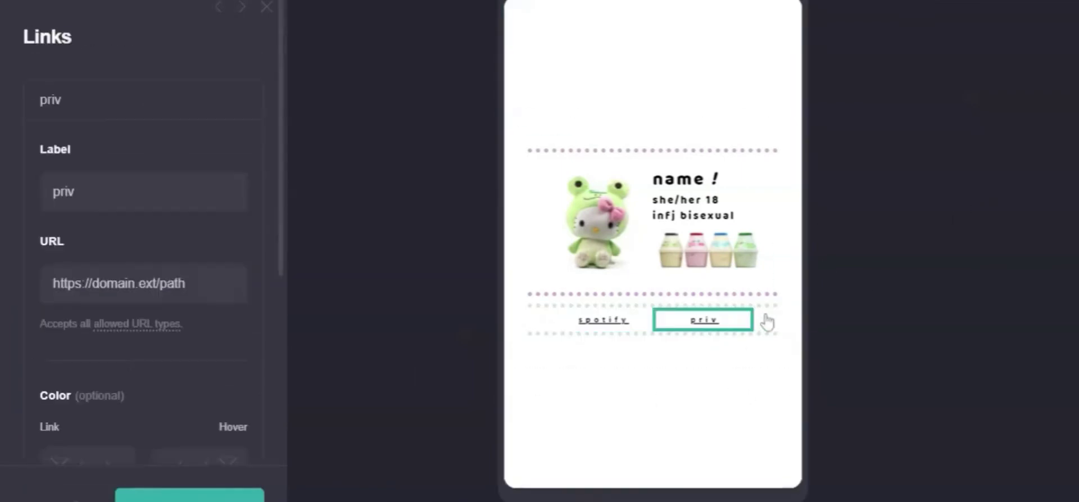
pyautogui.click(774, 316)
pyautogui.click(584, 360)
pyautogui.click(830, 2)
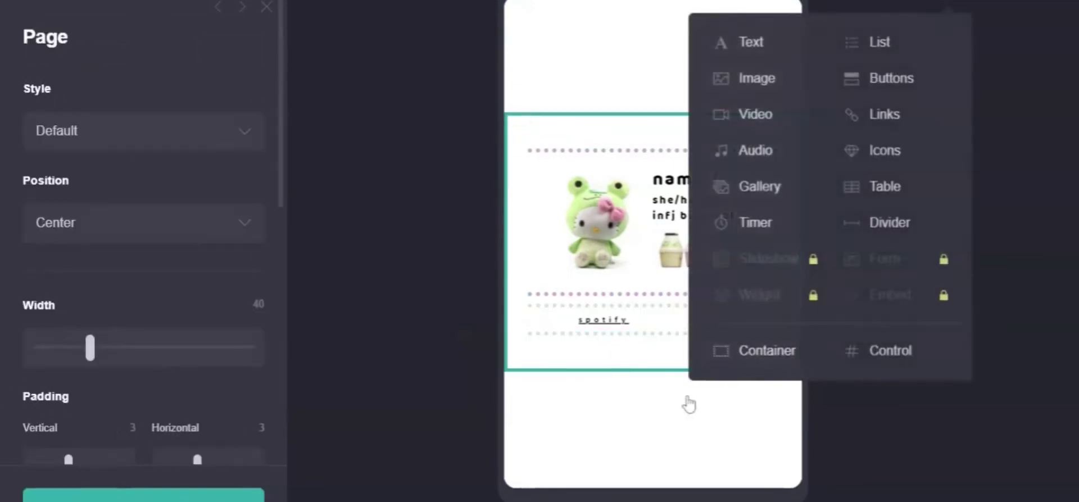
pyautogui.click(763, 351)
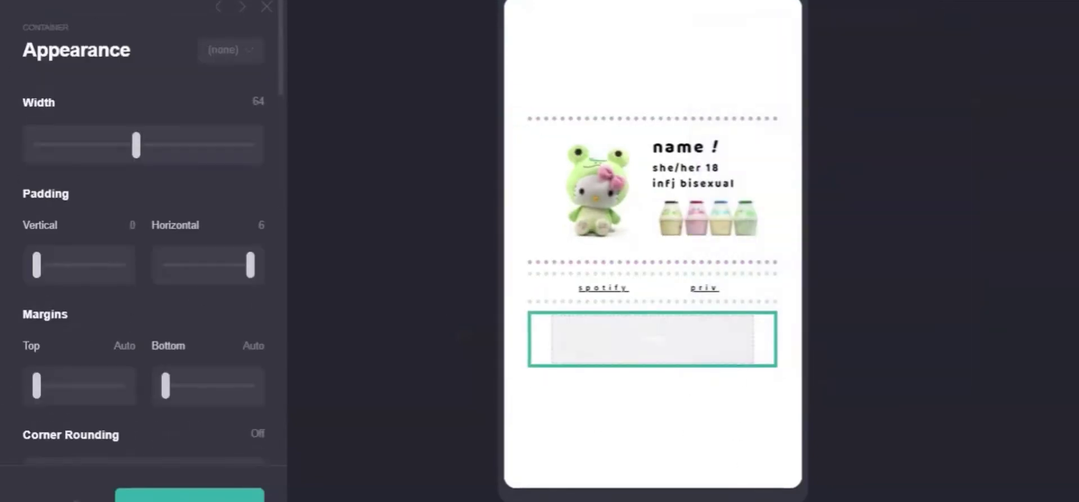
# Divide the new container into two 50% columns and add the text "☆ before you follow" in the left column.
pyautogui.click(97, 139)
pyautogui.click(84, 180)
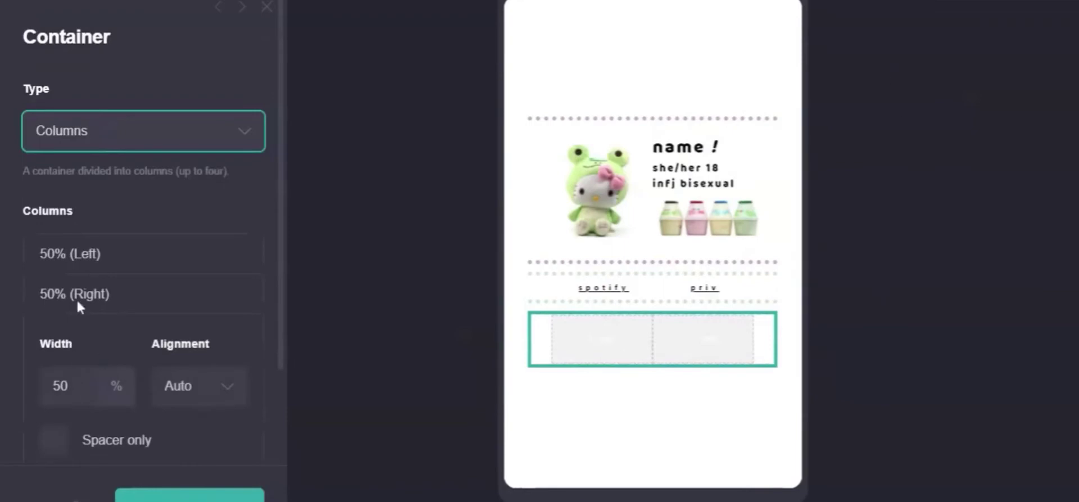
pyautogui.click(955, 1)
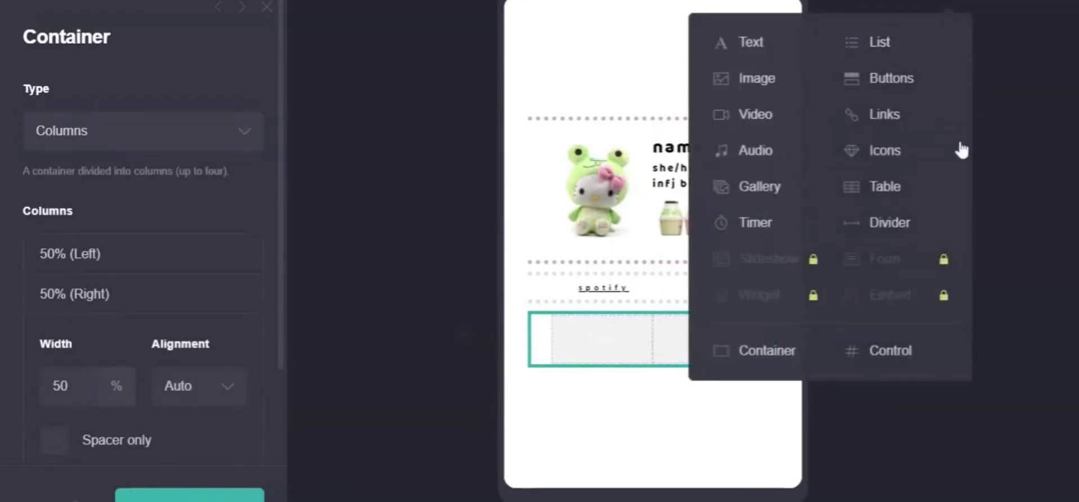
pyautogui.click(770, 47)
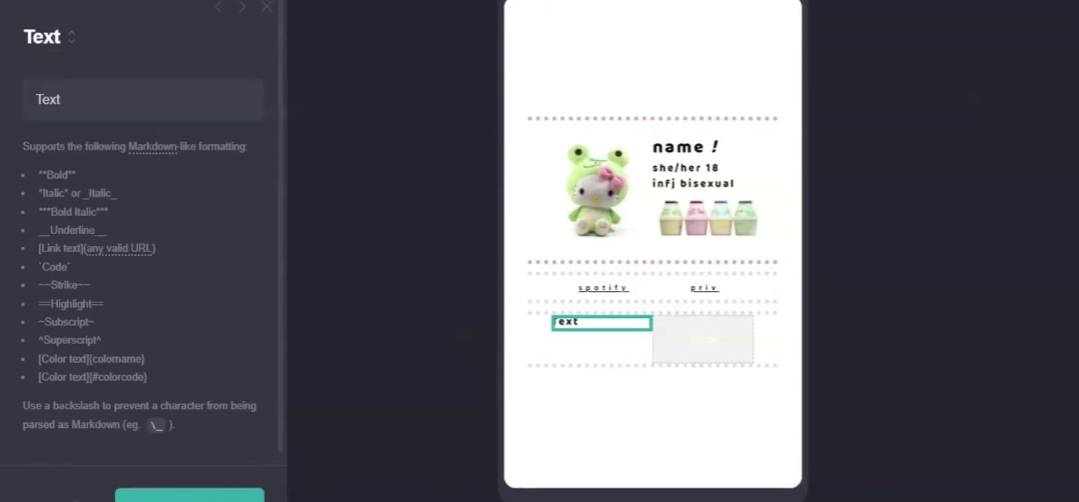
pyautogui.click(169, 101)
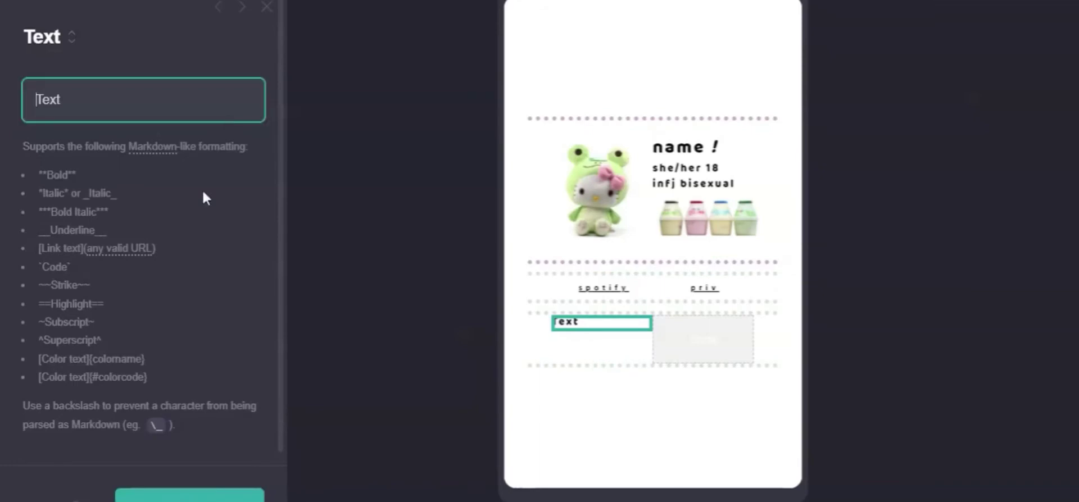
pyautogui.write('☆ bef')
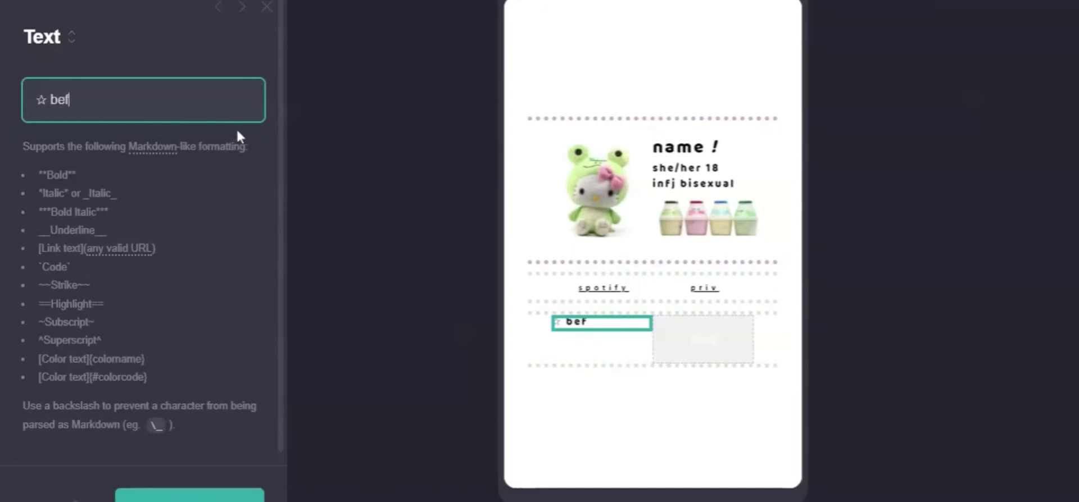
pyautogui.write('ore you follow')
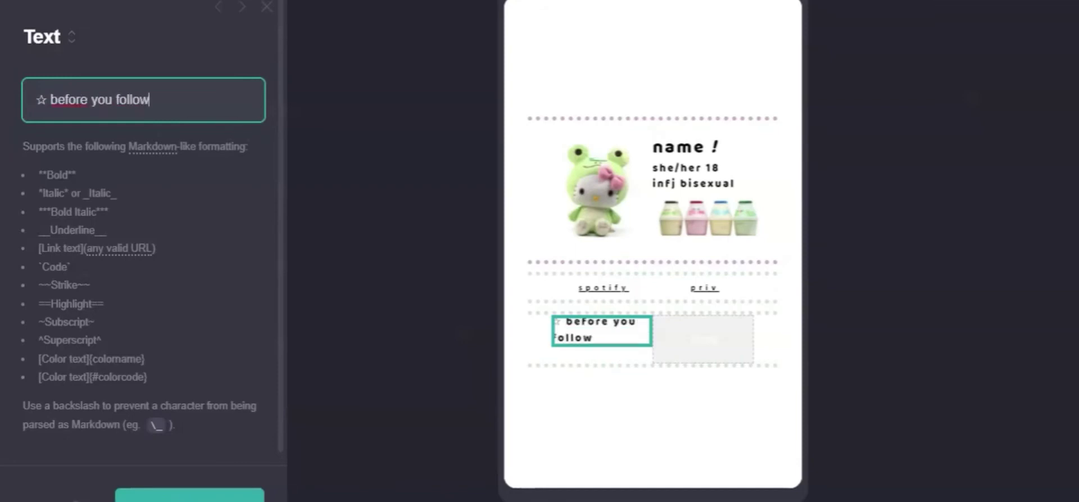
# Set the "☆ before you follow" text's size to 0.625 and its weight to Light.
pyautogui.click(76, 500)
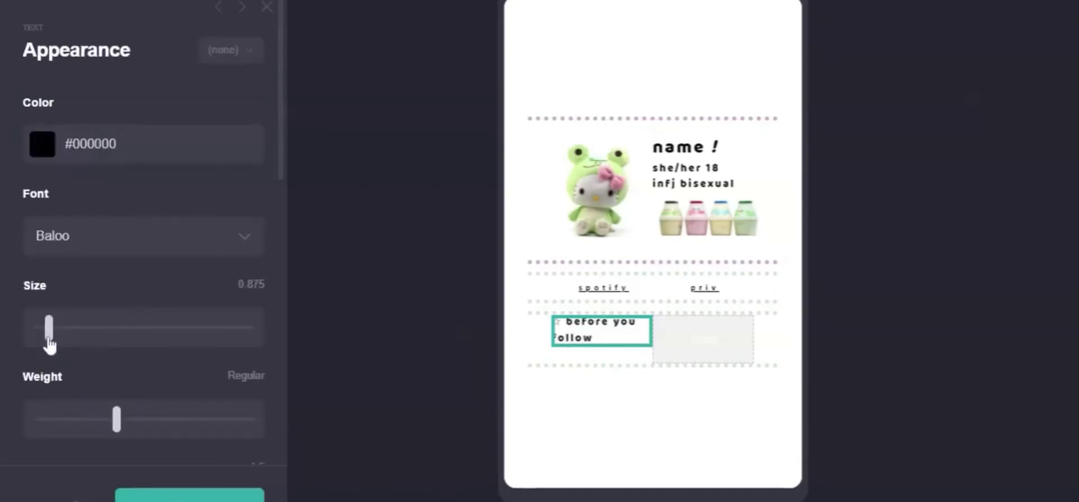
pyautogui.moveTo(50, 329); pyautogui.dragTo(41, 329)
pyautogui.moveTo(103, 418); pyautogui.dragTo(92, 418)
pyautogui.scroll(-5, 120, 348)
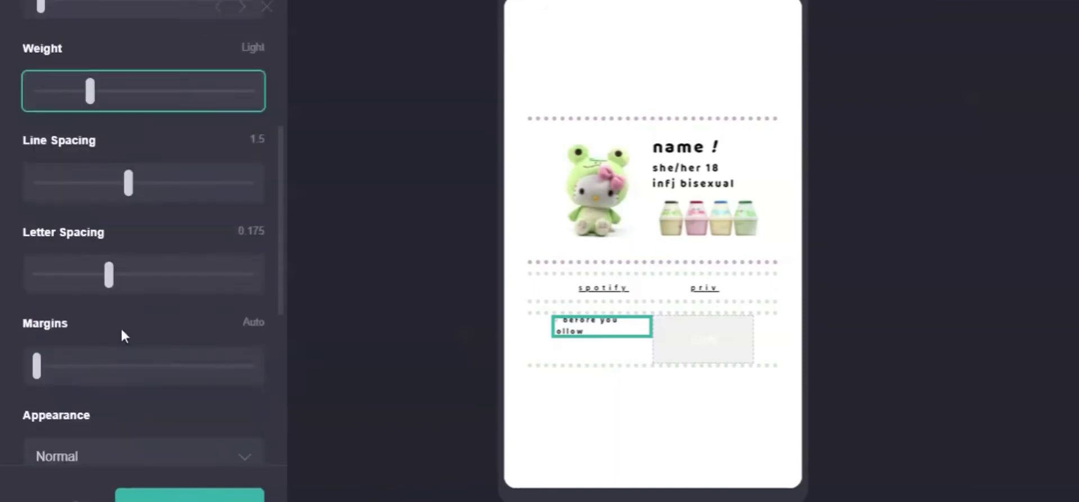
pyautogui.moveTo(37, 366); pyautogui.dragTo(37, 365)
# Set the gutters of the two-column text container to 2.375.
pyautogui.click(568, 344)
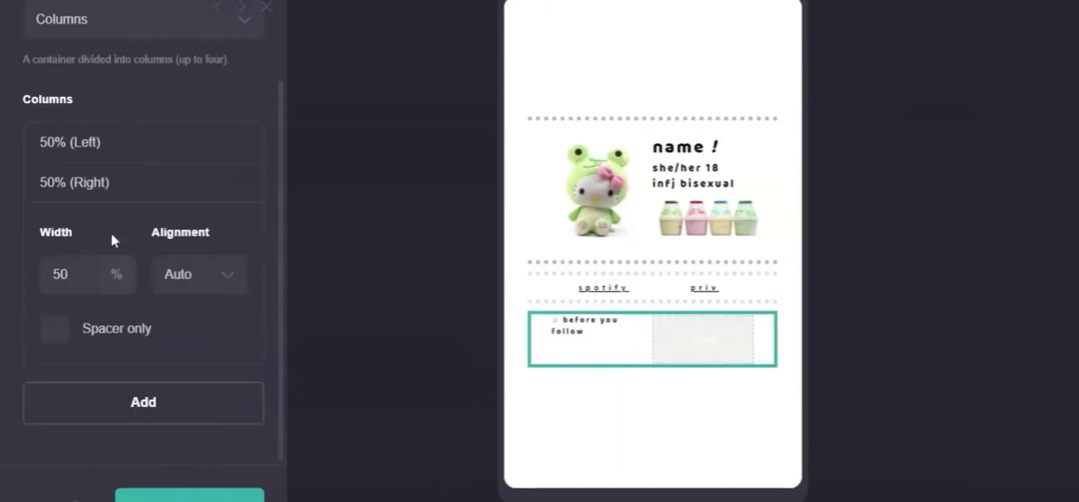
pyautogui.scroll(-5, 85, 250)
pyautogui.click(38, 236)
pyautogui.moveTo(38, 236); pyautogui.dragTo(79, 236)
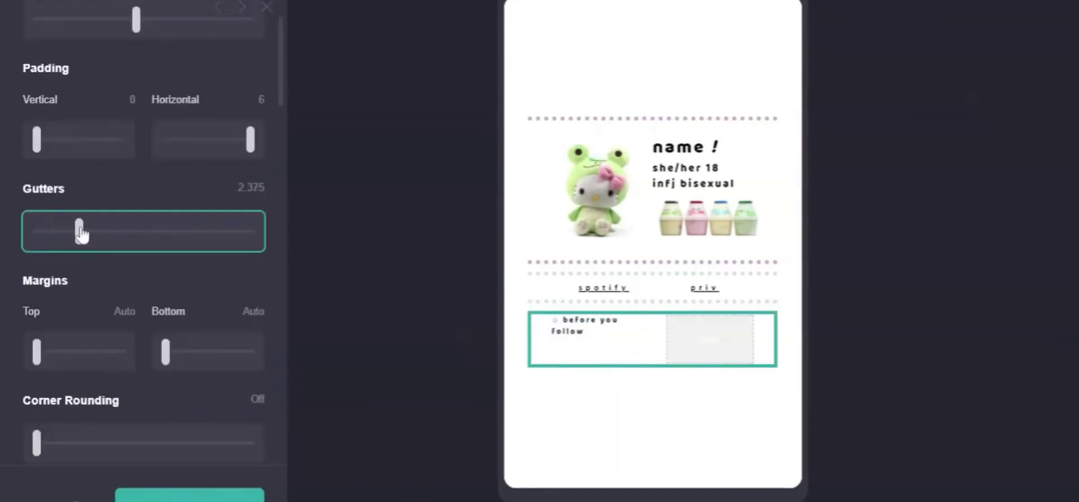
# Duplicate the "☆ before you follow" text into the right column and change the copy to "☆ do not interact if".
pyautogui.click(590, 326)
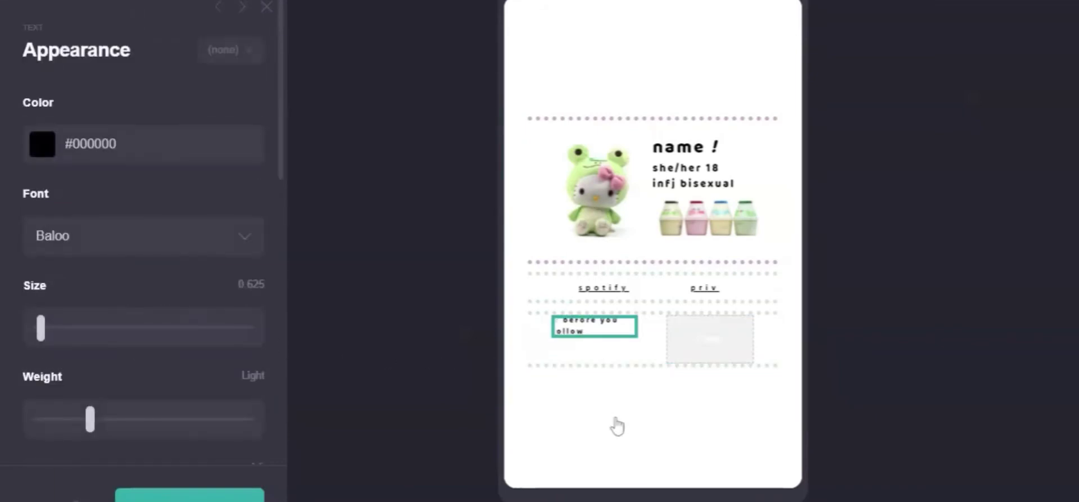
pyautogui.click(607, 432)
pyautogui.click(586, 336)
pyautogui.moveTo(49, 348)
pyautogui.mouseDown()
pyautogui.moveTo(9, 345)
pyautogui.moveTo(41, 341)
pyautogui.mouseUp()
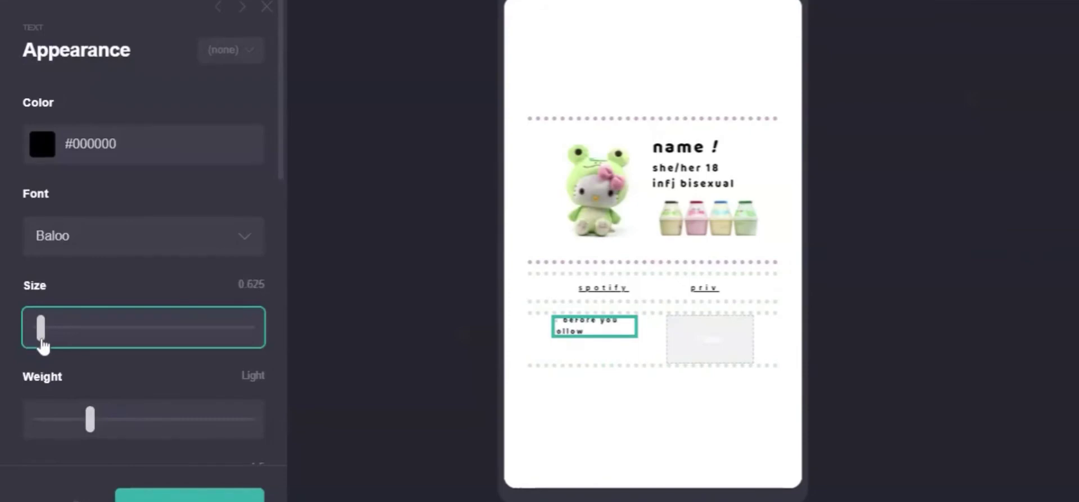
pyautogui.scroll(-2, 151, 400)
pyautogui.click(33, 496)
pyautogui.moveTo(591, 354); pyautogui.dragTo(692, 337)
pyautogui.scroll(3, 111, 51)
pyautogui.moveTo(150, 90); pyautogui.dragTo(57, 90)
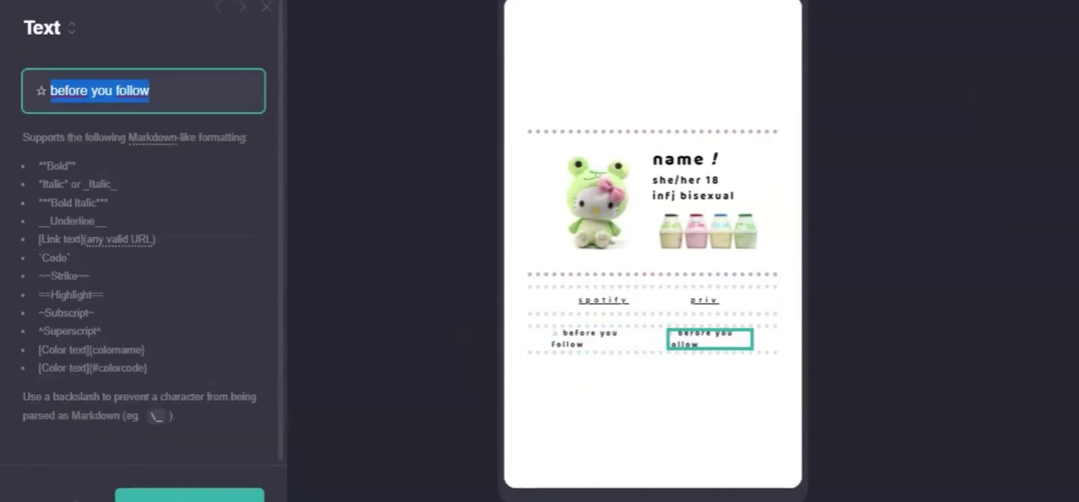
pyautogui.write('do not interact if')
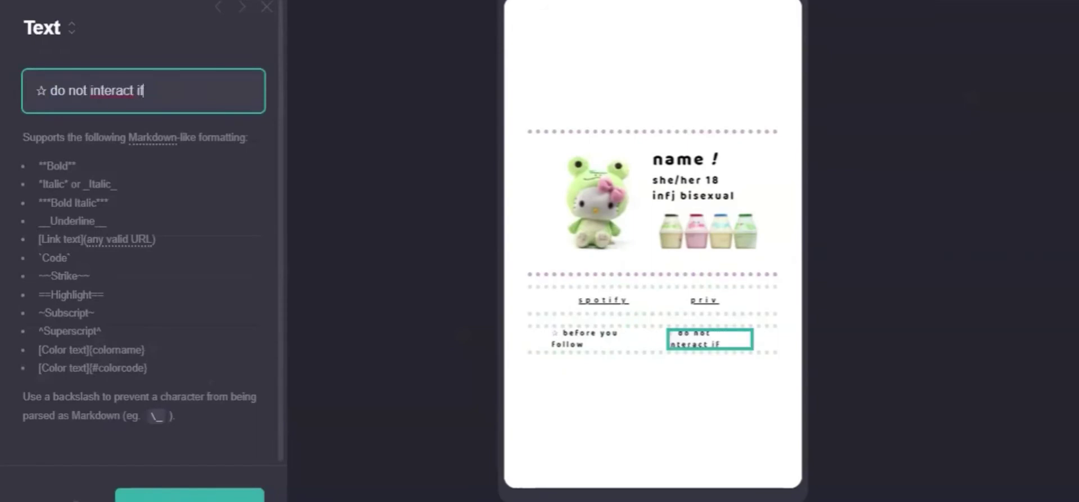
# Remove the top and bottom borders from the container holding the spotify and priv links.
pyautogui.click(586, 346)
pyautogui.click(647, 307)
pyautogui.click(656, 306)
pyautogui.click(653, 323)
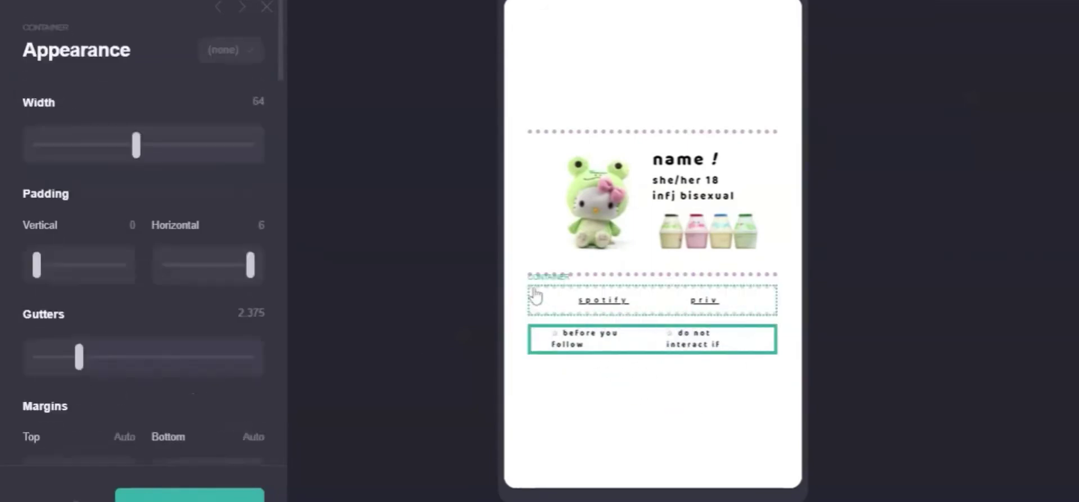
pyautogui.click(535, 296)
pyautogui.scroll(-14, 147, 328)
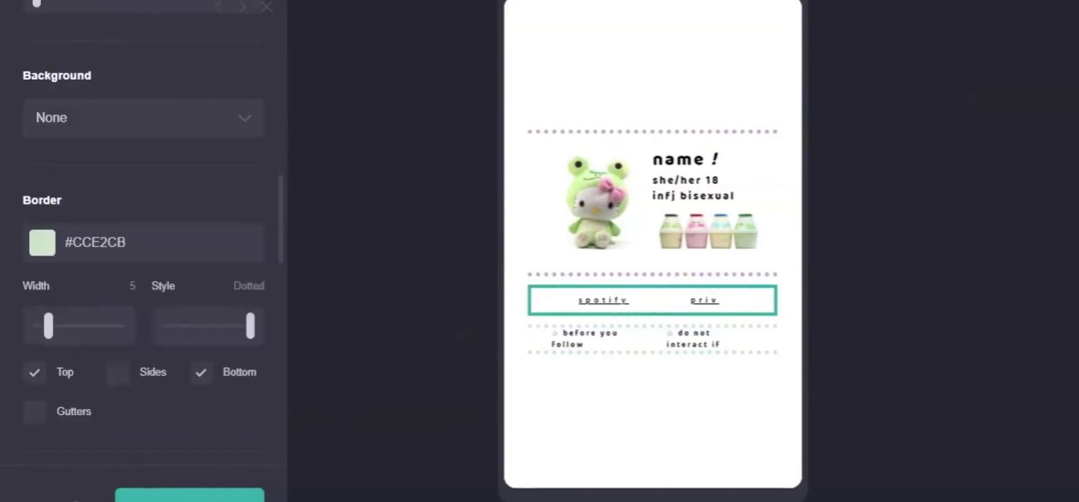
pyautogui.click(34, 372)
pyautogui.click(201, 371)
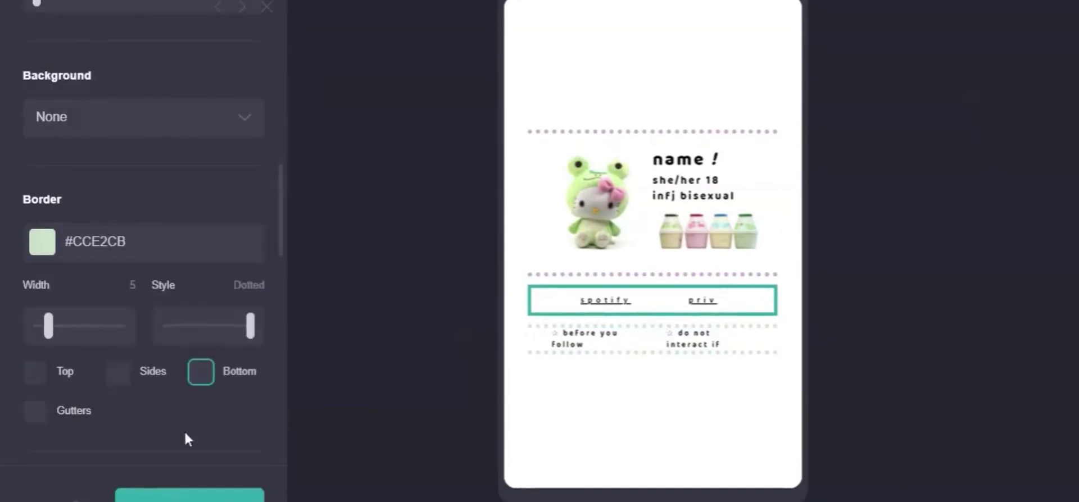
pyautogui.click(578, 405)
pyautogui.click(657, 307)
pyautogui.click(537, 307)
pyautogui.scroll(-9, 147, 322)
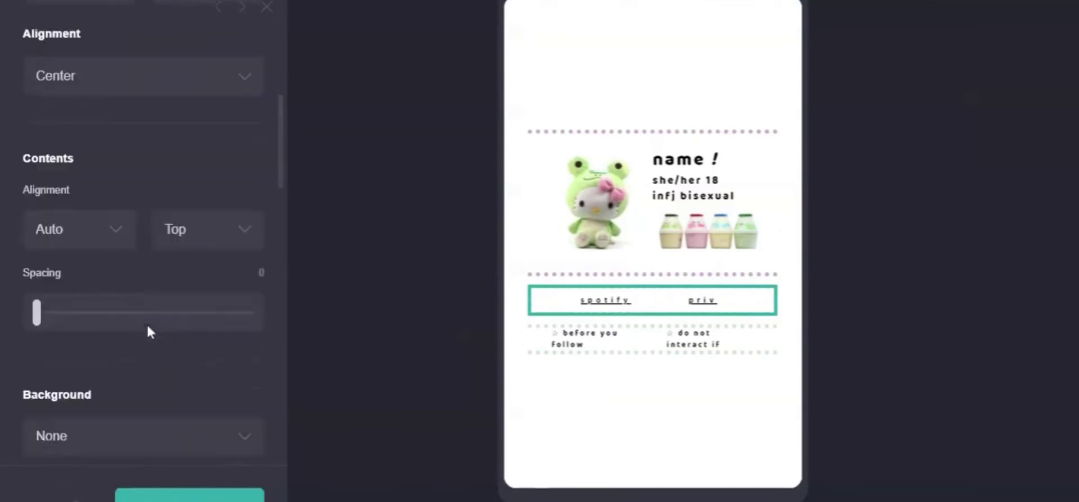
pyautogui.click(42, 315)
pyautogui.moveTo(81, 368); pyautogui.dragTo(61, 344)
pyautogui.click(646, 401)
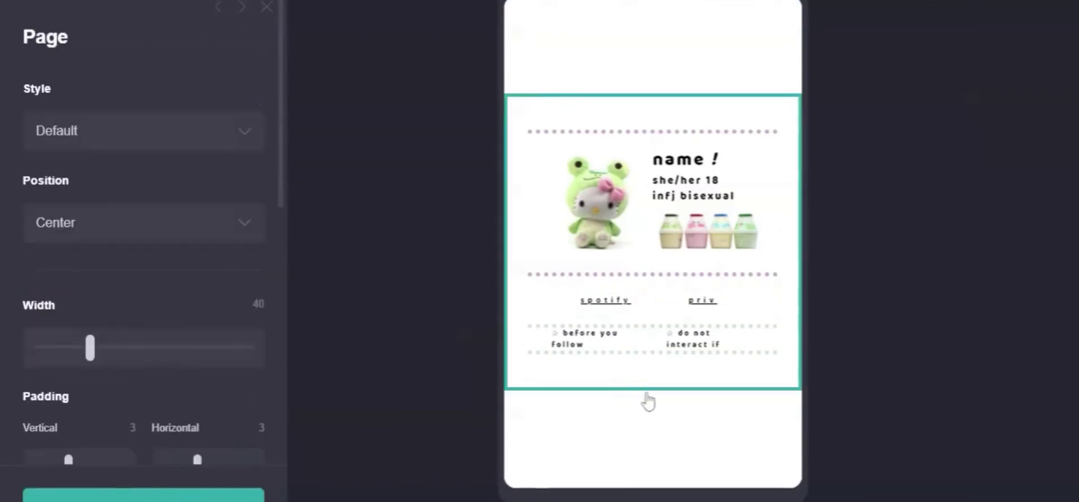
# Add a text element under "do not interact if" and place a duplicate of it under "before you follow".
pyautogui.click(651, 352)
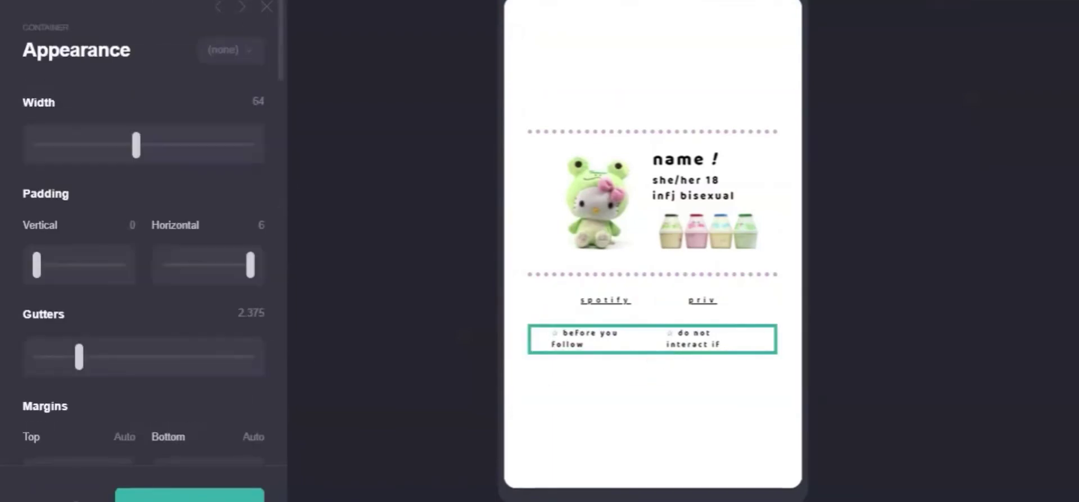
pyautogui.scroll(-4, 122, 284)
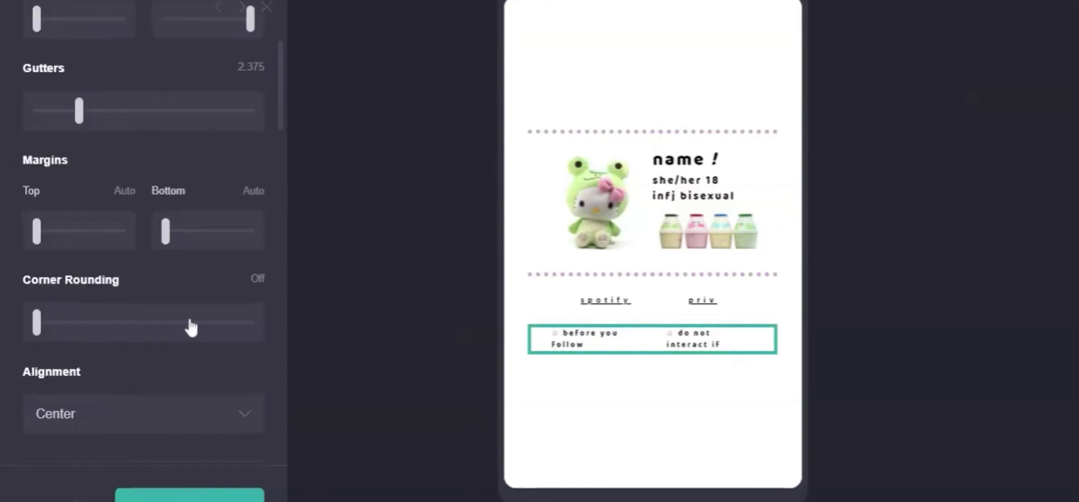
pyautogui.click(918, 12)
pyautogui.click(747, 41)
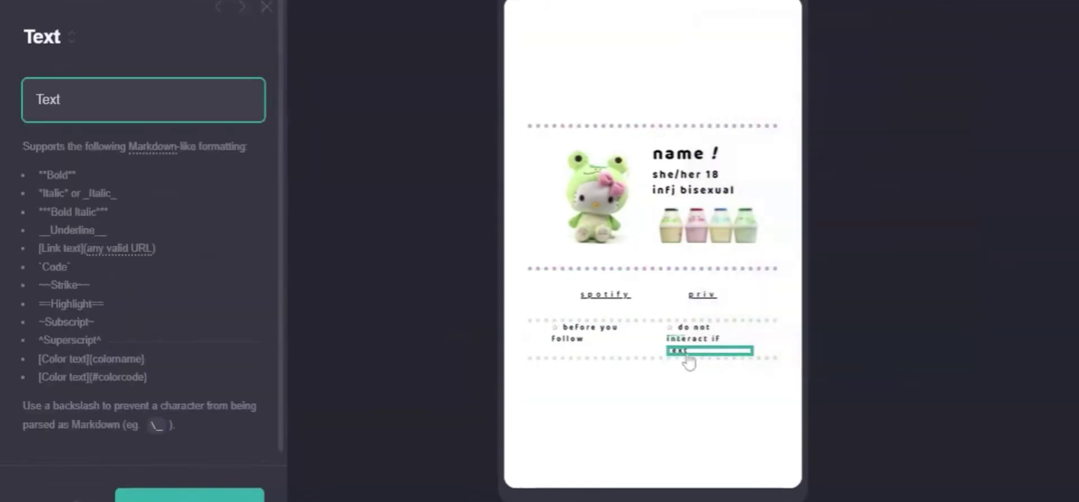
pyautogui.moveTo(688, 363)
pyautogui.mouseDown()
pyautogui.moveTo(568, 361)
pyautogui.moveTo(690, 345)
pyautogui.mouseUp()
pyautogui.click(39, 499)
pyautogui.click(578, 354)
# Replace the placeholder text in both columns with "WRITE YOUR OWN CRITERIA".
pyautogui.hotkey('ctrl', 'a')
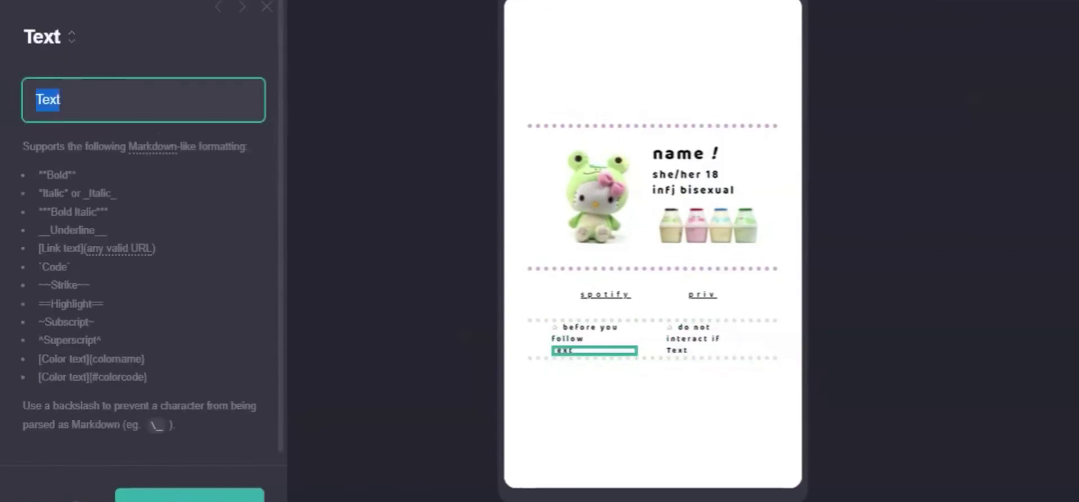
pyautogui.write('W')
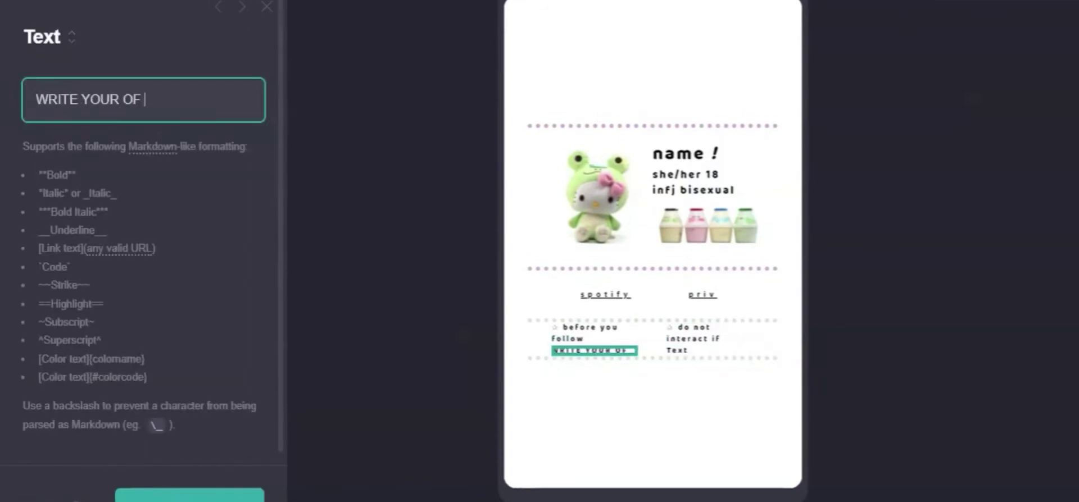
pyautogui.write('RITE YOUR OWN CRITERIA')
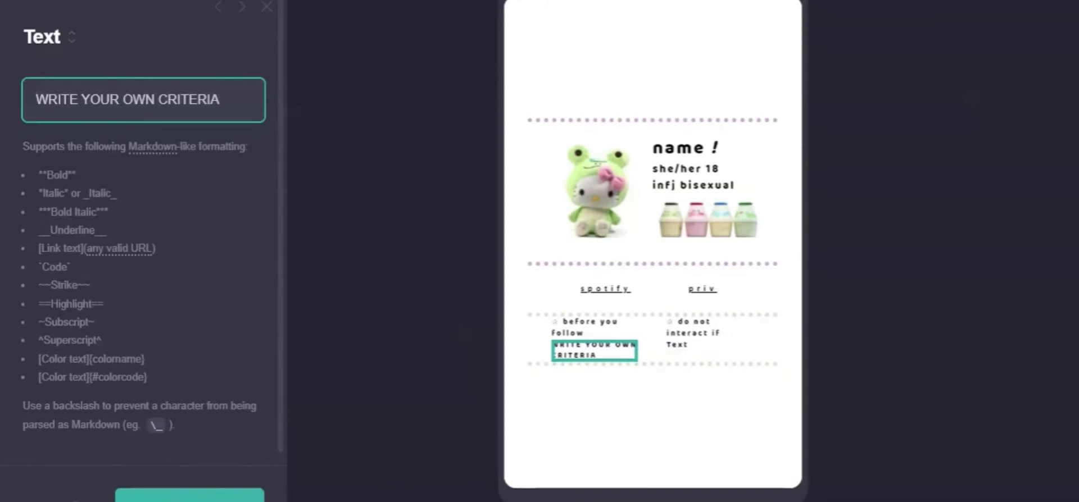
pyautogui.hotkey('ctrl', 'a')
pyautogui.hotkey('ctrl', 'c')
pyautogui.click(679, 344)
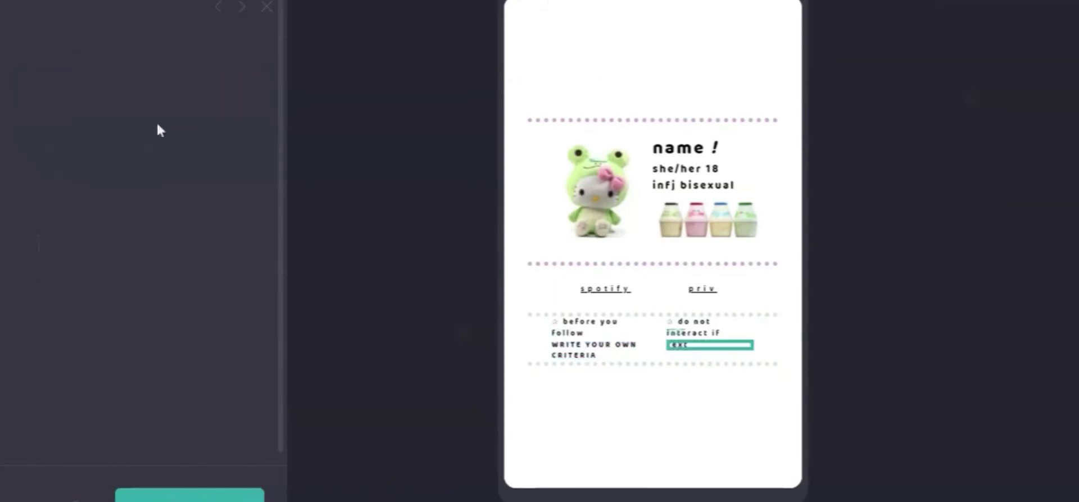
pyautogui.hotkey('ctrl', 'a')
pyautogui.hotkey('ctrl', 'v')
pyautogui.press('Return')
pyautogui.click(652, 426)
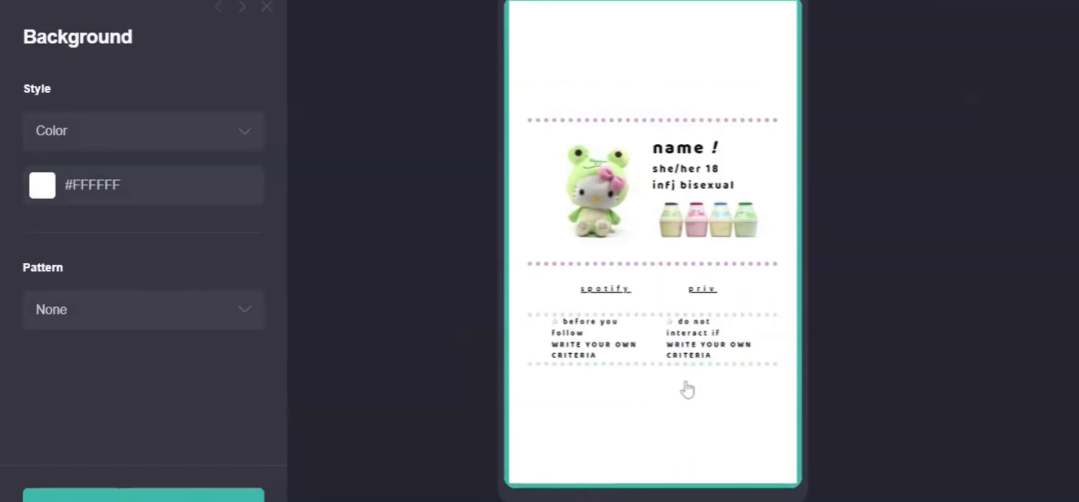
# Add another container below the criteria container and insert an image element into it.
pyautogui.click(936, 3)
pyautogui.click(765, 351)
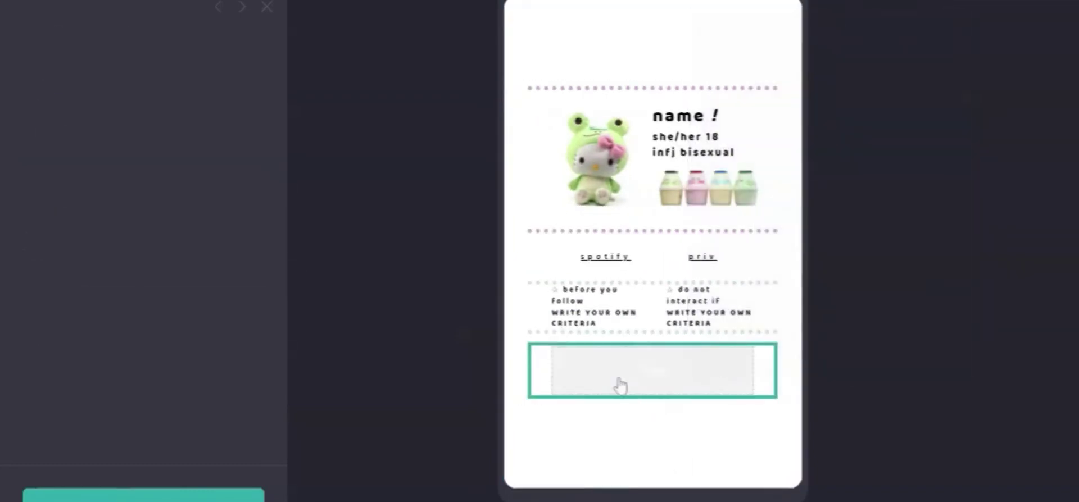
pyautogui.click(890, 4)
pyautogui.click(810, 76)
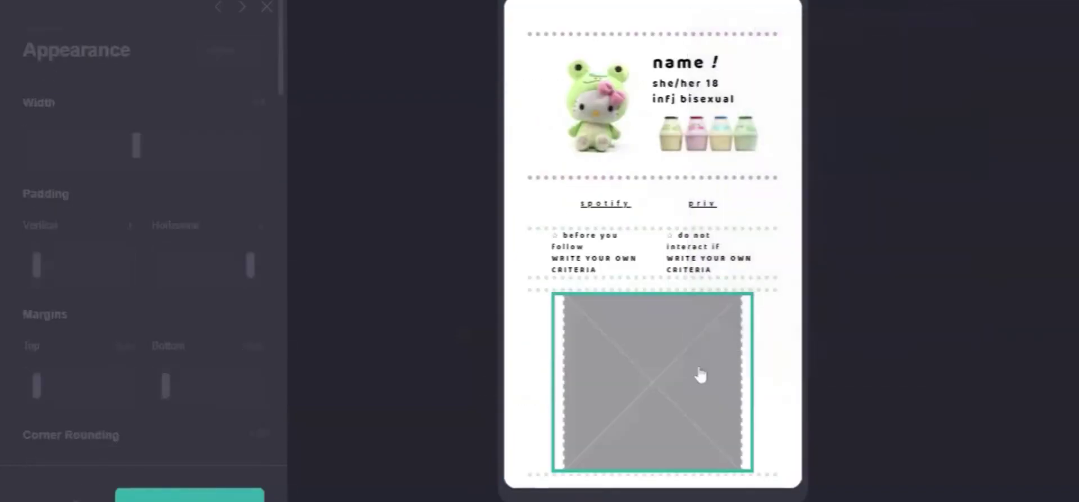
# Move the image element out above the empty container and upload the picture of the row of Hello Kitty characters to it.
pyautogui.moveTo(642, 356); pyautogui.dragTo(629, 297)
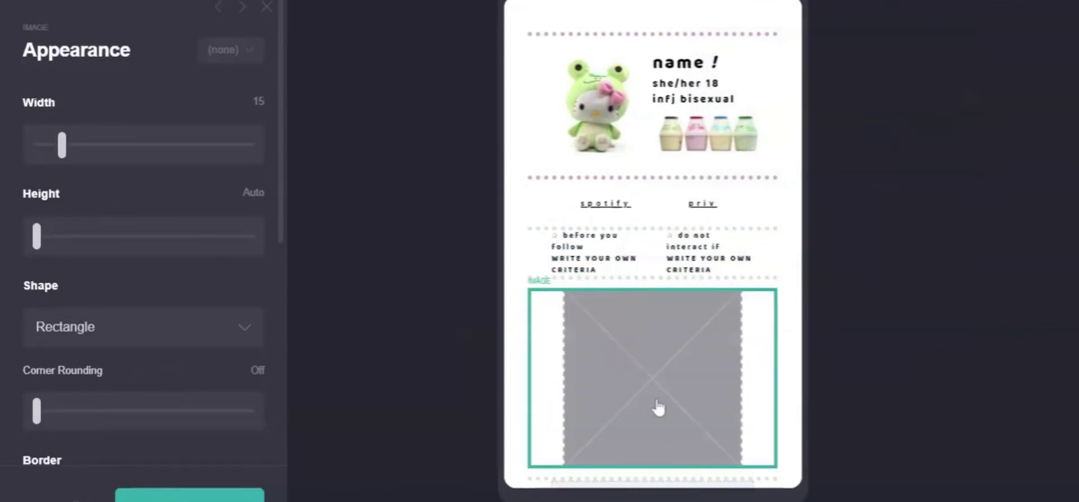
pyautogui.scroll(-2, 41, 321)
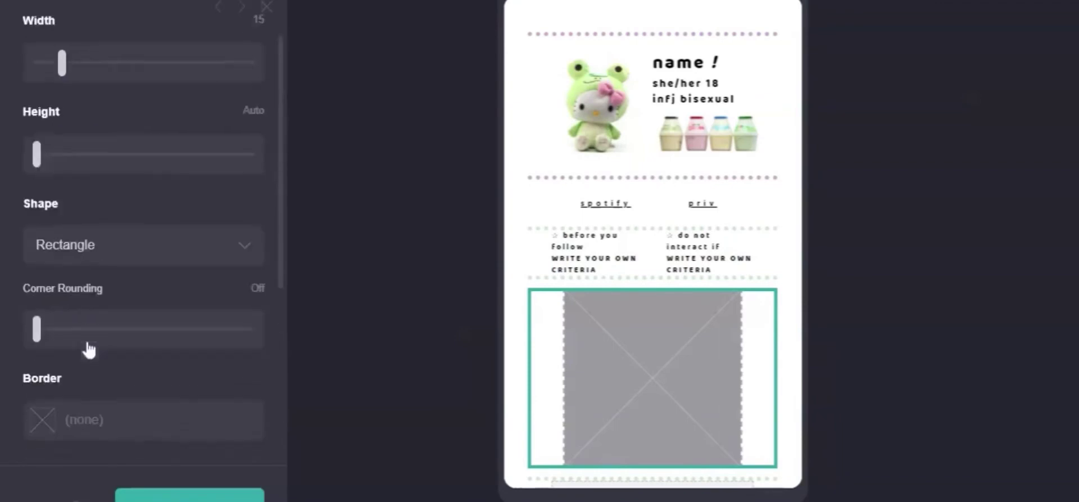
pyautogui.scroll(6, 86, 351)
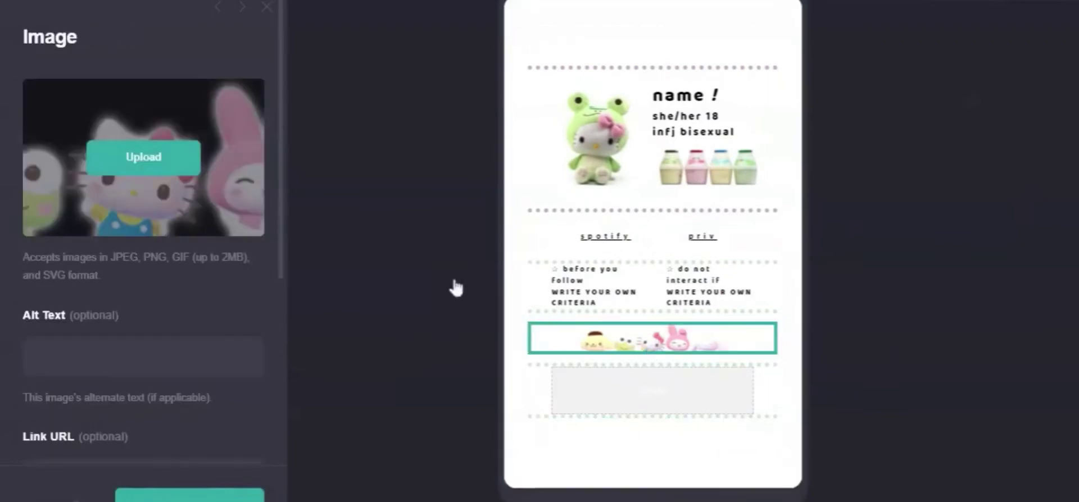
pyautogui.scroll(-6, 100, 264)
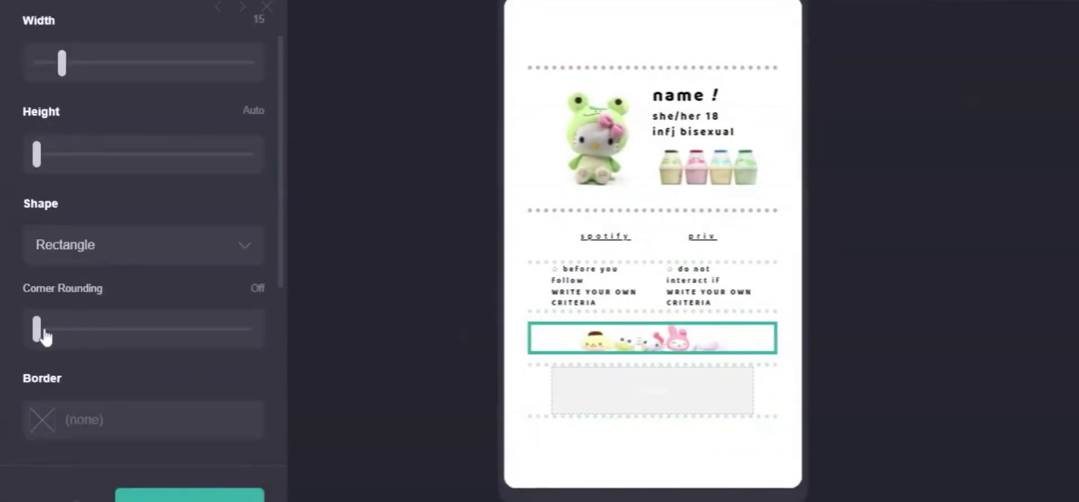
pyautogui.scroll(-4, 45, 337)
pyautogui.scroll(4, 79, 335)
# Delete the empty container below the character image and add a container there again.
pyautogui.click(781, 354)
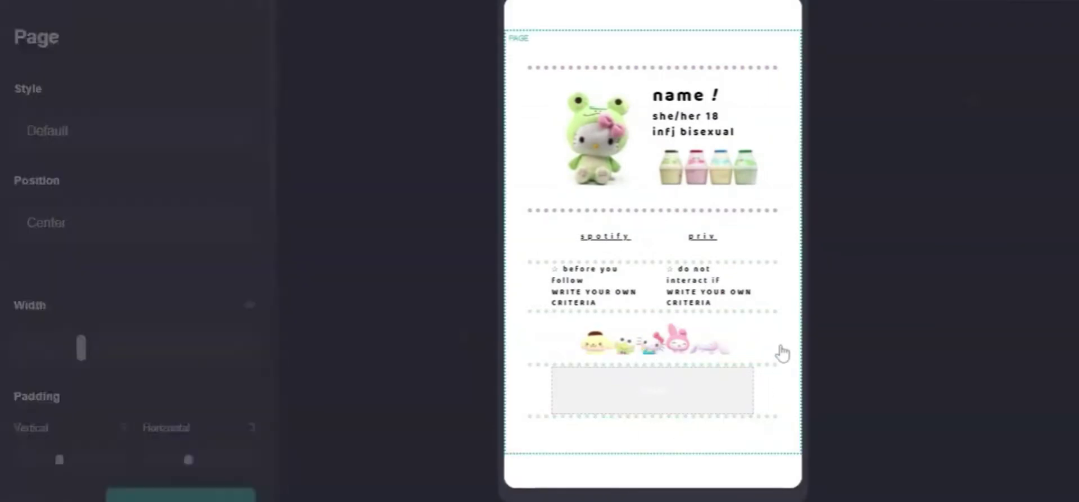
pyautogui.click(768, 349)
pyautogui.click(765, 368)
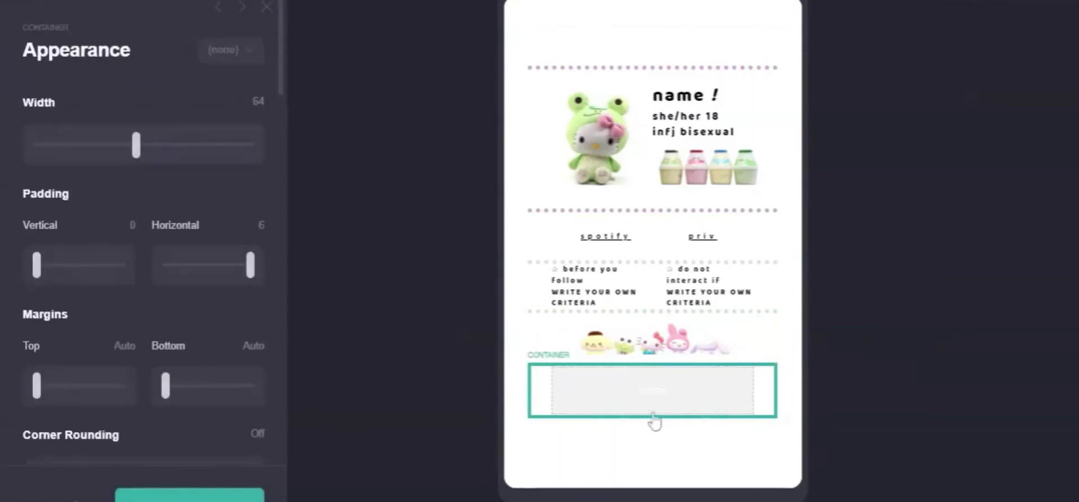
pyautogui.click(76, 495)
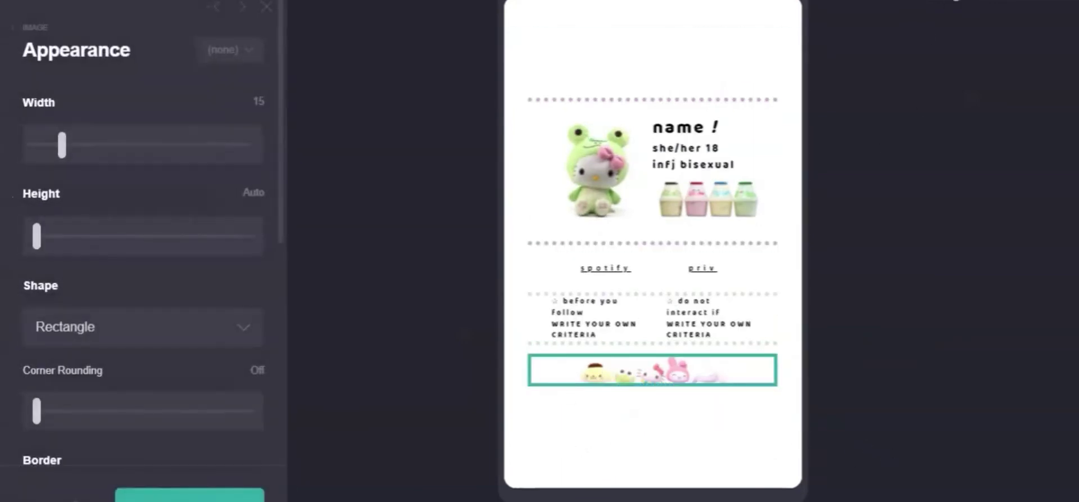
pyautogui.click(950, 2)
pyautogui.click(768, 342)
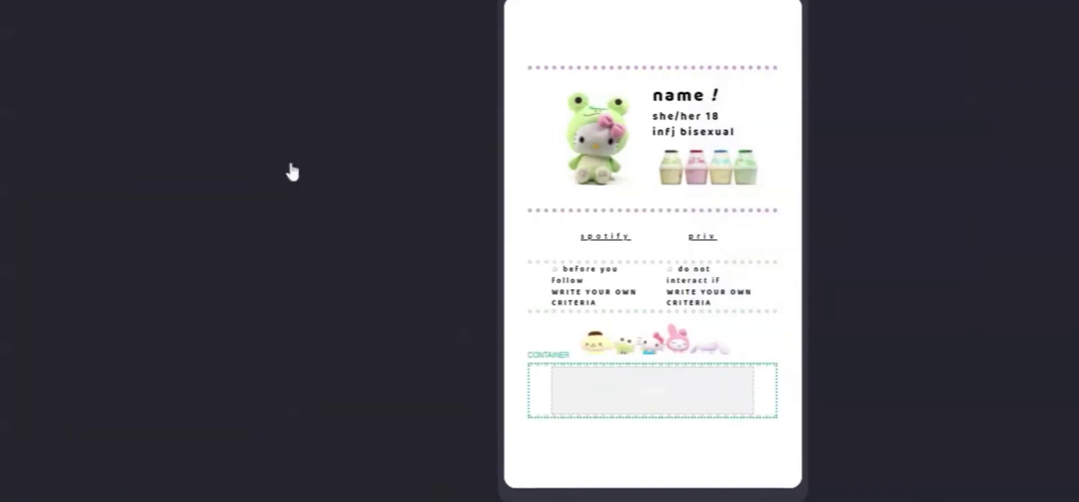
# Change the container's type to Columns and place the character image and a duplicate of it in the two columns.
pyautogui.click(217, 6)
pyautogui.click(122, 127)
pyautogui.click(79, 174)
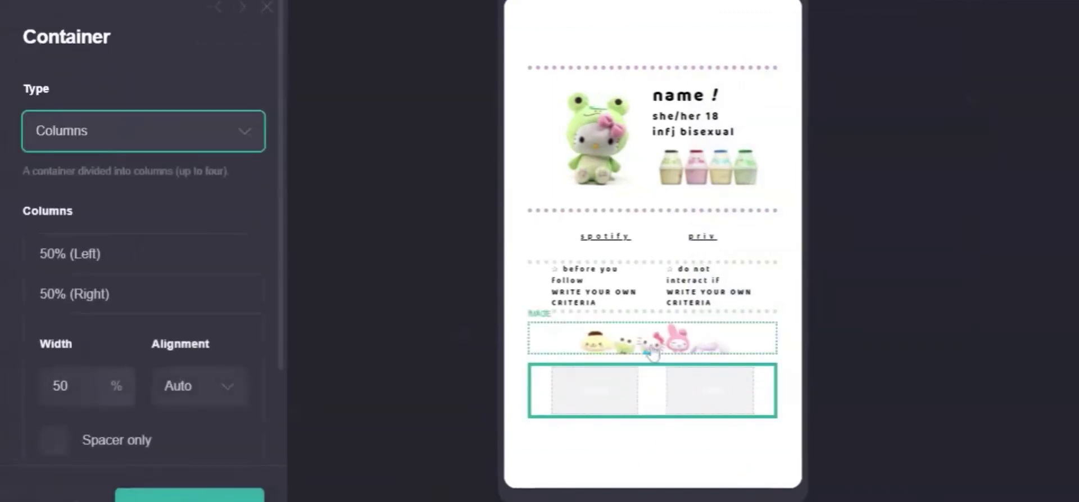
pyautogui.moveTo(651, 352); pyautogui.dragTo(696, 388)
pyautogui.click(597, 360)
pyautogui.click(33, 495)
pyautogui.click(650, 374)
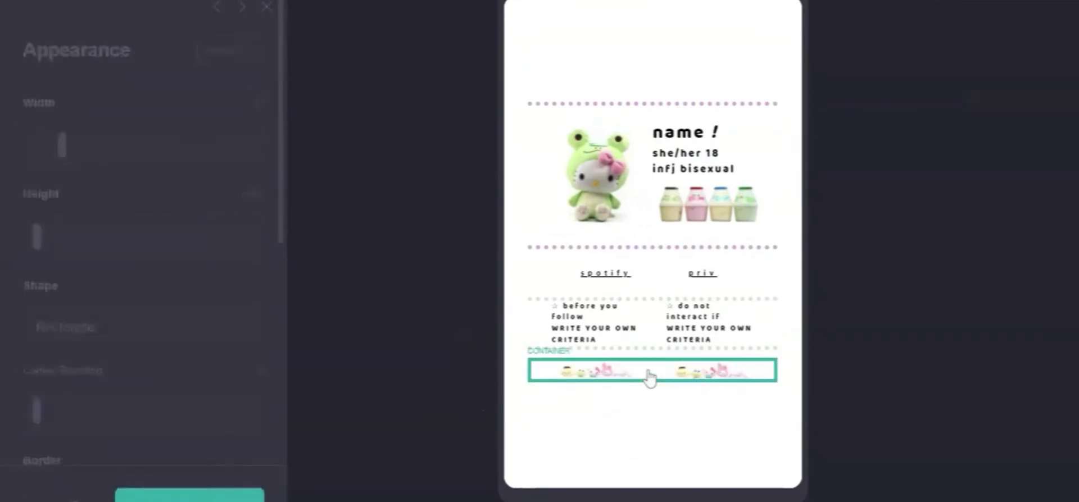
# Switch the first column image's mobile settings to Manual and set width 36.75 and height 1.75.
pyautogui.click(539, 376)
pyautogui.scroll(-10, 102, 236)
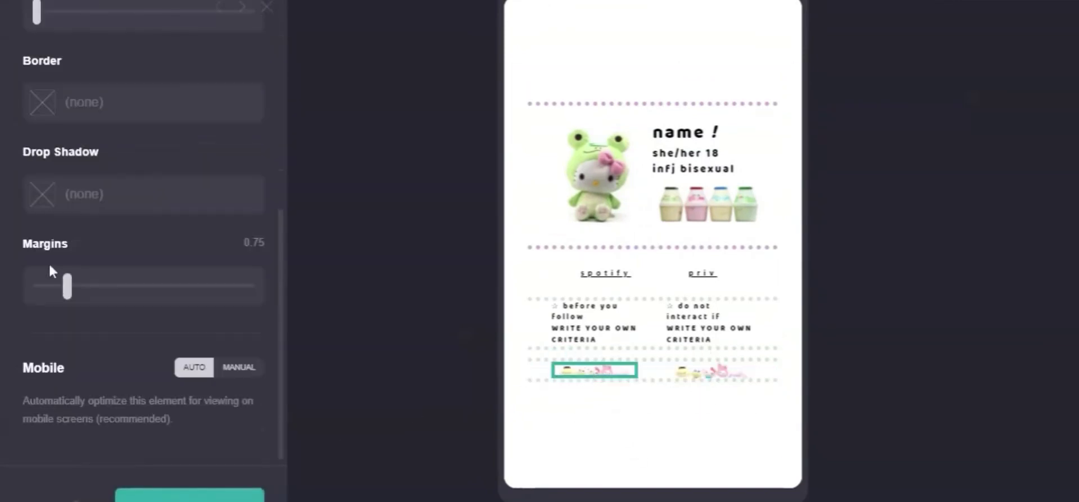
pyautogui.click(236, 368)
pyautogui.scroll(-5, 223, 372)
pyautogui.moveTo(37, 231); pyautogui.dragTo(114, 232)
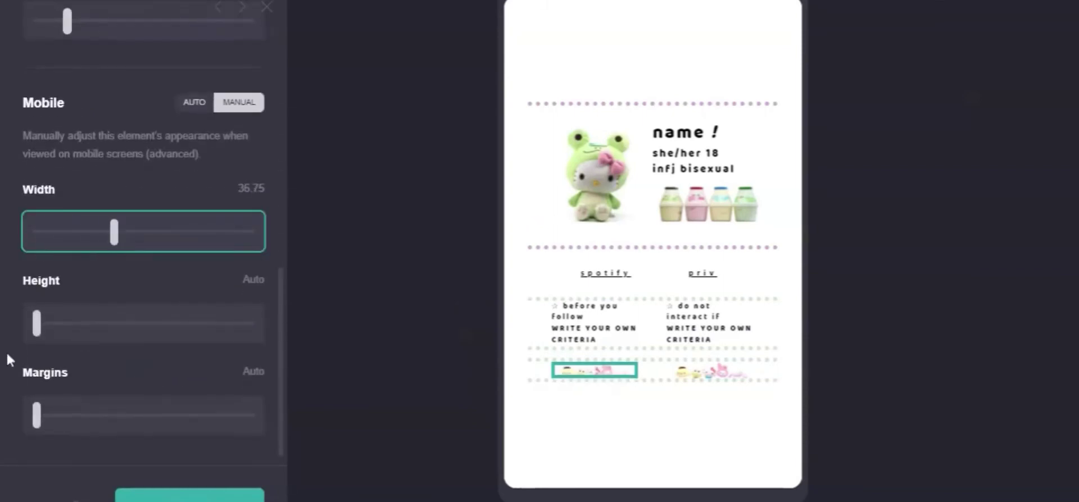
pyautogui.moveTo(36, 324)
pyautogui.mouseDown()
pyautogui.moveTo(134, 325)
pyautogui.moveTo(45, 324)
pyautogui.mouseUp()
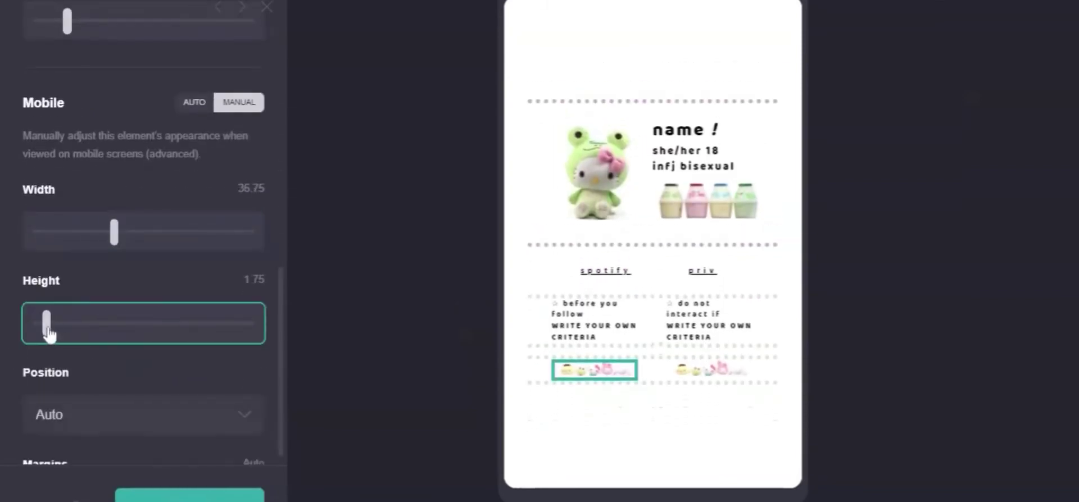
# Delete the two-column container holding the character images, choosing to preserve its contents.
pyautogui.click(654, 378)
pyautogui.press('Delete')
pyautogui.click(882, 158)
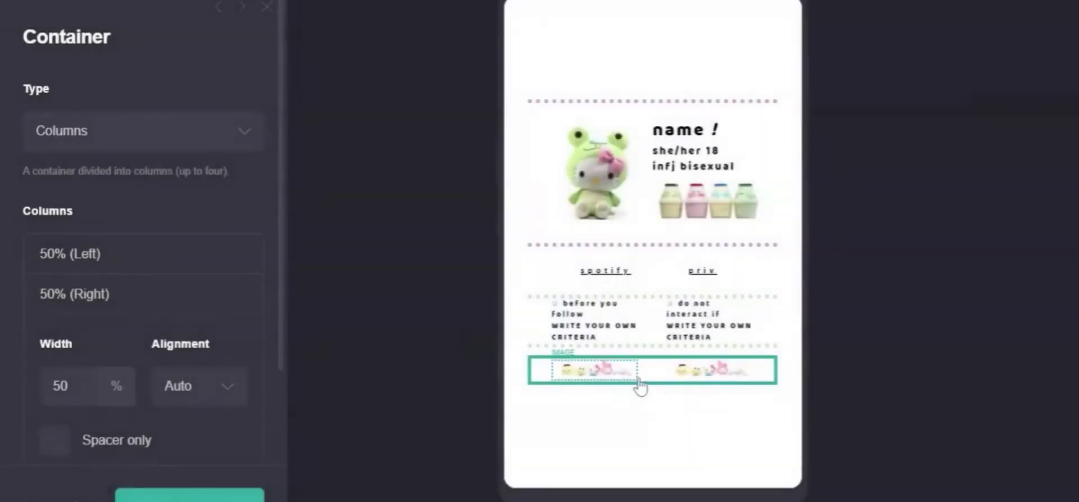
pyautogui.click(652, 380)
pyautogui.click(78, 497)
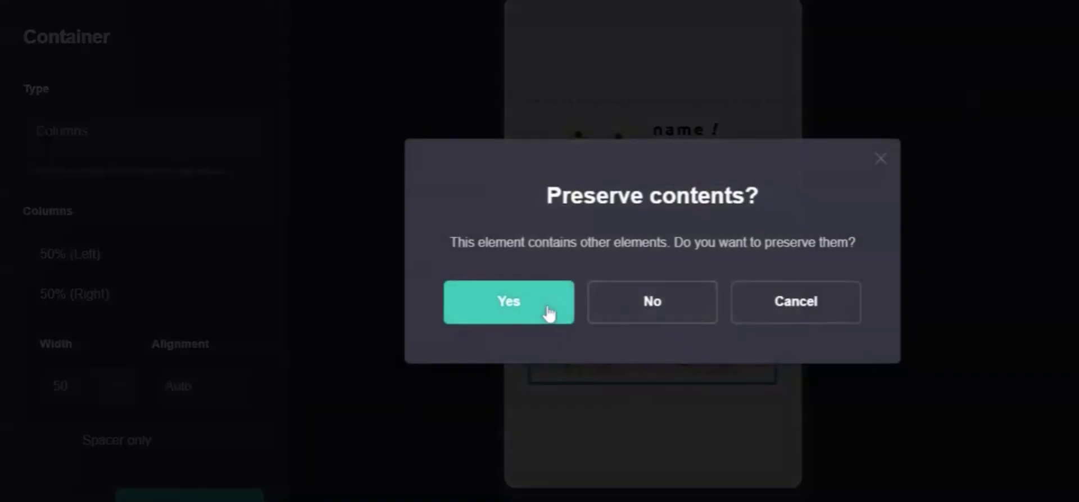
pyautogui.click(548, 313)
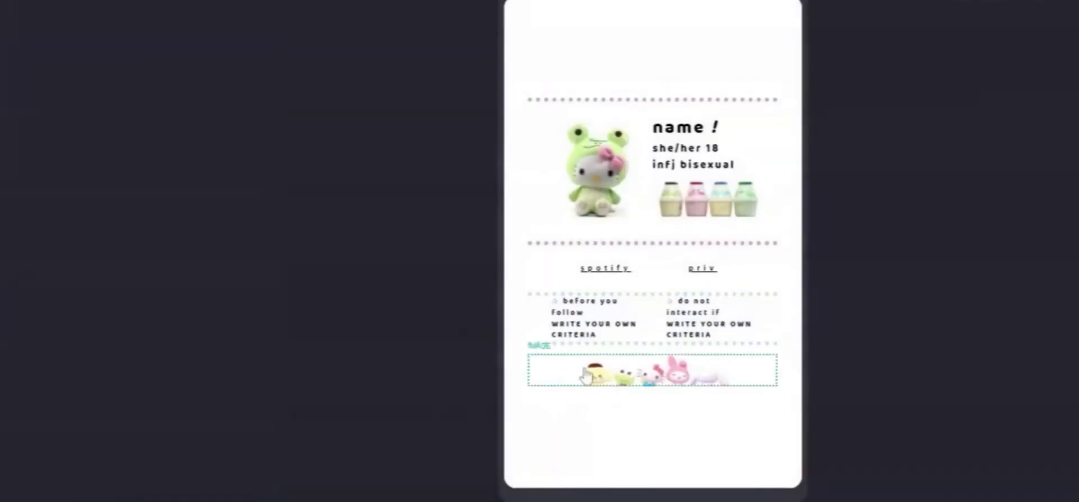
# Add a default container below the character image and insert a text element into it.
pyautogui.click(653, 438)
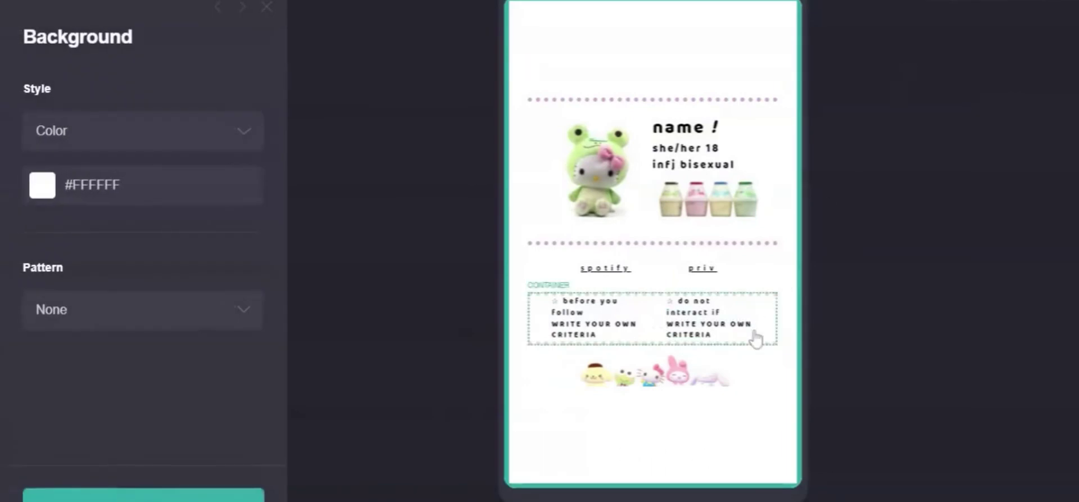
pyautogui.click(926, 6)
pyautogui.click(785, 354)
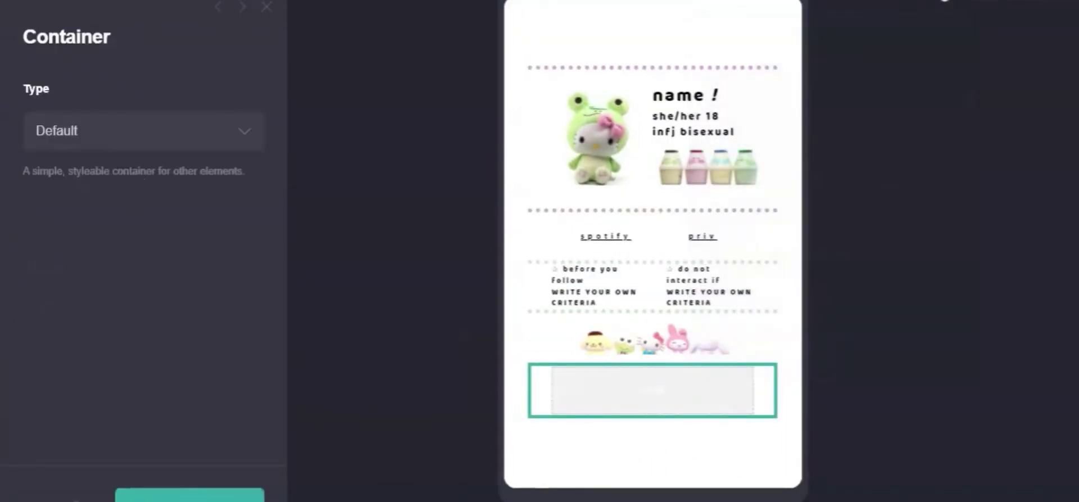
pyautogui.click(949, 4)
pyautogui.click(843, 33)
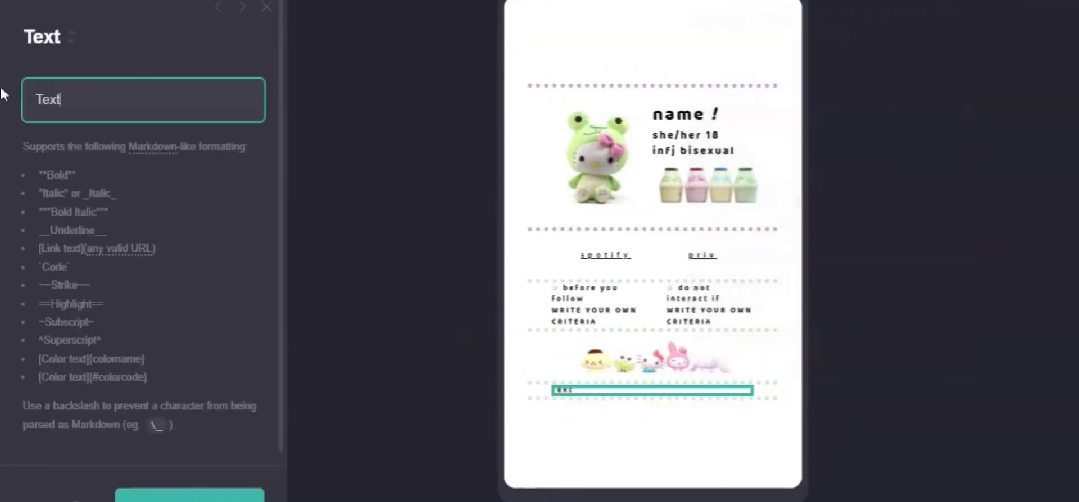
# Replace the placeholder text with "FAVORITE PEOPLE" framed by "<3" on both sides.
pyautogui.hotkey('ctrl', 'a')
pyautogui.write('fa')
pyautogui.press('BackSpace')
pyautogui.press('BackSpace')
pyautogui.write('FAVORITE PEOPLE ?')
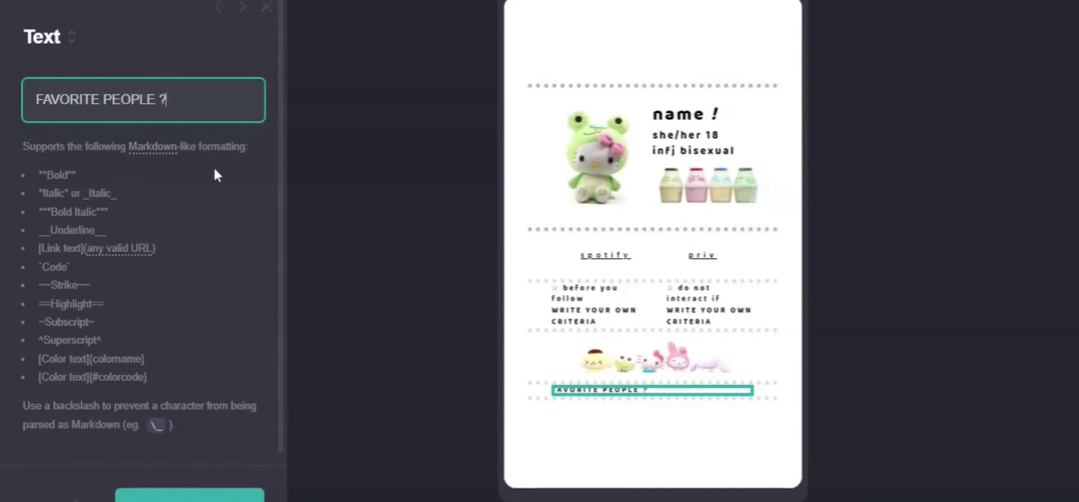
pyautogui.press('BackSpace')
pyautogui.write('<3')
pyautogui.click(36, 99)
pyautogui.write('<3')
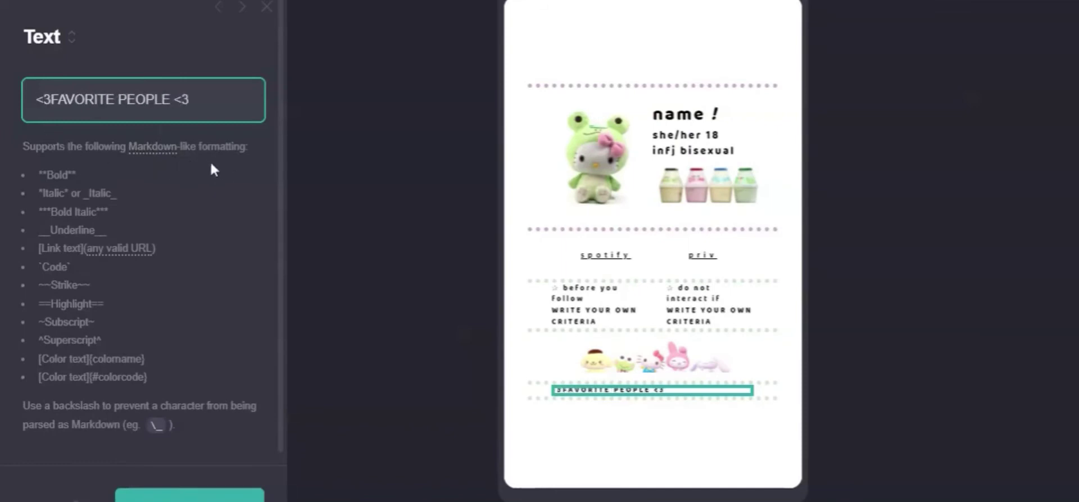
# Center the "FAVORITE PEOPLE" heading and add a second text element beneath it.
pyautogui.click(242, 7)
pyautogui.scroll(-5, 113, 277)
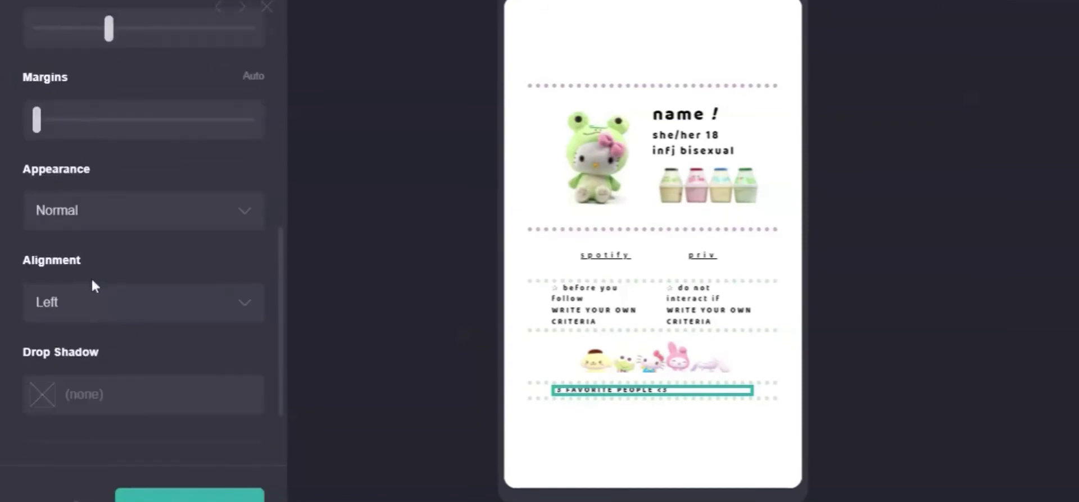
pyautogui.click(662, 436)
pyautogui.click(752, 399)
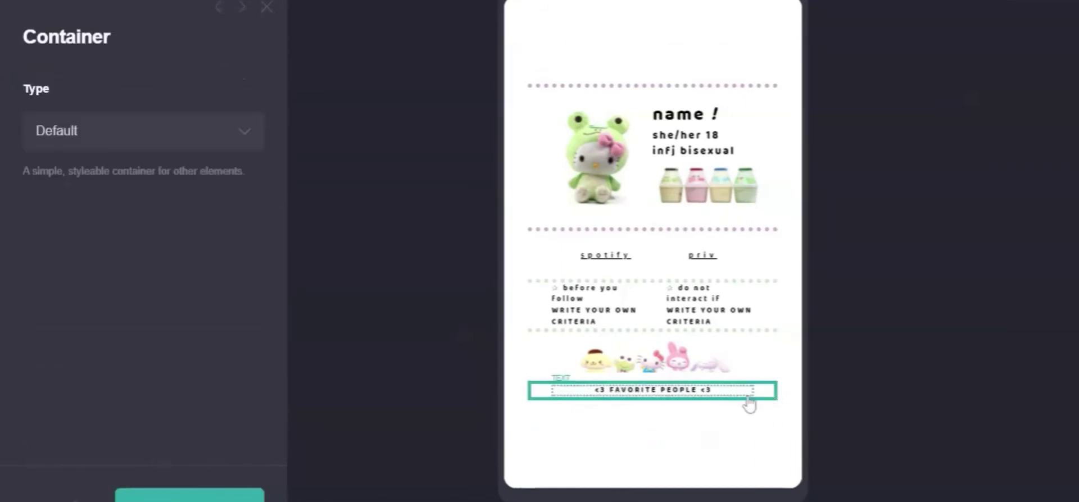
pyautogui.click(829, 1)
pyautogui.click(742, 33)
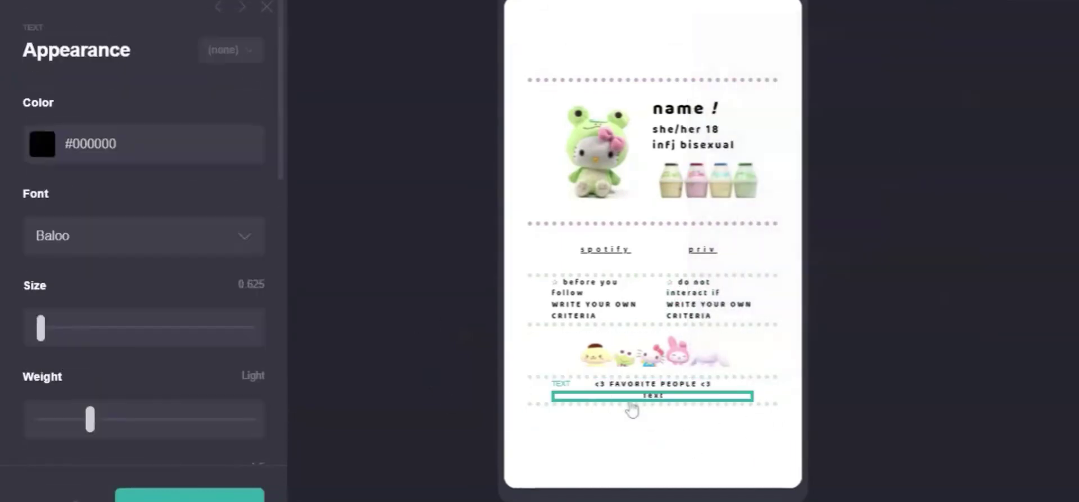
# Set the "FAVORITE PEOPLE" heading's size to 1.125 and wrap its text in "==" highlight markup.
pyautogui.click(625, 387)
pyautogui.moveTo(36, 329); pyautogui.dragTo(59, 333)
pyautogui.click(218, 7)
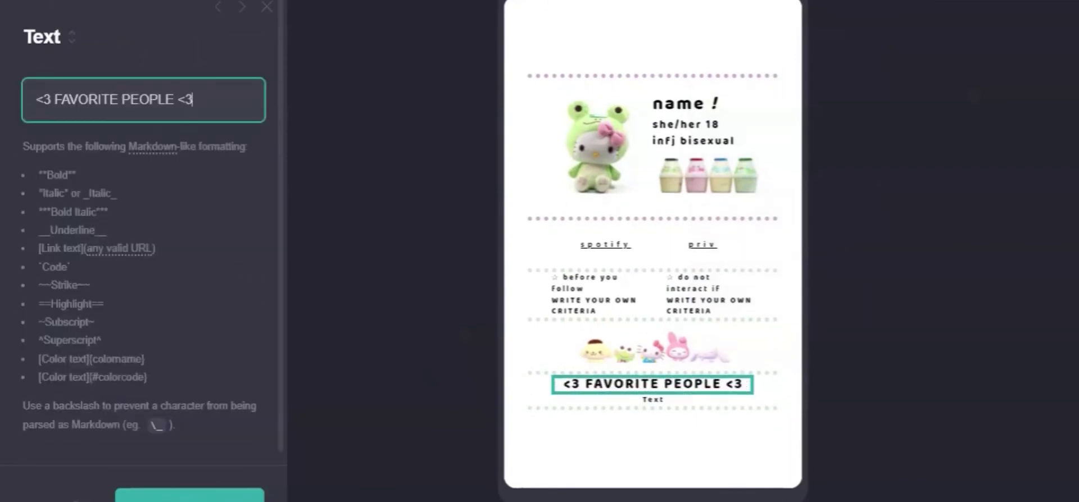
pyautogui.write('==')
pyautogui.press('Home')
pyautogui.write('==')
pyautogui.click(109, 29)
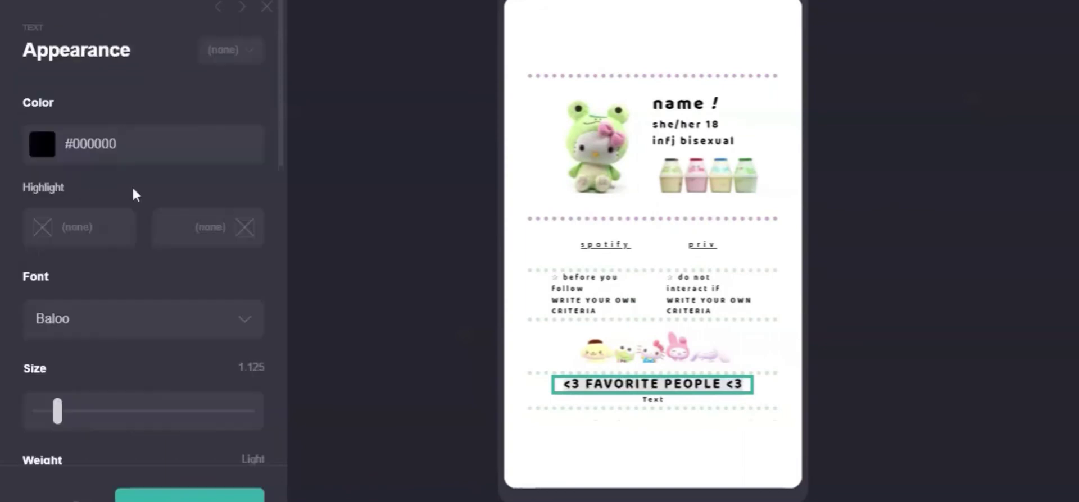
# Try #FFFFB5 as the heading's text color and return the color to #000000.
pyautogui.click(90, 144)
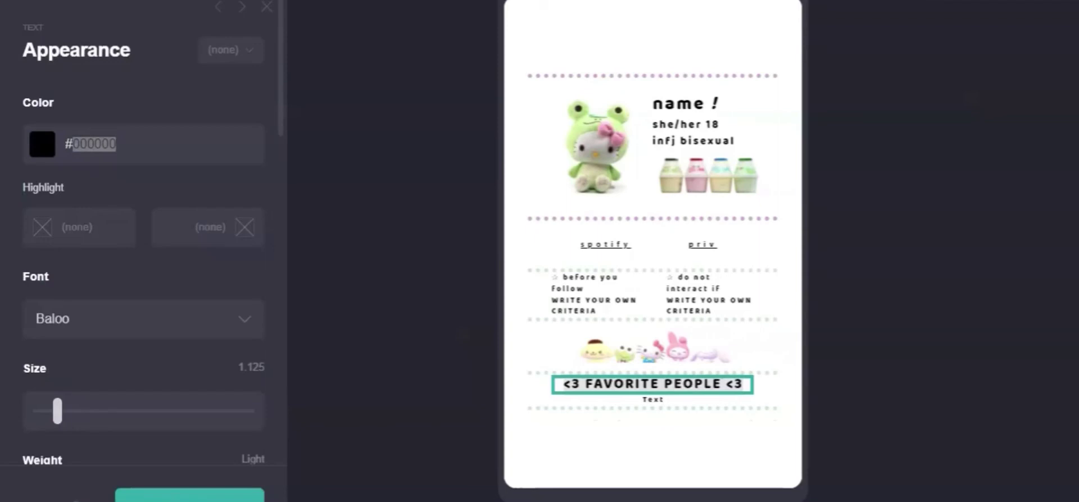
pyautogui.click(47, 127)
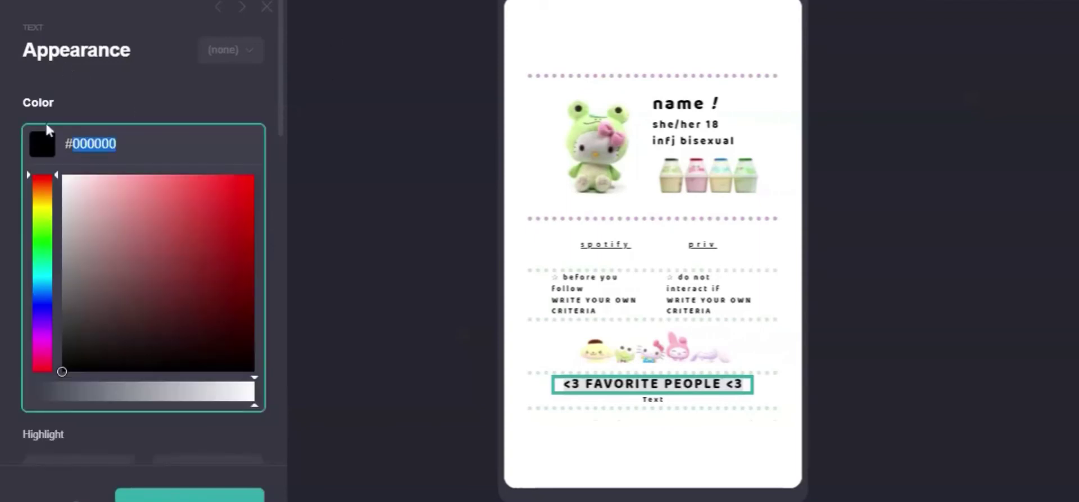
pyautogui.write('F')
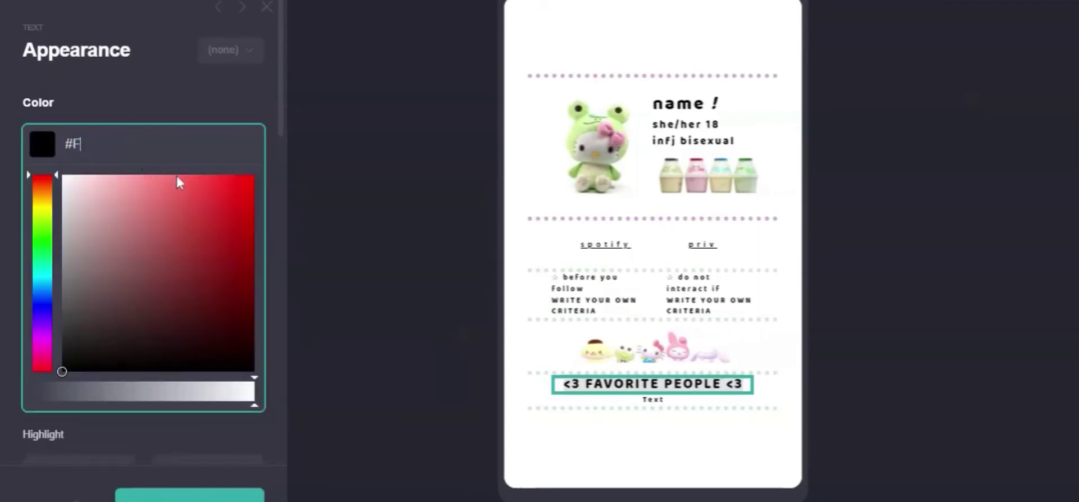
pyautogui.write('FFFB5')
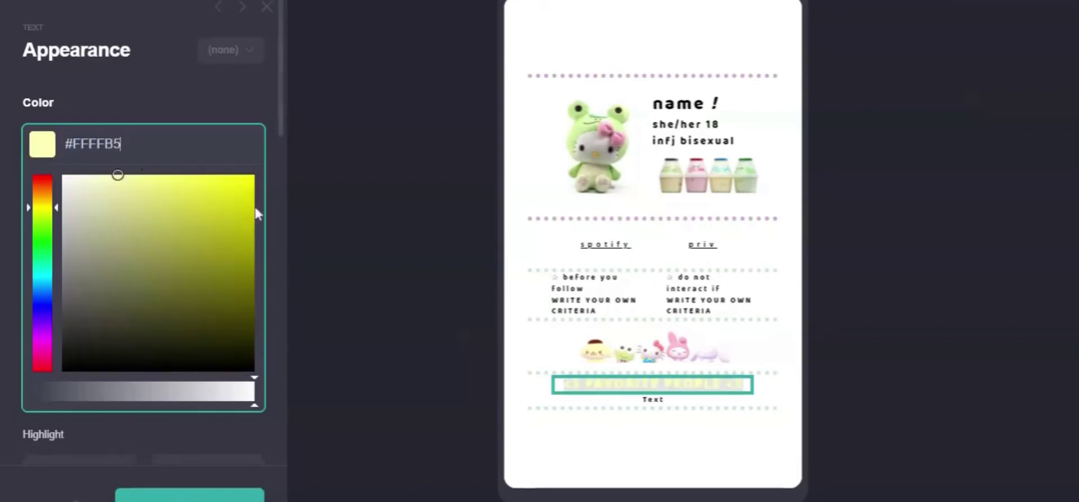
pyautogui.hotkey('shift', 'Left')
pyautogui.hotkey('shift', 'Left')
pyautogui.hotkey('shift', 'Left')
pyautogui.hotkey('shift', 'Left')
pyautogui.hotkey('shift', 'Left')
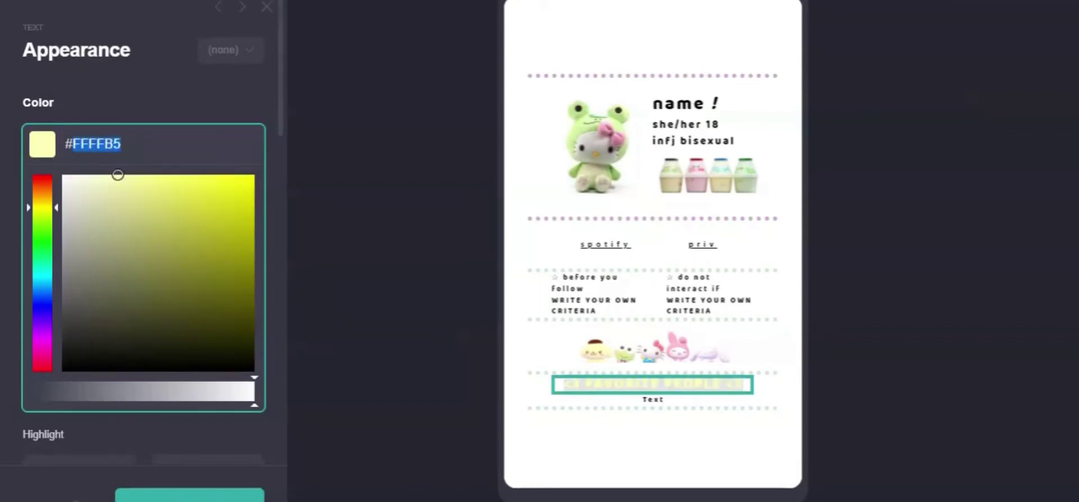
pyautogui.press('Return')
pyautogui.click(43, 144)
pyautogui.moveTo(121, 225); pyautogui.dragTo(337, 400)
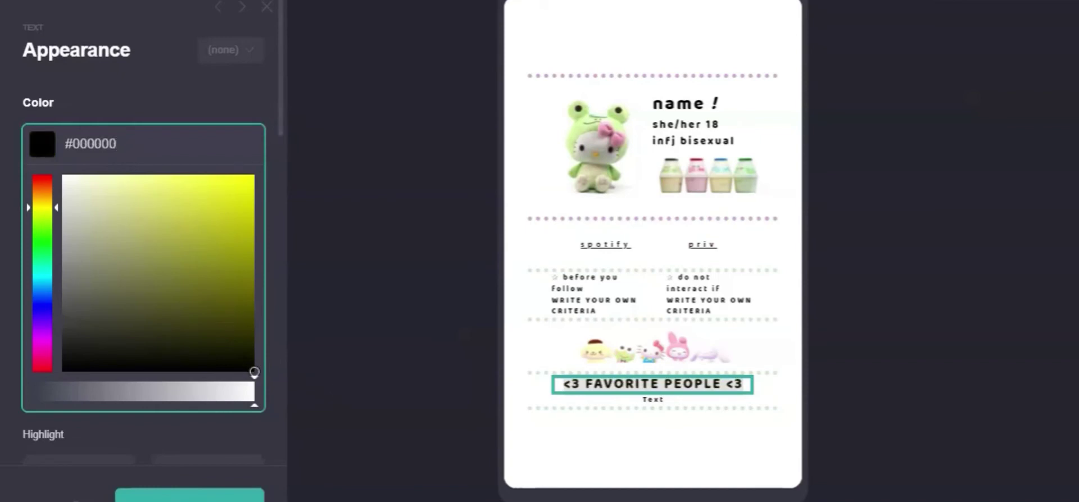
pyautogui.click(43, 144)
# Set the first highlight color of the "FAVORITE PEOPLE" heading to #FFFFB5.
pyautogui.click(42, 227)
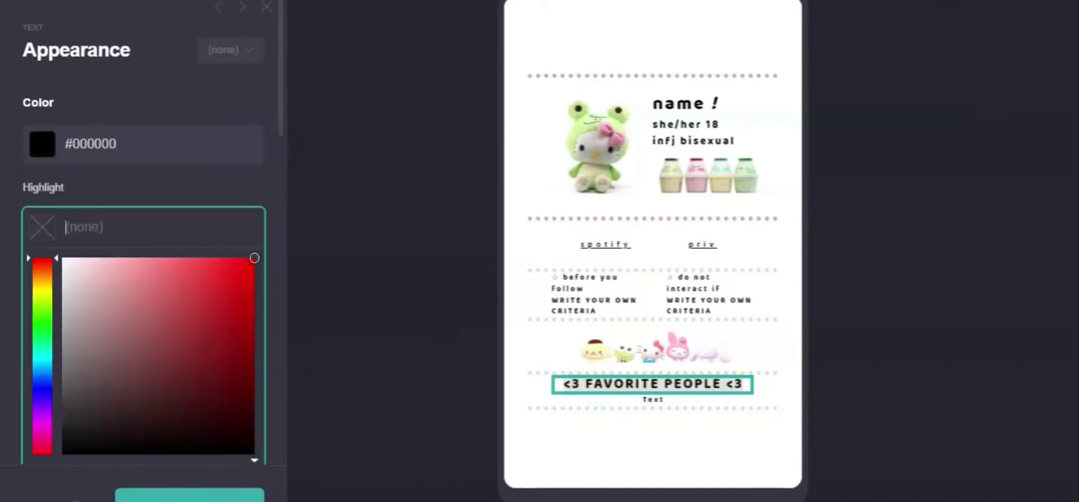
pyautogui.write('FFFFB5')
pyautogui.write('&')
pyautogui.press('BackSpace')
pyautogui.click(72, 144)
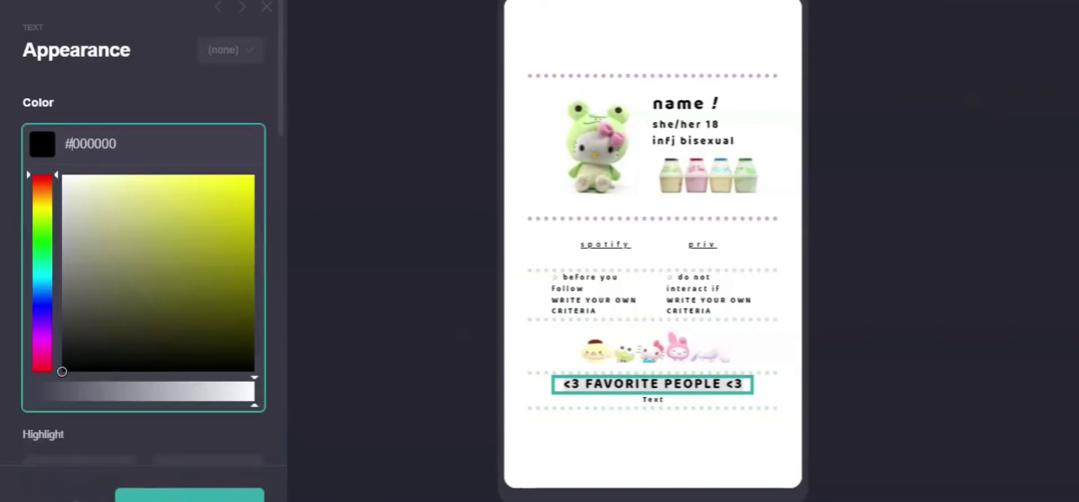
pyautogui.click(125, 106)
pyautogui.click(79, 226)
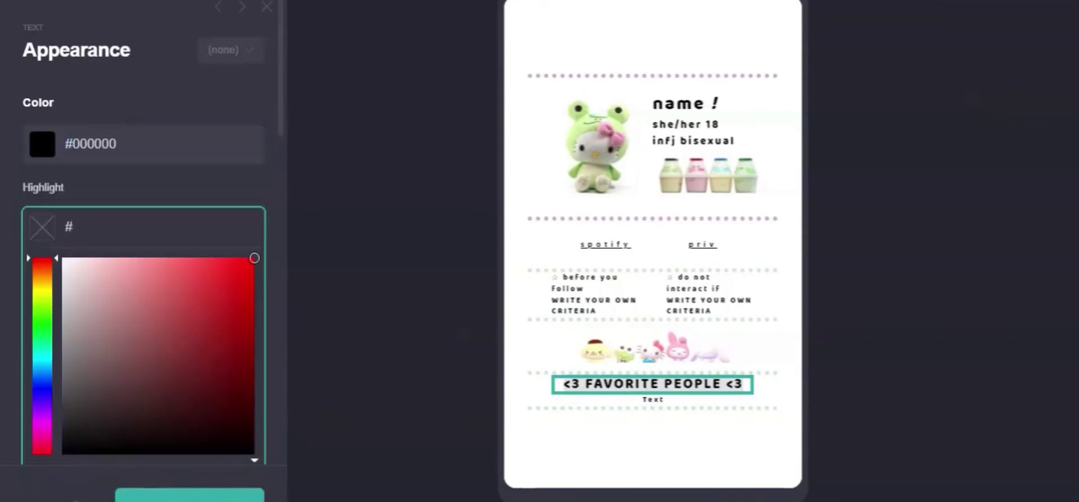
pyautogui.write('FFFFB5')
pyautogui.click(225, 193)
pyautogui.click(125, 145)
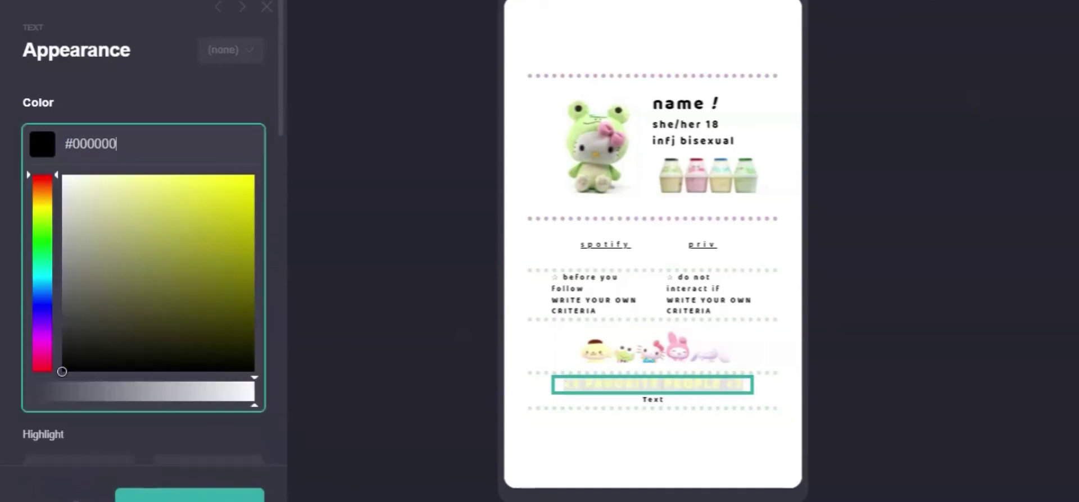
pyautogui.moveTo(145, 244); pyautogui.dragTo(313, 392)
pyautogui.moveTo(255, 372)
pyautogui.mouseDown()
pyautogui.moveTo(243, 362)
pyautogui.moveTo(255, 372)
pyautogui.mouseUp()
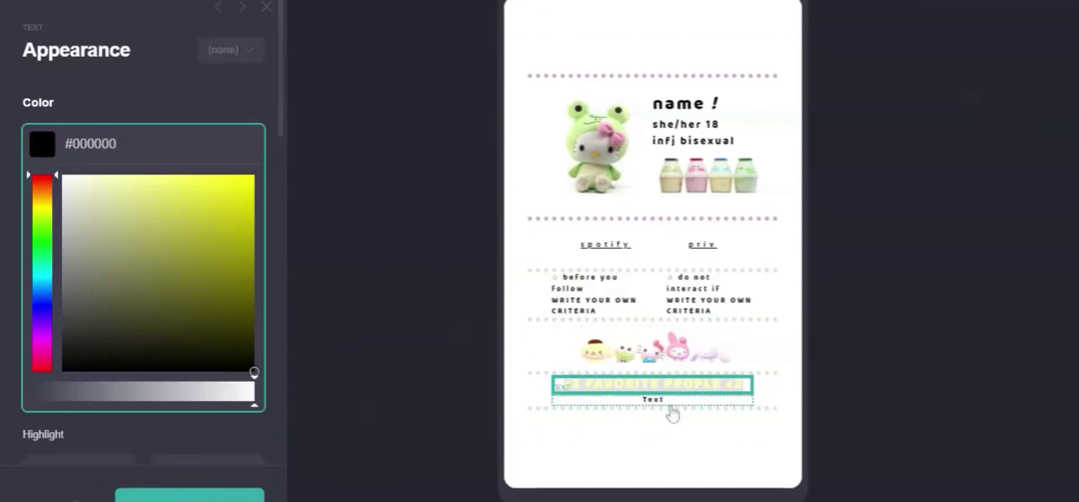
pyautogui.click(668, 409)
pyautogui.click(644, 388)
pyautogui.click(205, 227)
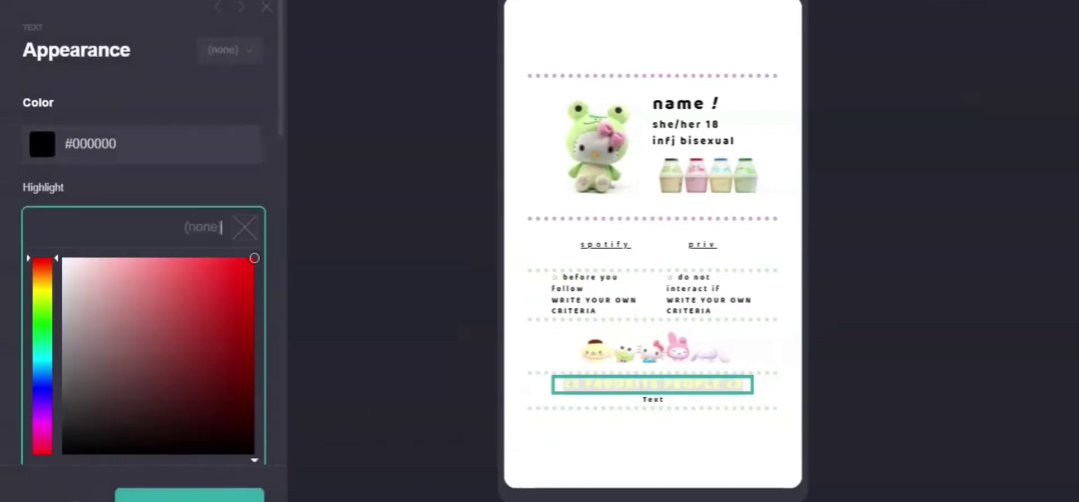
pyautogui.click(211, 207)
pyautogui.click(118, 225)
pyautogui.click(161, 200)
pyautogui.click(90, 143)
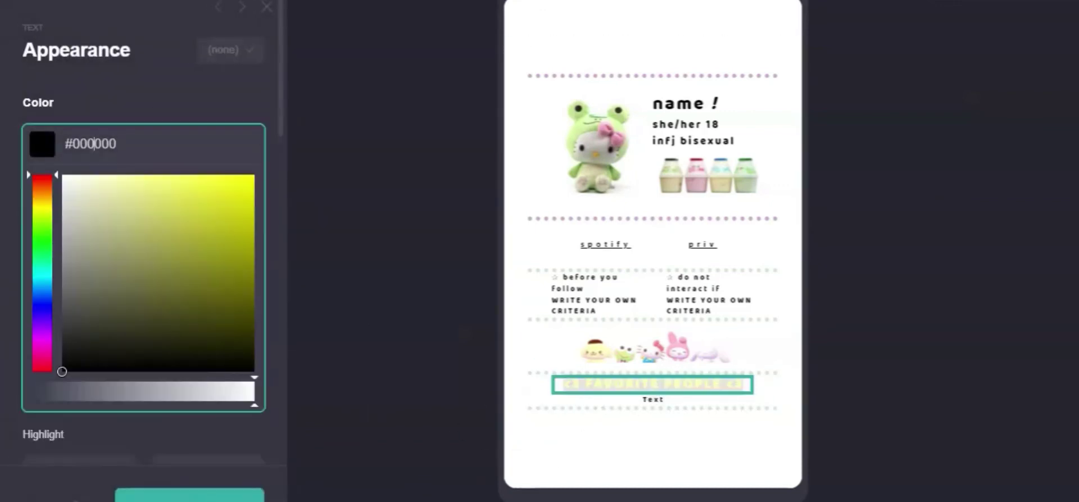
pyautogui.click(137, 312)
pyautogui.moveTo(137, 313); pyautogui.dragTo(284, 379)
pyautogui.scroll(-10, 281, 375)
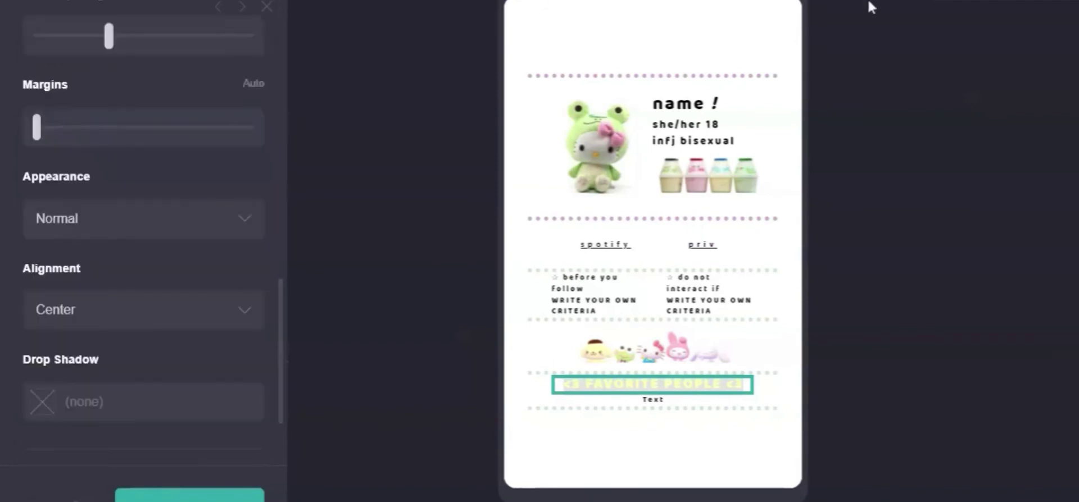
# Undo the last color changes to the "FAVORITE PEOPLE" heading.
pyautogui.hotkey('ctrl', 'z')
pyautogui.hotkey('ctrl', 'z')
pyautogui.click(752, 465)
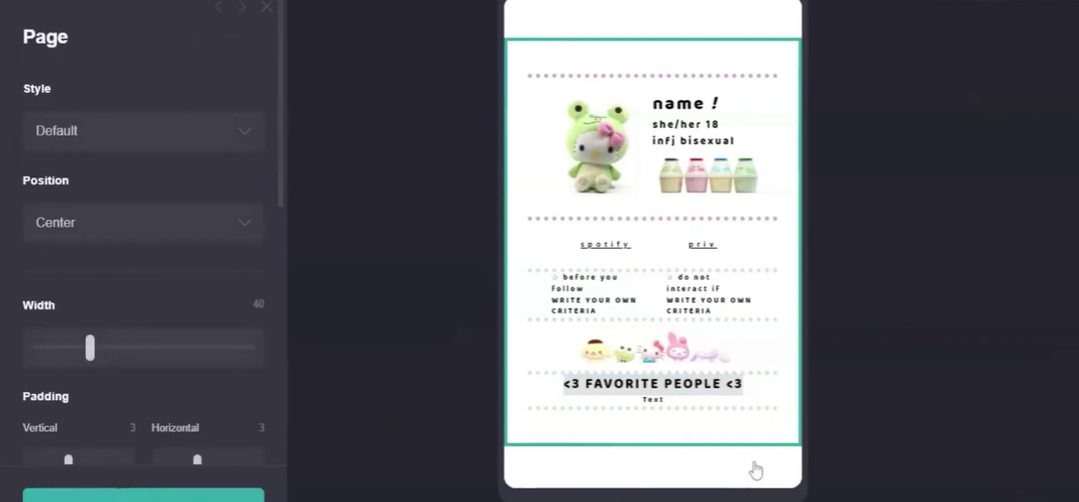
# Remove the "==" highlight markup from the "FAVORITE PEOPLE" heading and slightly reduce its text size.
pyautogui.click(674, 388)
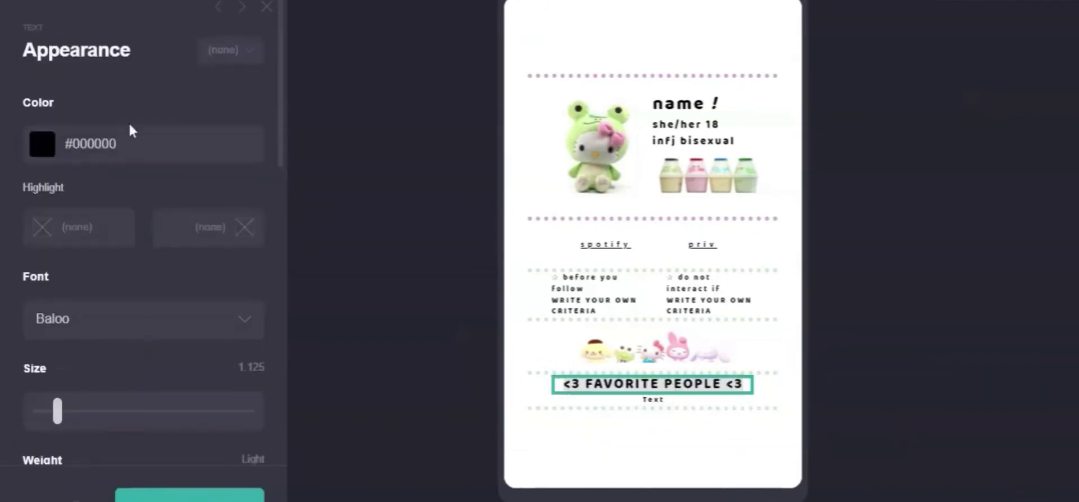
pyautogui.click(46, 5)
pyautogui.click(224, 100)
pyautogui.moveTo(224, 100); pyautogui.dragTo(207, 100)
pyautogui.press('BackSpace')
pyautogui.moveTo(52, 100); pyautogui.dragTo(20, 104)
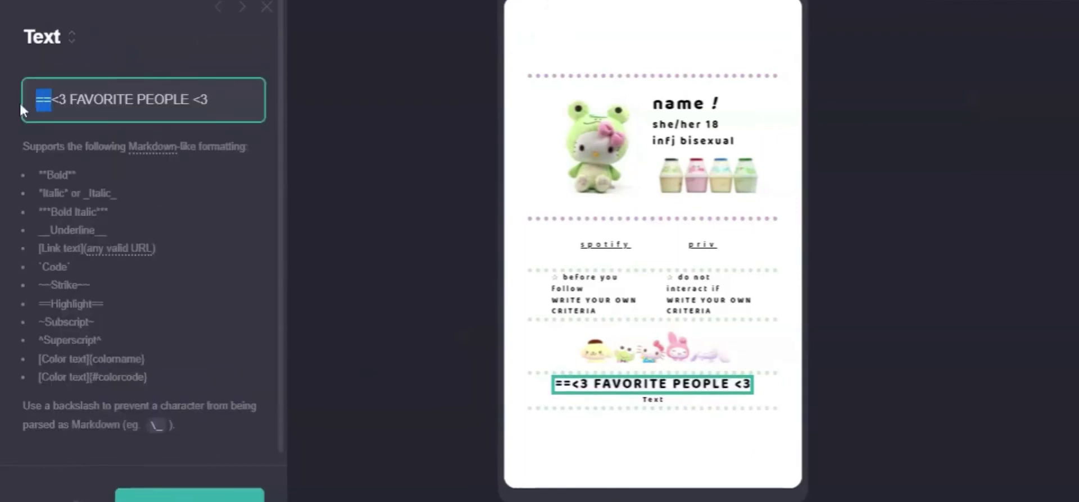
pyautogui.press('BackSpace')
pyautogui.scroll(-3, 217, 229)
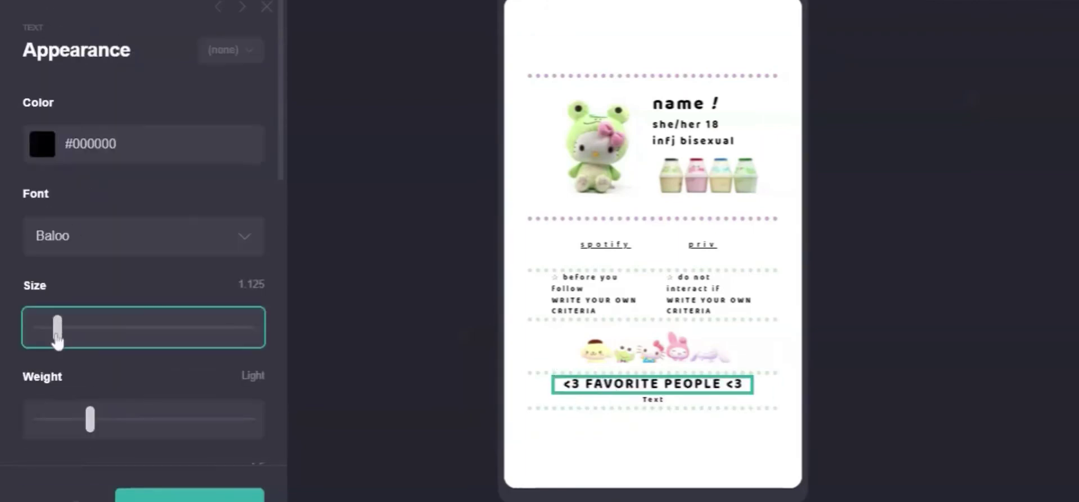
pyautogui.moveTo(58, 338); pyautogui.dragTo(49, 337)
# Replace the text beneath the "FAVORITE PEOPLE" heading with "write your fav moots, artists, musicians, actors here :)".
pyautogui.click(649, 401)
pyautogui.click(46, 5)
pyautogui.click(61, 99)
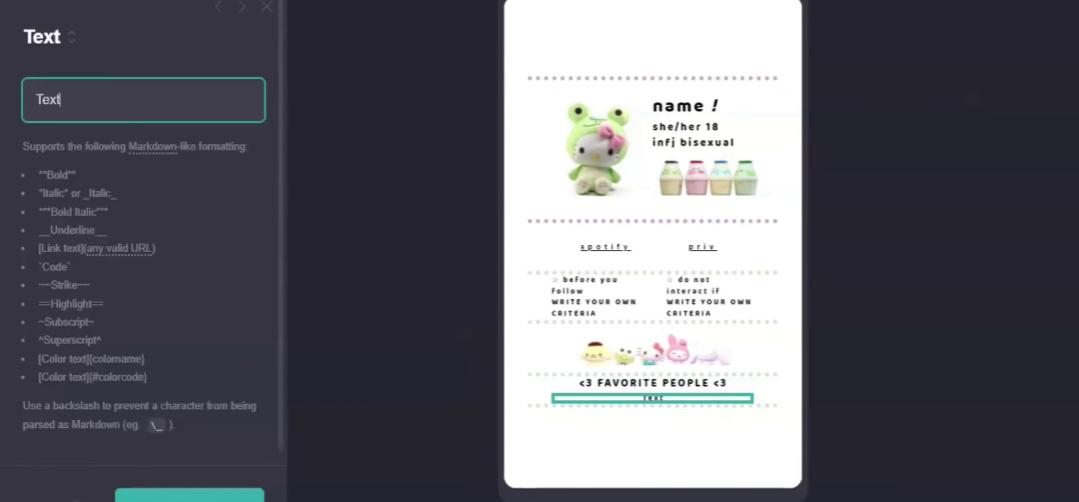
pyautogui.moveTo(61, 99); pyautogui.dragTo(18, 99)
pyautogui.write('Wri')
pyautogui.press('BackSpace')
pyautogui.press('BackSpace')
pyautogui.press('BackSpace')
pyautogui.write('write your fav ')
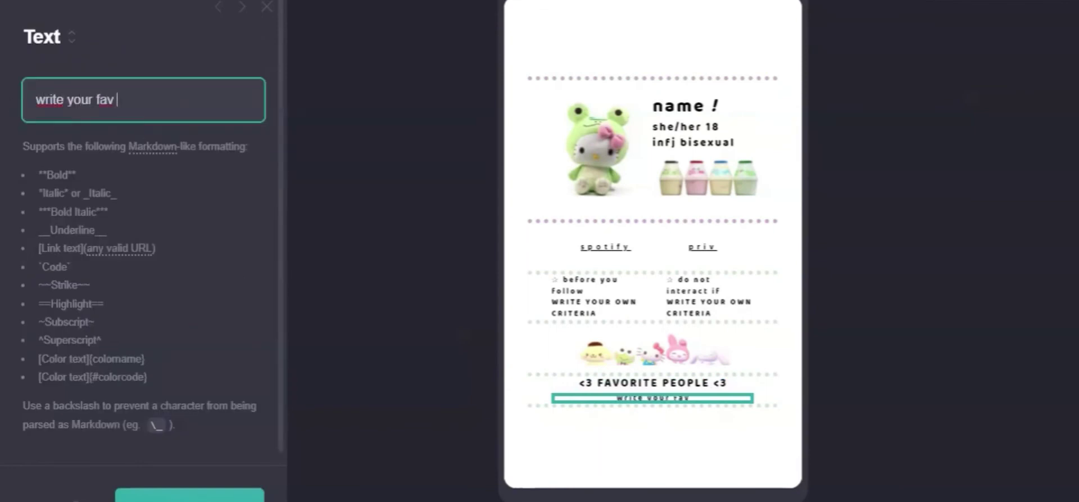
pyautogui.write('moots, artists,')
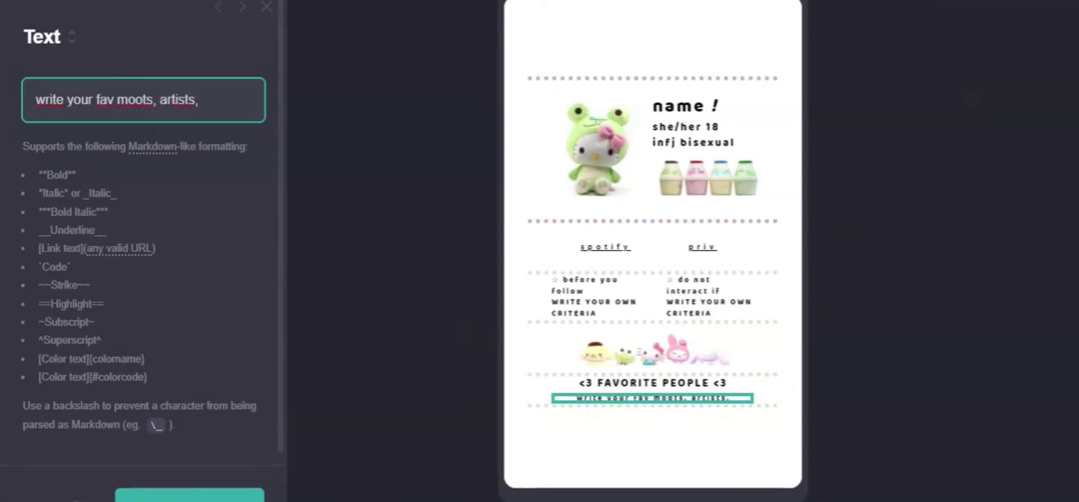
pyautogui.write(' musicians,')
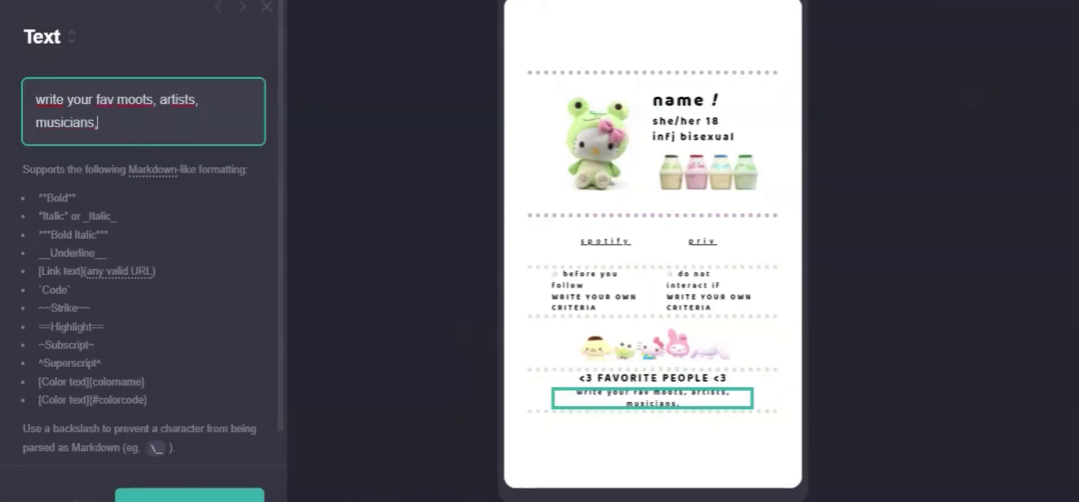
pyautogui.write(' actors here ')
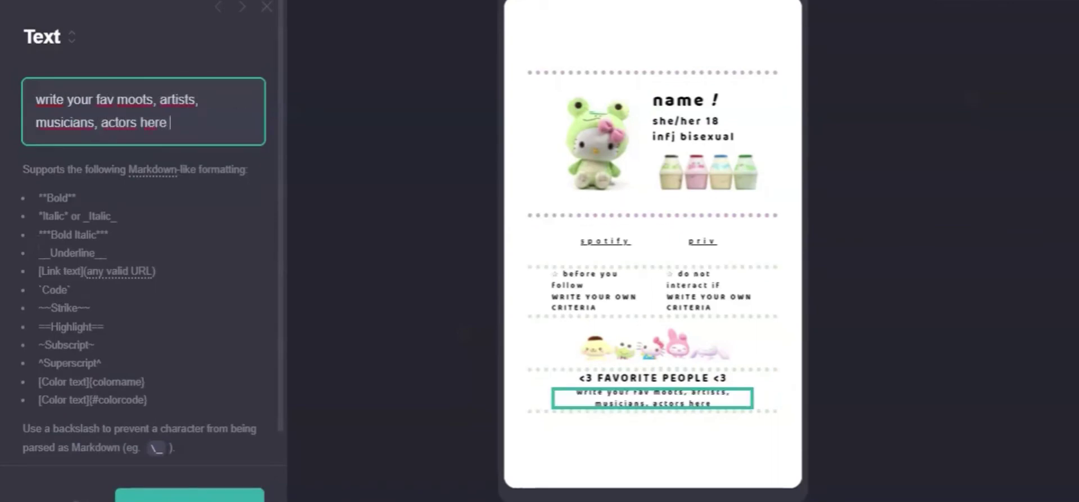
pyautogui.write(':)')
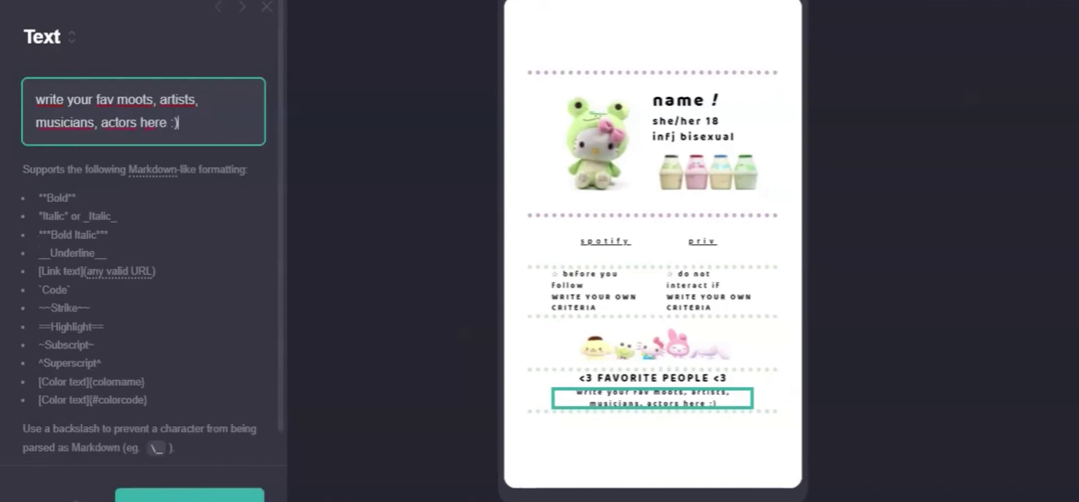
# Try #FFFFB5 as the dotted border color of the "FAVORITE PEOPLE" container.
pyautogui.click(531, 452)
pyautogui.click(541, 387)
pyautogui.scroll(-5, 155, 227)
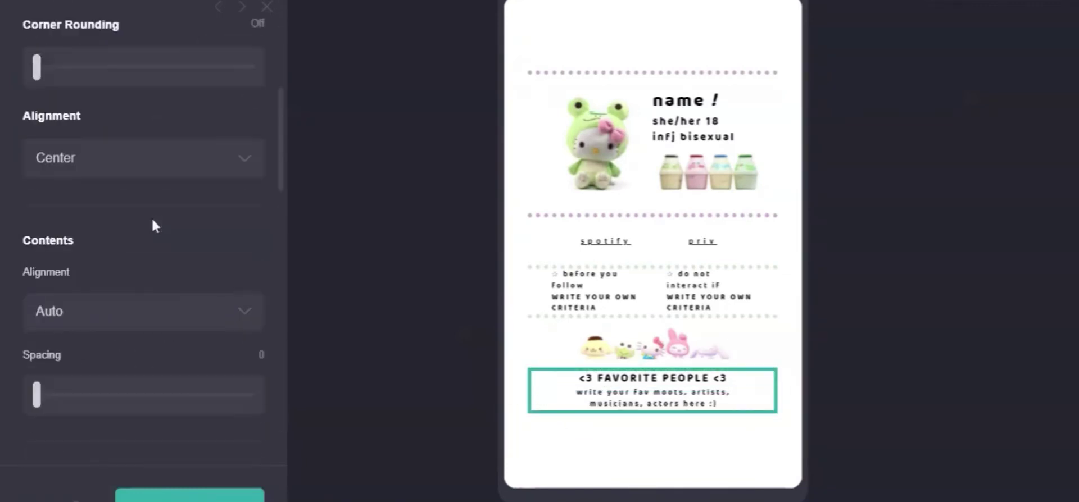
pyautogui.scroll(-5, 155, 227)
pyautogui.click(141, 157)
pyautogui.write('#FF')
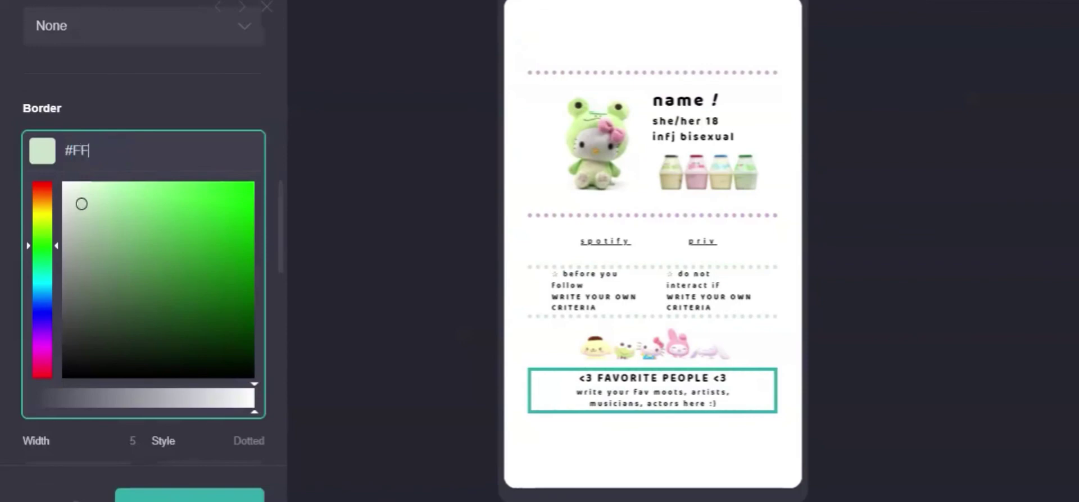
pyautogui.write('FFB5')
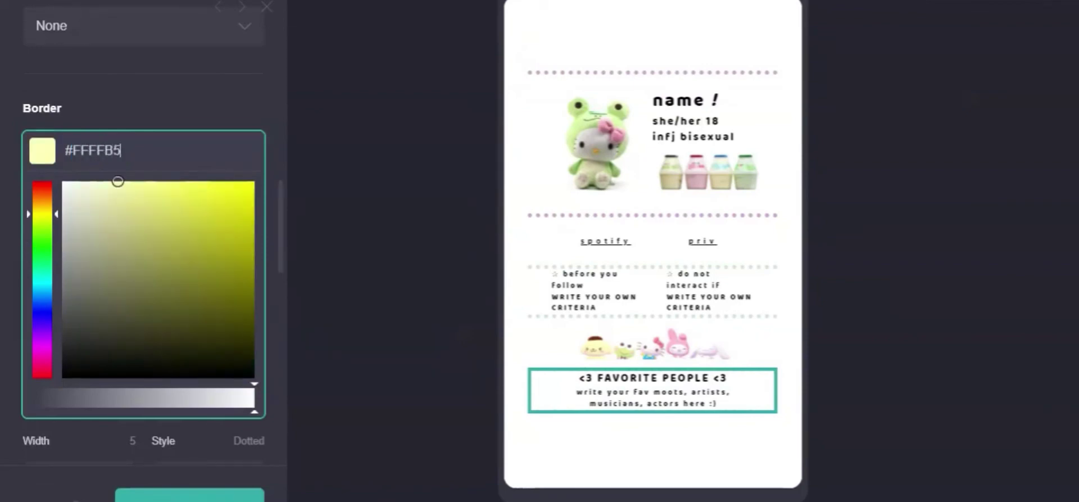
pyautogui.click(272, 329)
pyautogui.click(580, 473)
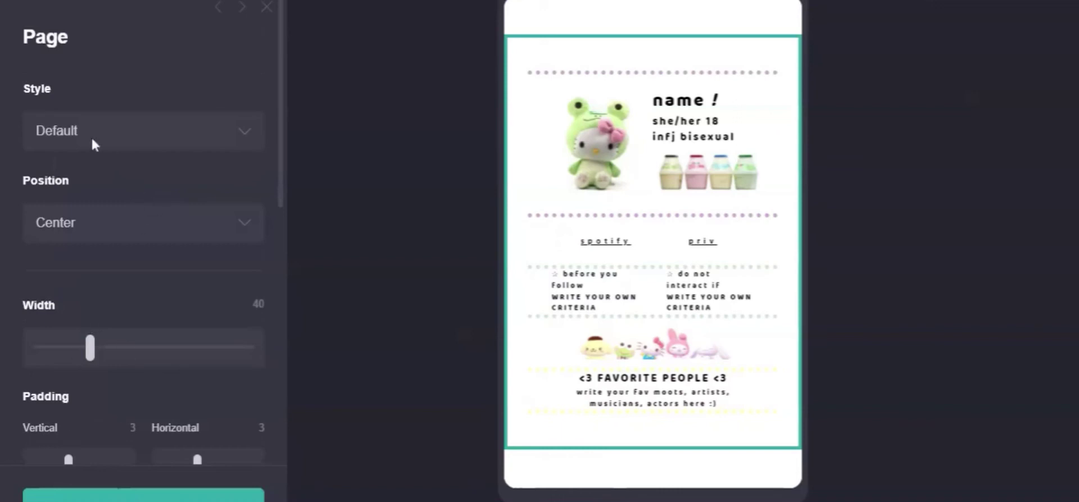
# Set the border color of the "FAVORITE PEOPLE" container to #FF968A.
pyautogui.scroll(-10, 115, 275)
pyautogui.scroll(10, 115, 272)
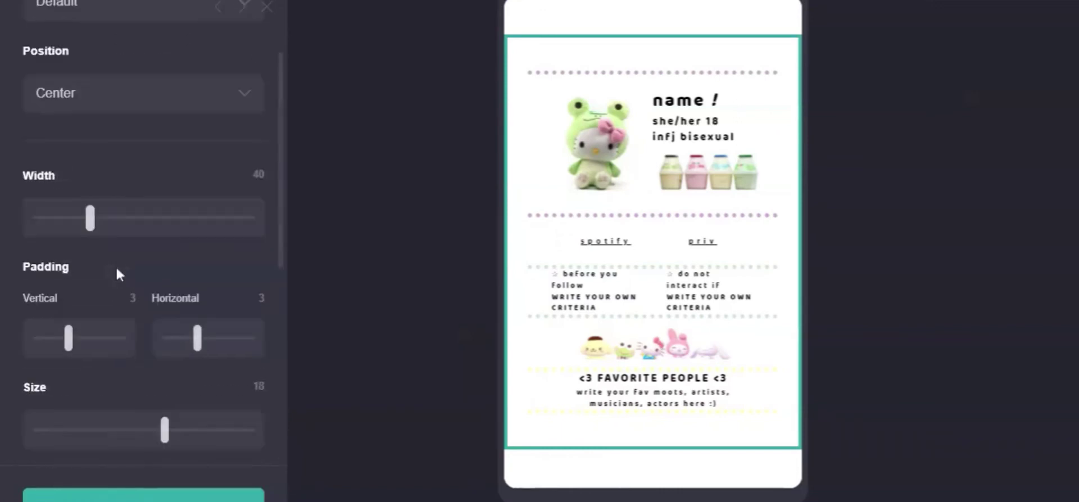
pyautogui.click(549, 403)
pyautogui.scroll(-8, 71, 185)
pyautogui.click(93, 68)
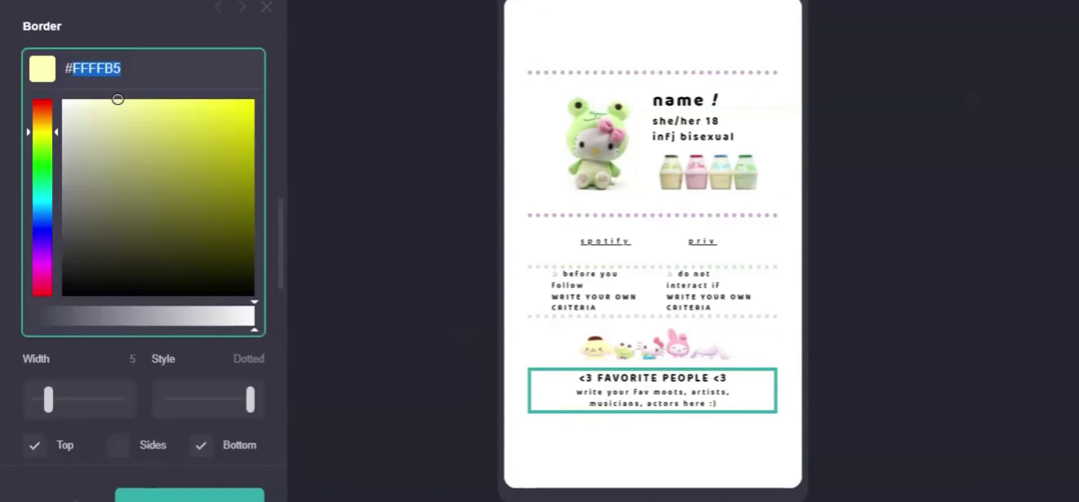
pyautogui.write('FF9')
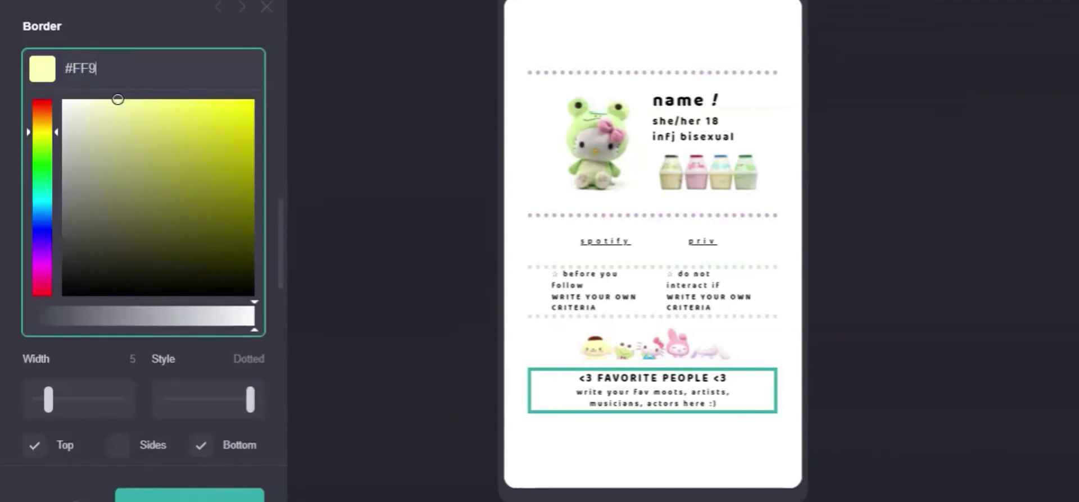
pyautogui.write('68A')
pyautogui.click(576, 447)
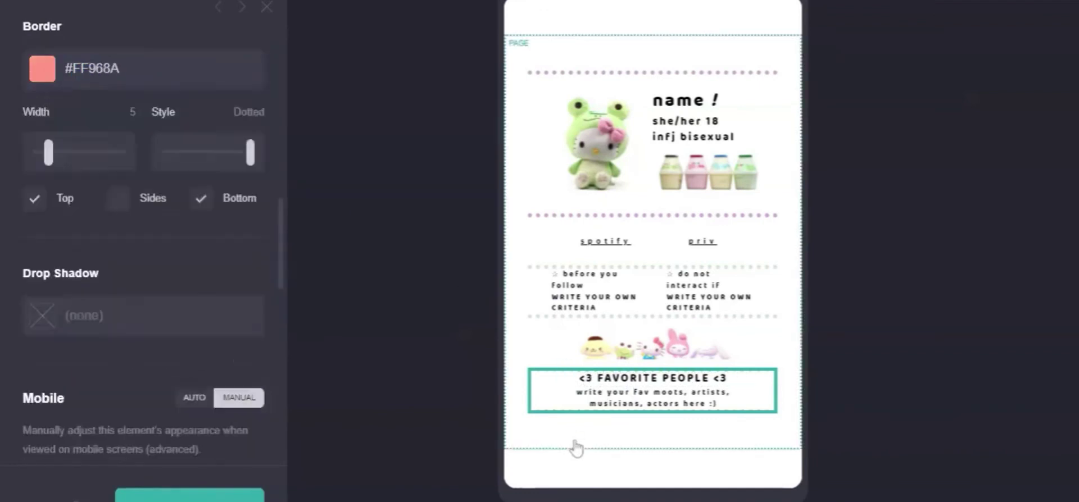
pyautogui.click(594, 450)
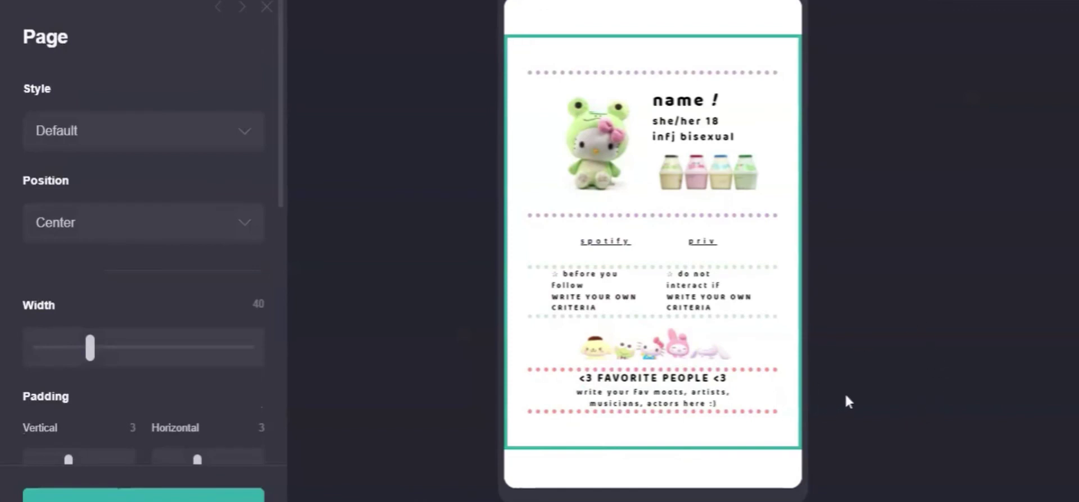
# Set the width of the container holding the spotify and priv links to 38.
pyautogui.click(768, 241)
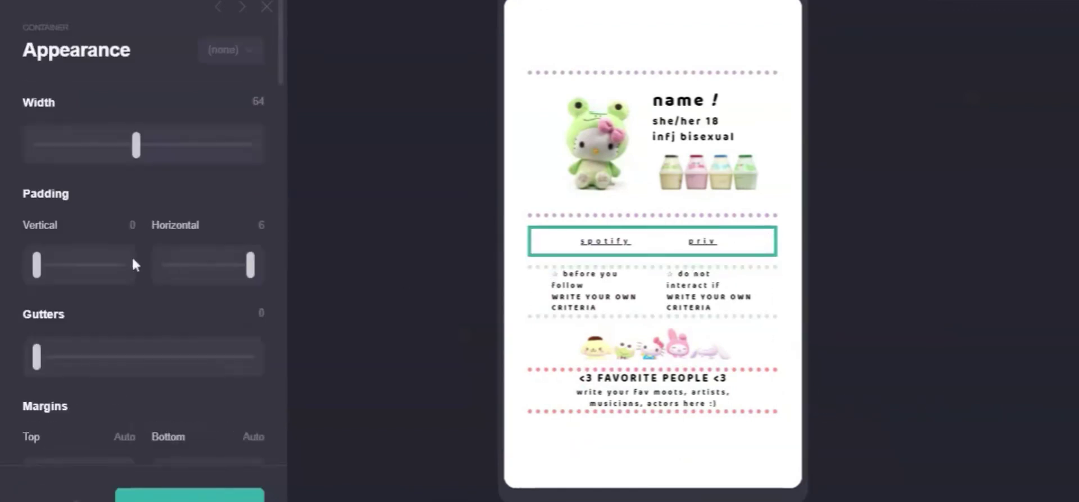
pyautogui.moveTo(136, 164); pyautogui.dragTo(93, 153)
pyautogui.click(36, 362)
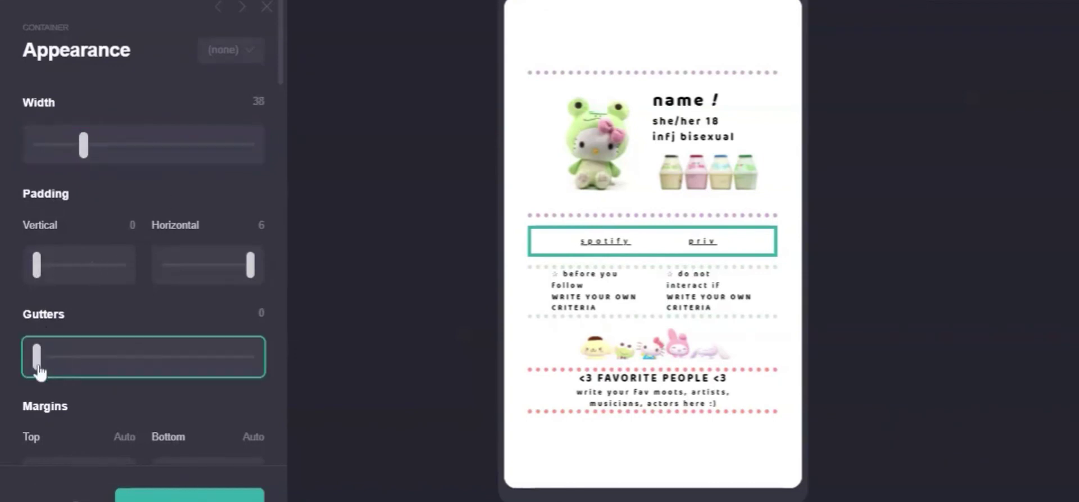
pyautogui.scroll(-3, 38, 368)
pyautogui.moveTo(38, 323); pyautogui.dragTo(1, 320)
pyautogui.moveTo(165, 313); pyautogui.dragTo(256, 323)
pyautogui.moveTo(38, 327); pyautogui.dragTo(34, 326)
pyautogui.moveTo(250, 314); pyautogui.dragTo(164, 326)
pyautogui.scroll(-20, 174, 343)
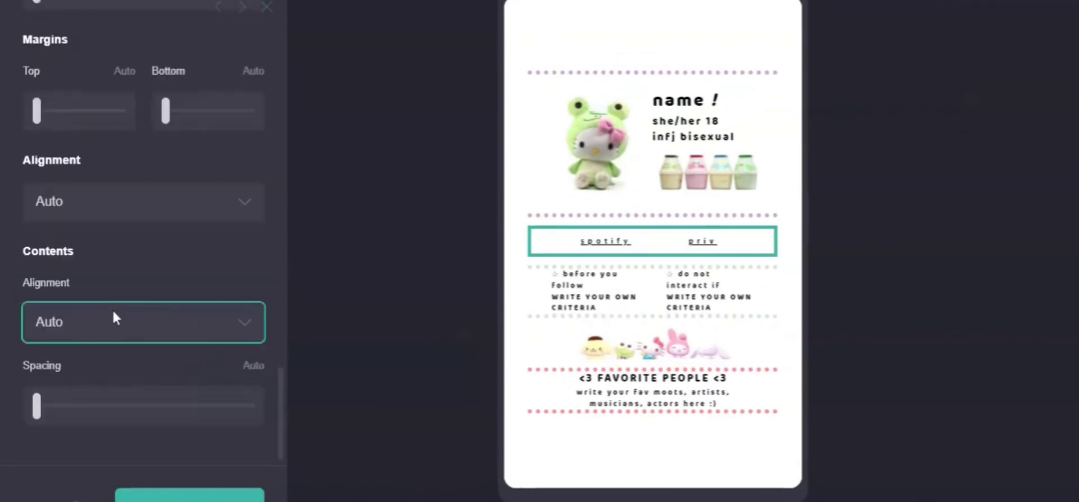
pyautogui.scroll(3, 109, 306)
pyautogui.moveTo(39, 143); pyautogui.dragTo(0, 160)
pyautogui.moveTo(37, 236); pyautogui.dragTo(0, 328)
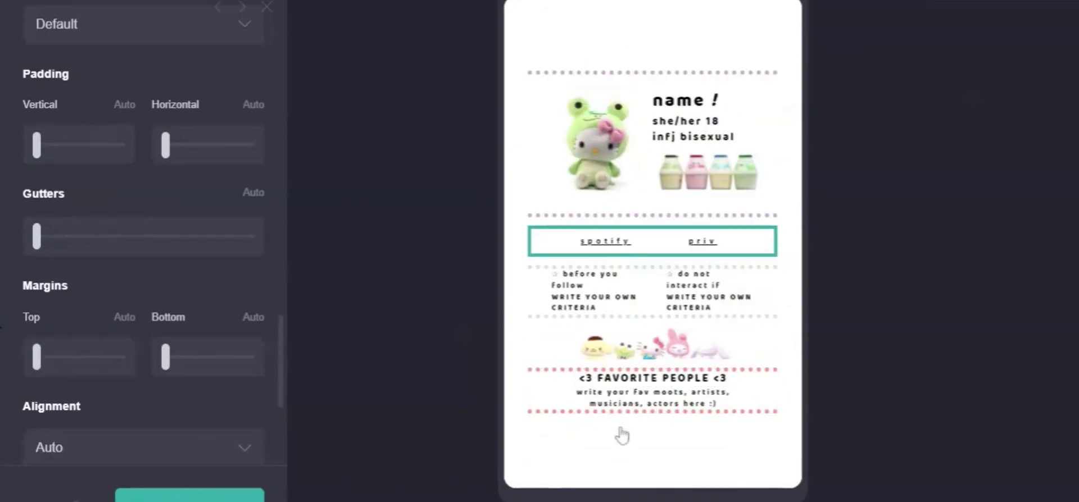
pyautogui.click(645, 473)
# Set the vertical padding of the "FAVORITE PEOPLE" container to 1.125.
pyautogui.click(764, 403)
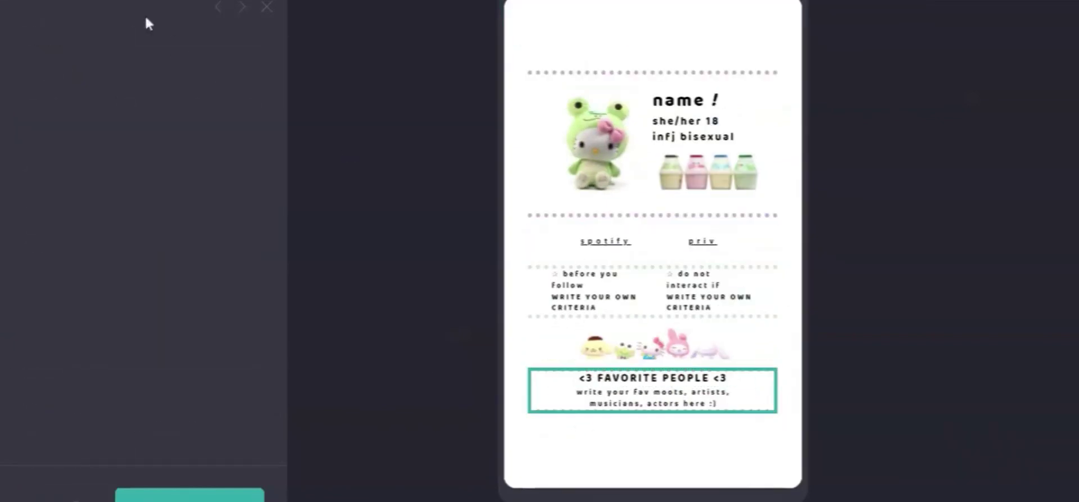
pyautogui.moveTo(45, 266); pyautogui.dragTo(48, 275)
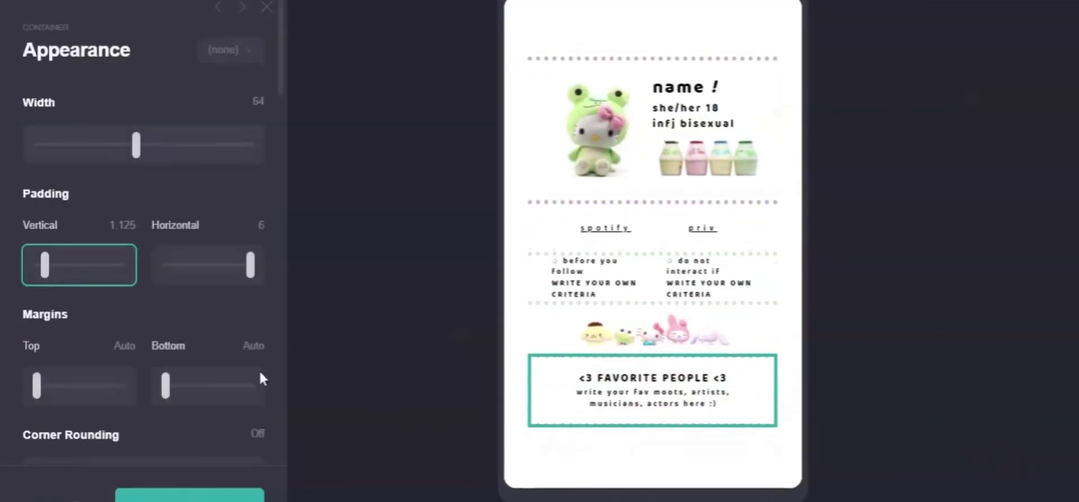
pyautogui.click(614, 473)
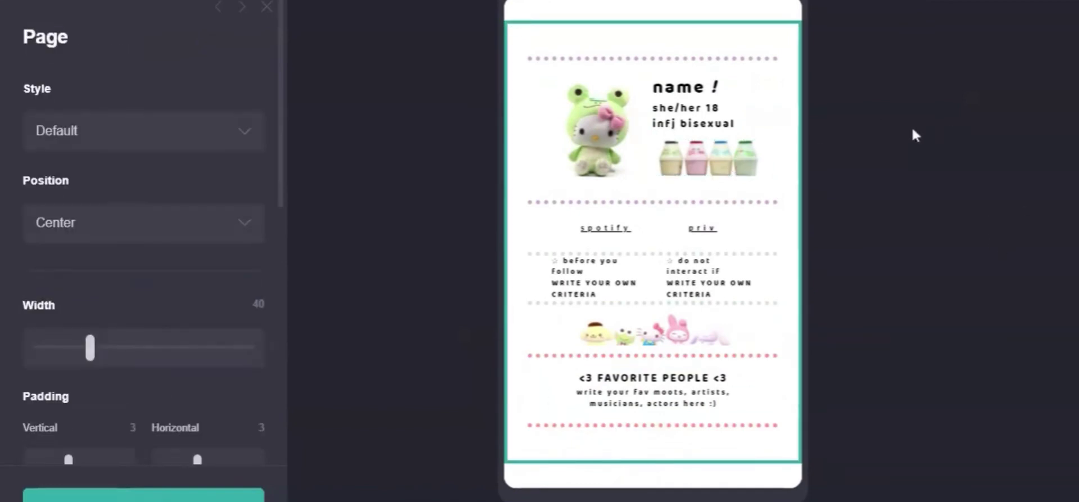
# Add a container below the "FAVORITE PEOPLE" section and change its type to a two-column layout.
pyautogui.click(945, 8)
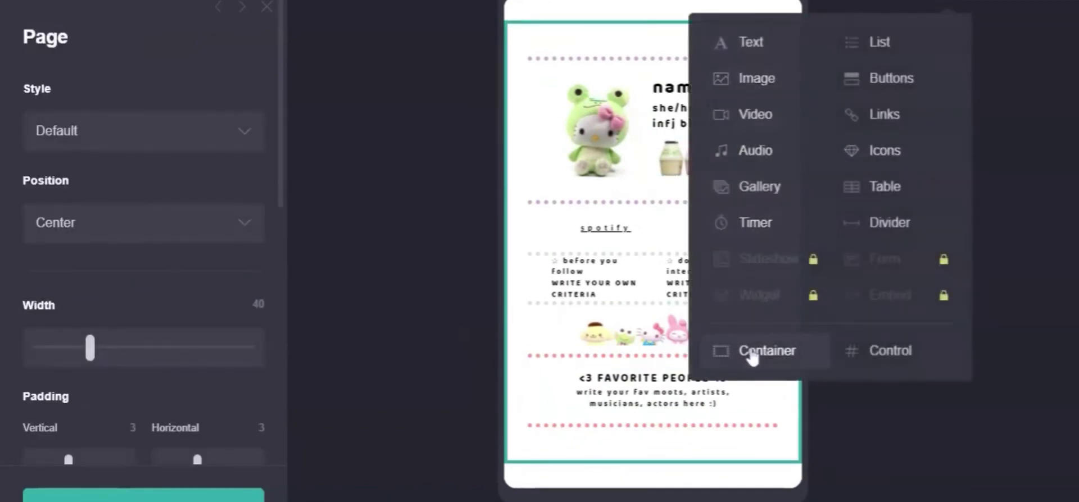
pyautogui.click(750, 352)
pyautogui.click(34, 499)
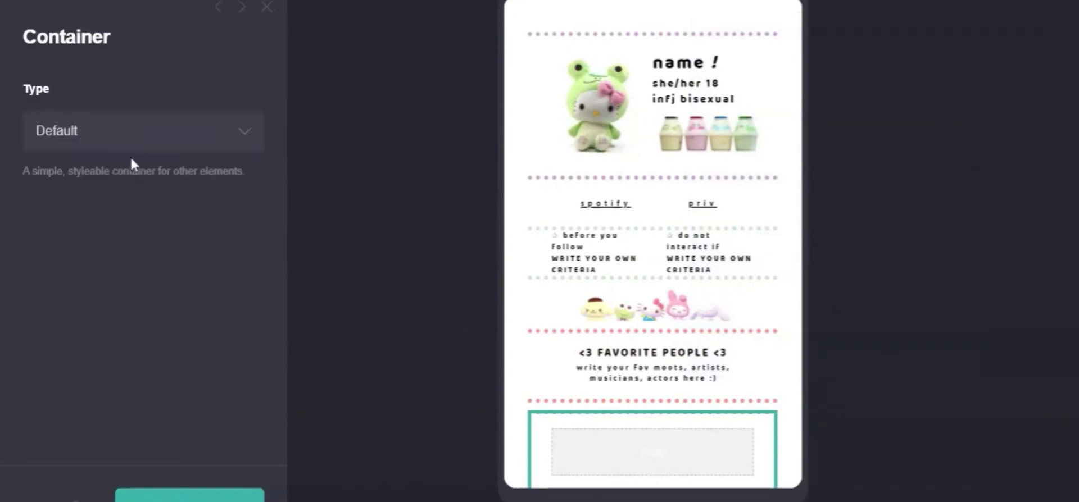
pyautogui.click(128, 140)
pyautogui.click(103, 173)
# Set the text size of the "before you follow" and "do not interact if" headings to 0.75.
pyautogui.click(583, 243)
pyautogui.click(75, 499)
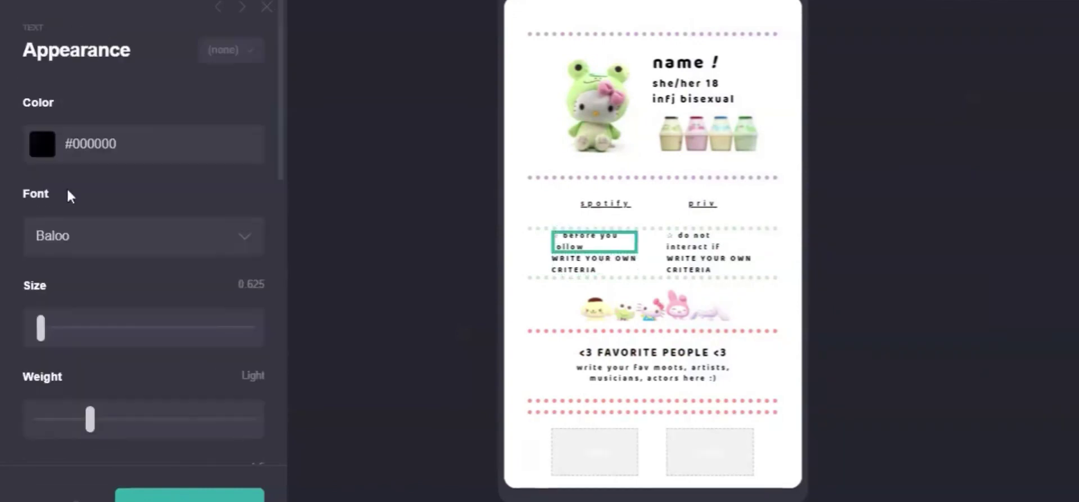
pyautogui.moveTo(43, 327); pyautogui.dragTo(45, 331)
pyautogui.click(704, 234)
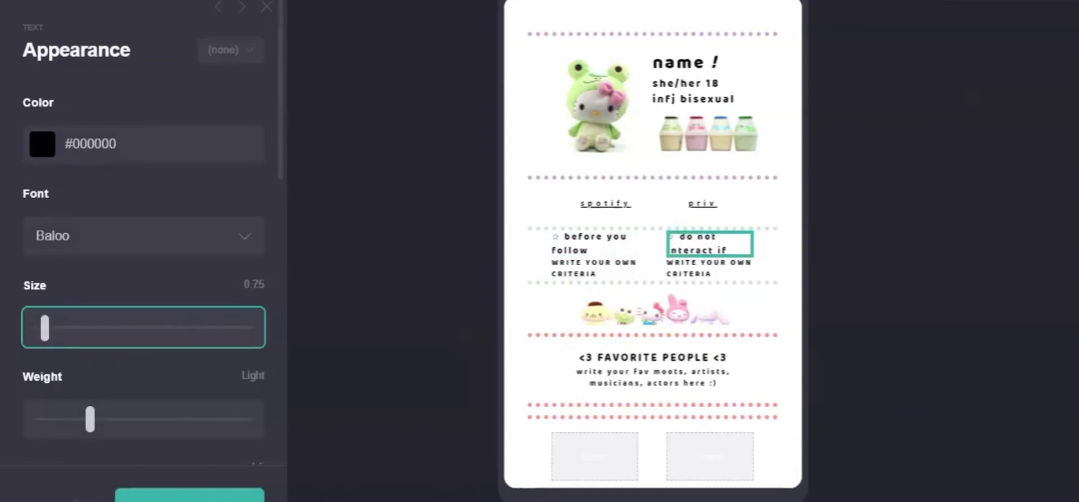
# Set the gutters of the "before you follow" / "do not interact if" container to 2.875 and increase its content spacing.
pyautogui.click(655, 267)
pyautogui.scroll(-10, 82, 240)
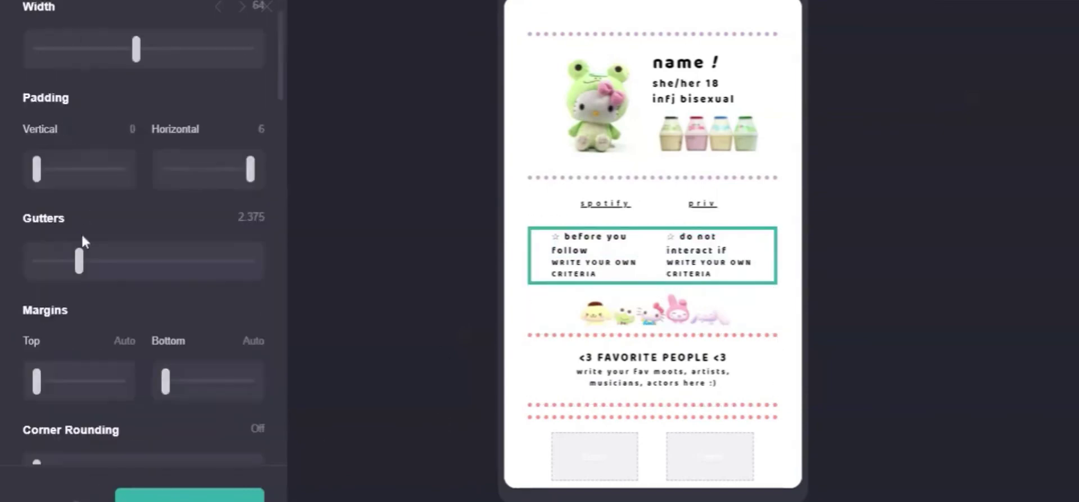
pyautogui.click(36, 394)
pyautogui.moveTo(38, 305)
pyautogui.mouseDown()
pyautogui.moveTo(47, 305)
pyautogui.moveTo(36, 305)
pyautogui.mouseUp()
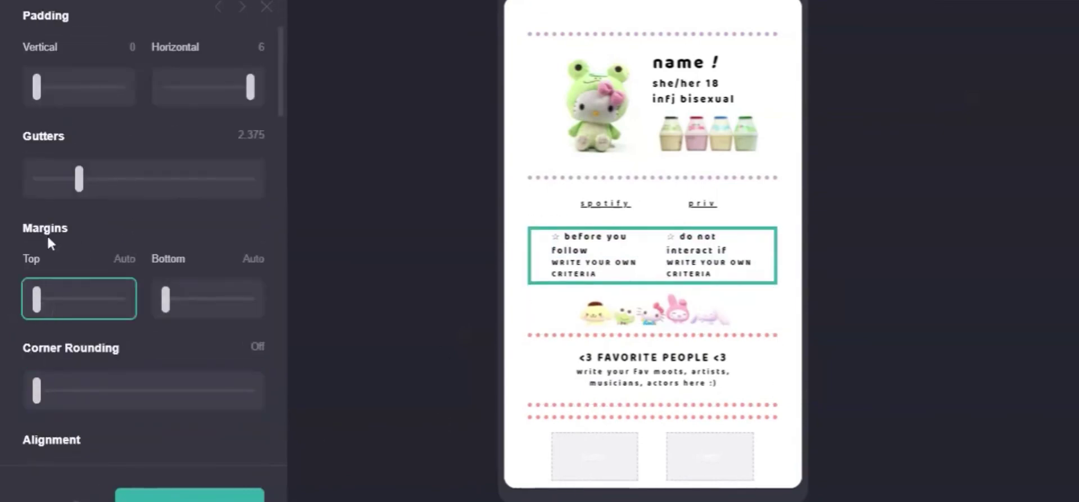
pyautogui.moveTo(81, 186); pyautogui.dragTo(89, 187)
pyautogui.scroll(-6, 41, 236)
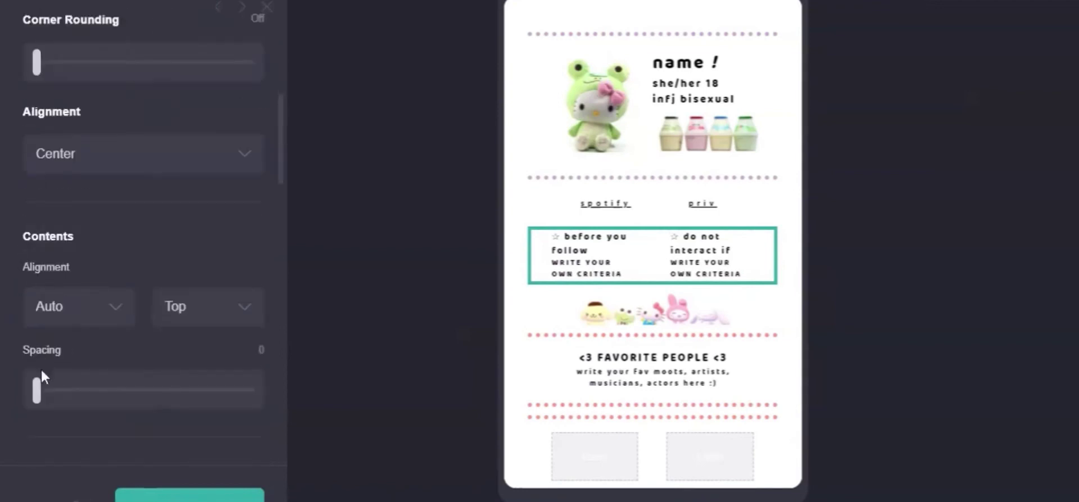
pyautogui.moveTo(39, 388); pyautogui.dragTo(68, 399)
pyautogui.click(767, 359)
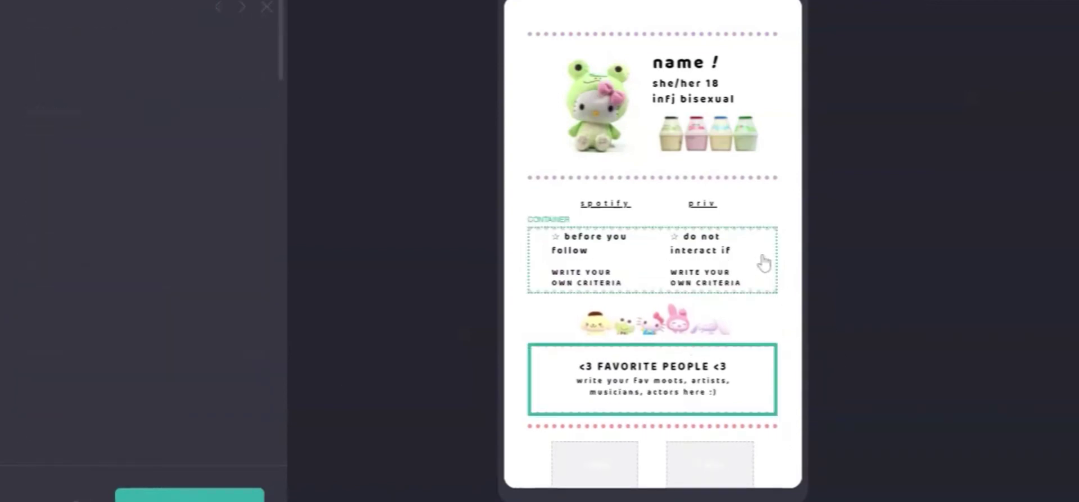
pyautogui.click(777, 275)
pyautogui.click(88, 360)
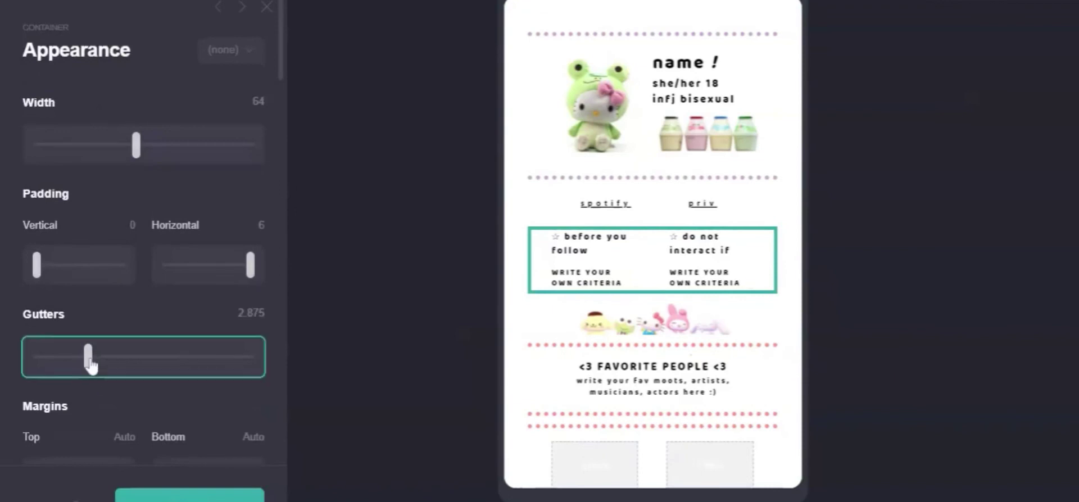
# Set the vertical padding of the "before you follow" / "do not interact if" container to 0.75.
pyautogui.scroll(-6, 113, 371)
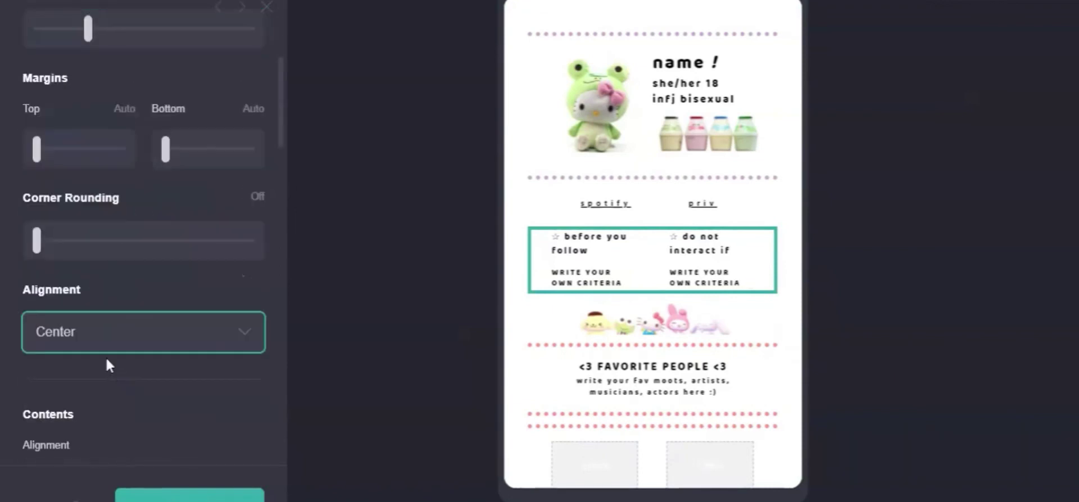
pyautogui.click(47, 149)
pyautogui.scroll(-3, 66, 277)
pyautogui.scroll(-1, 87, 354)
pyautogui.moveTo(67, 321); pyautogui.dragTo(73, 324)
pyautogui.scroll(-3, 76, 399)
pyautogui.scroll(8, 89, 362)
pyautogui.scroll(3, 81, 317)
pyautogui.moveTo(37, 264); pyautogui.dragTo(43, 264)
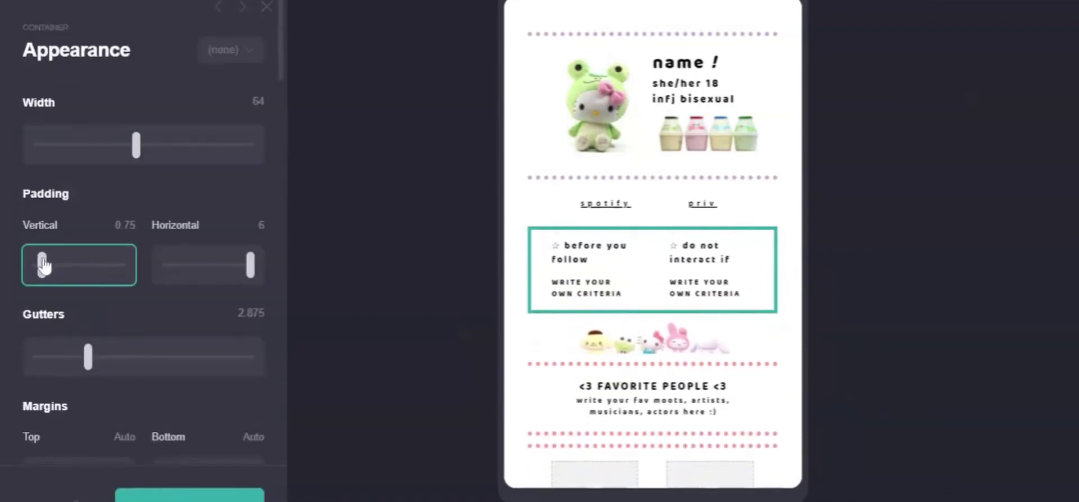
# Change the border color of the empty two-column container below "FAVORITE PEOPLE" to #55CBCD.
pyautogui.scroll(-1, 518, 344)
pyautogui.click(631, 450)
pyautogui.scroll(-8, 100, 331)
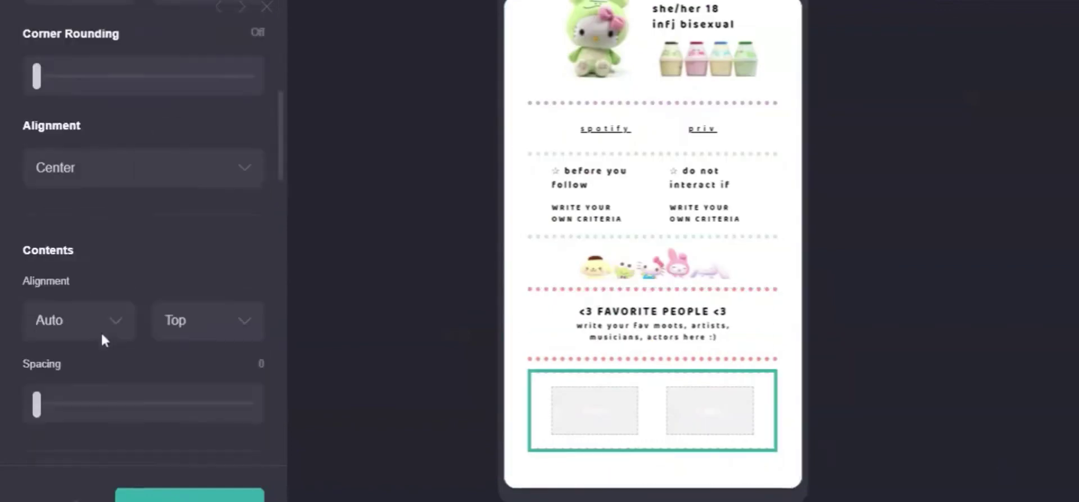
pyautogui.scroll(-6, 100, 332)
pyautogui.click(86, 253)
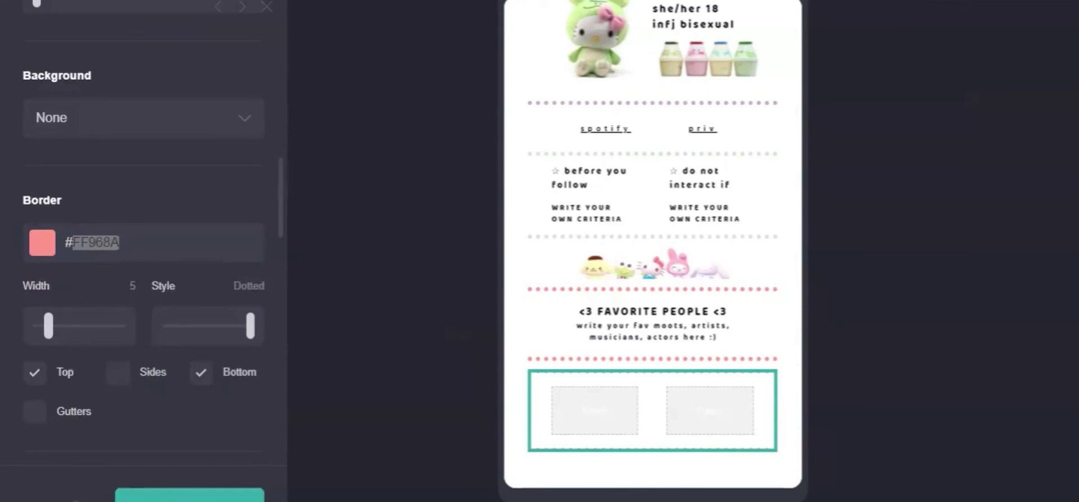
pyautogui.hotkey('alt', 'Tab')
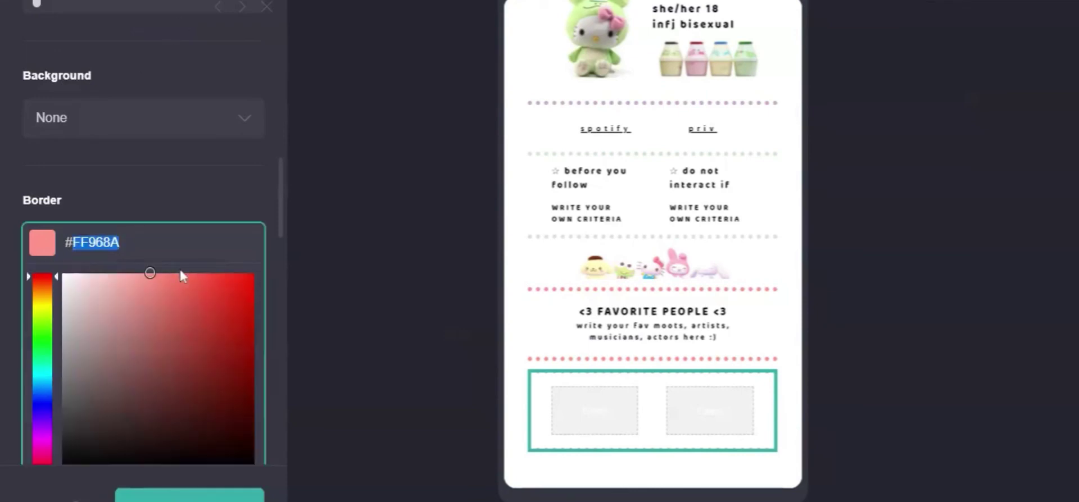
pyautogui.write('55C')
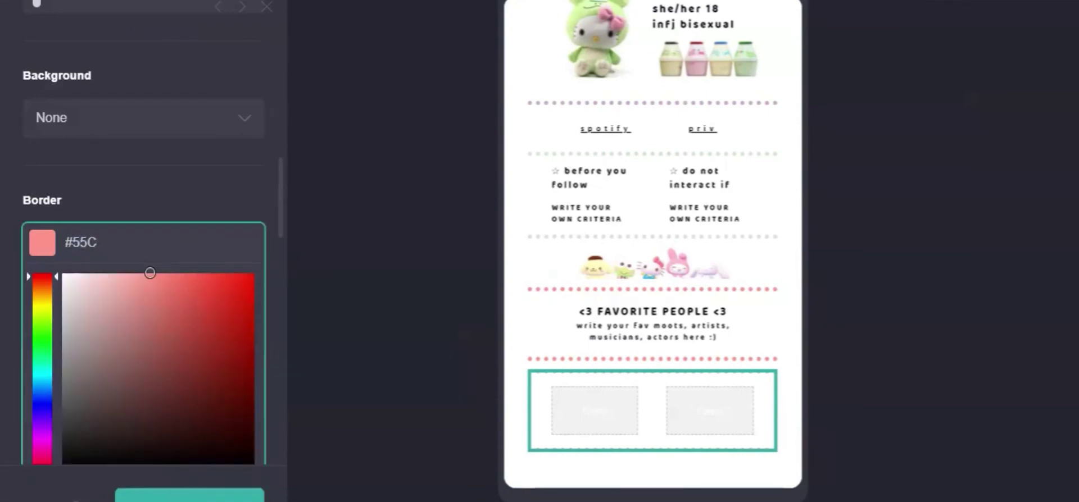
pyautogui.write('BCD')
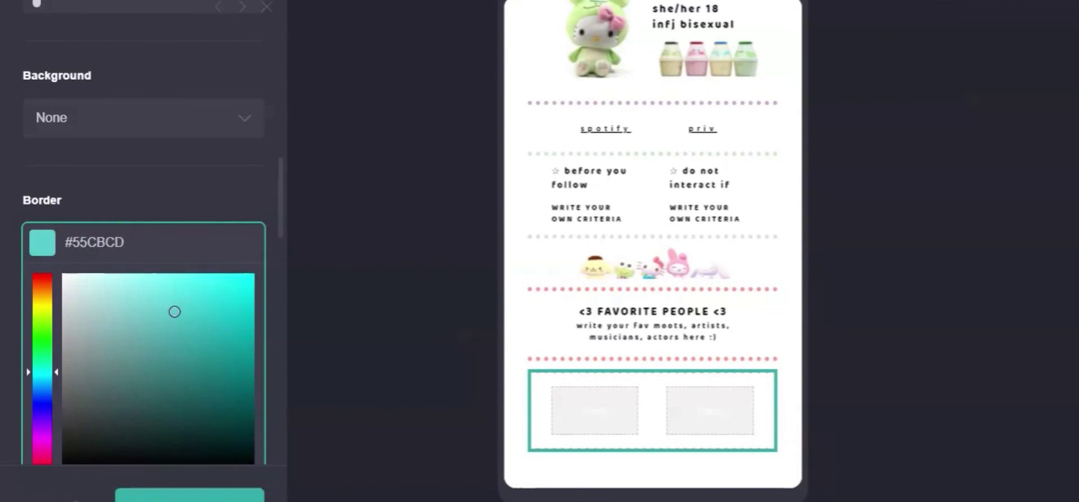
pyautogui.click(518, 423)
# Place copies of the "before you follow" heading in both columns of the empty turquoise-bordered container.
pyautogui.click(569, 174)
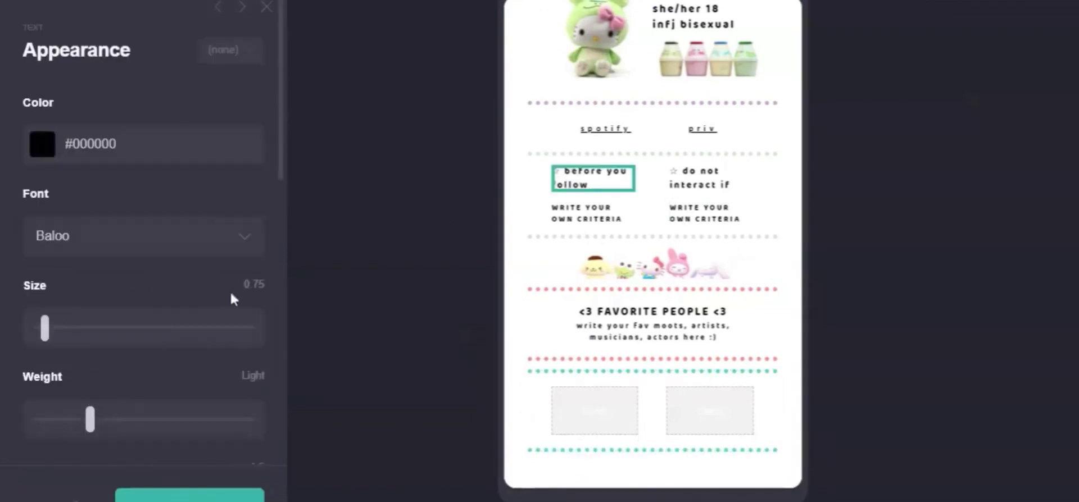
pyautogui.scroll(-4, 45, 400)
pyautogui.scroll(-5, 44, 400)
pyautogui.moveTo(578, 181); pyautogui.dragTo(692, 400)
pyautogui.hotkey('ctrl', 'd')
# Change the copied headings in the turquoise-bordered container to "☆ like *!*" in the first column and "☆ dislike *!*" in the second.
pyautogui.click(614, 424)
pyautogui.click(218, 7)
pyautogui.moveTo(149, 99); pyautogui.dragTo(51, 100)
pyautogui.write('like')
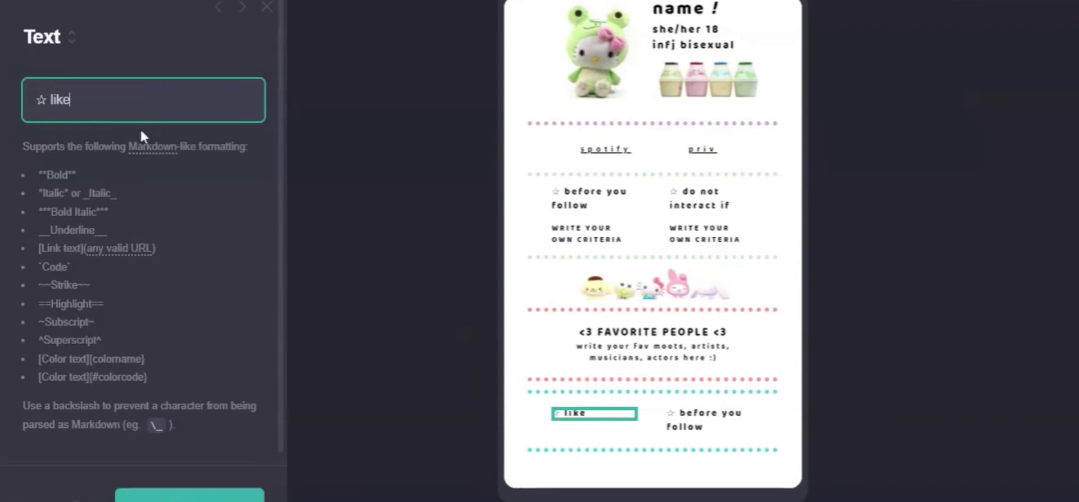
pyautogui.write(' *!*')
pyautogui.click(709, 420)
pyautogui.moveTo(150, 100); pyautogui.dragTo(50, 99)
pyautogui.write('dislike')
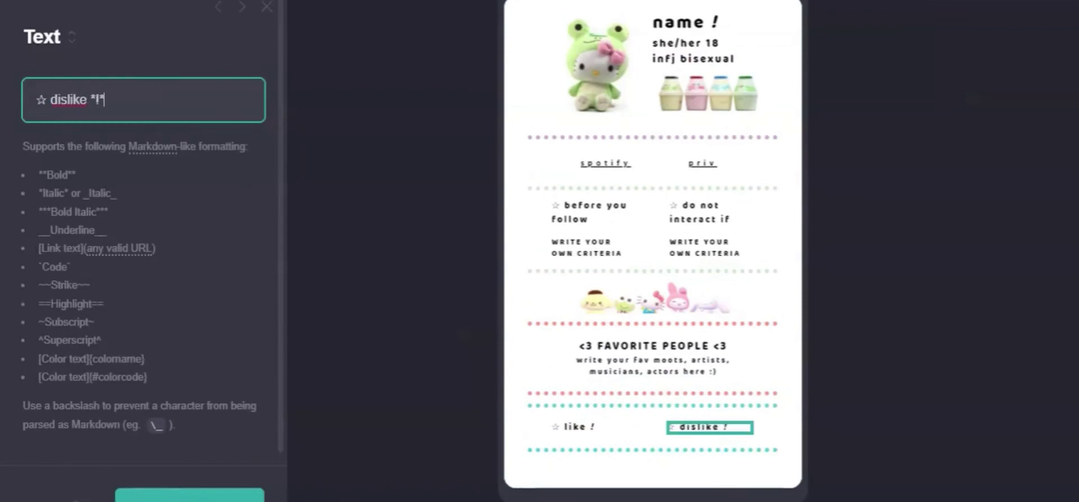
# Place copies of the "WRITE YOUR OWN CRITERIA" text under both the like and dislike headings.
pyautogui.click(607, 468)
pyautogui.click(587, 251)
pyautogui.hotkey('ctrl', 'd')
pyautogui.moveTo(539, 267); pyautogui.dragTo(714, 406)
# Add the image of three toy birds below the like and dislike section, extending the crop to include the whole picture.
pyautogui.click(645, 466)
pyautogui.click(947, 3)
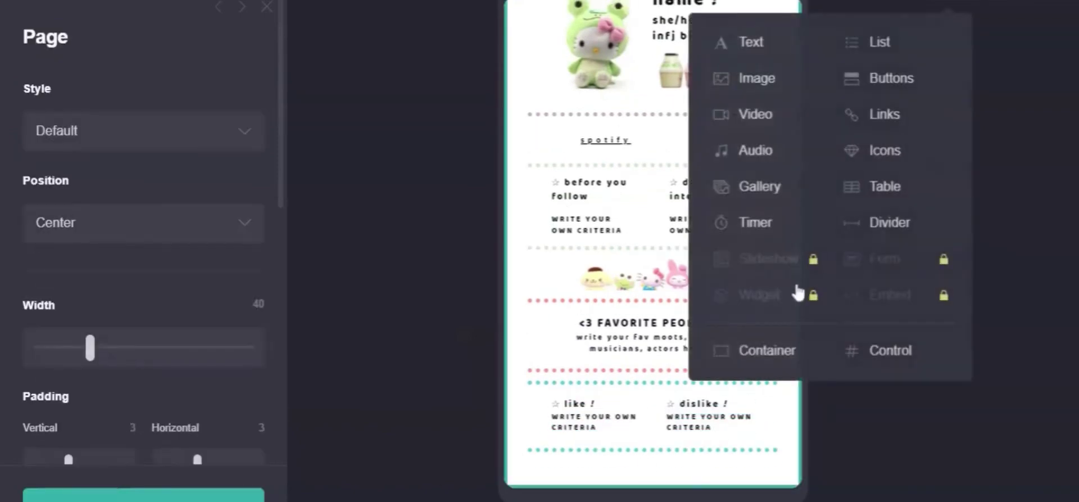
pyautogui.click(765, 80)
pyautogui.click(36, 28)
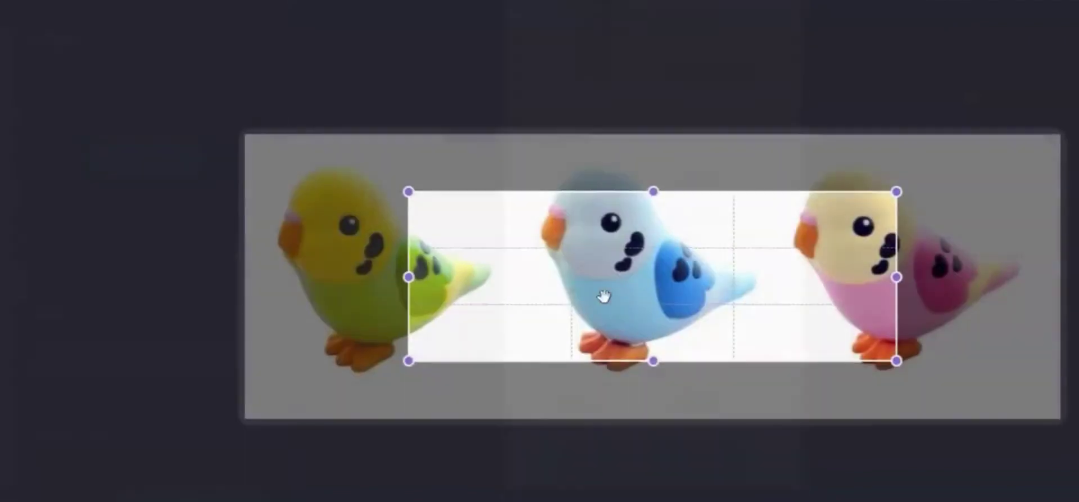
pyautogui.moveTo(486, 221); pyautogui.dragTo(318, 166)
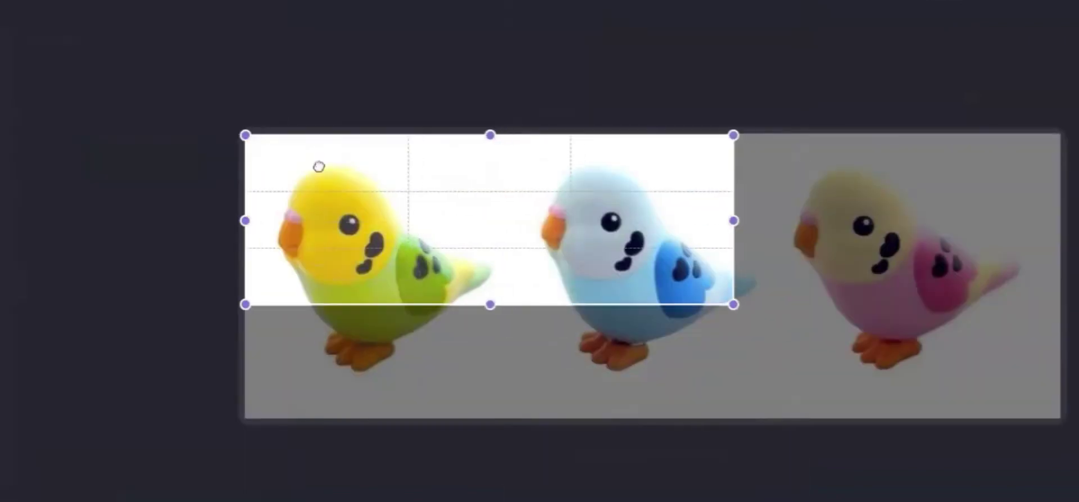
pyautogui.moveTo(734, 305); pyautogui.dragTo(1059, 417)
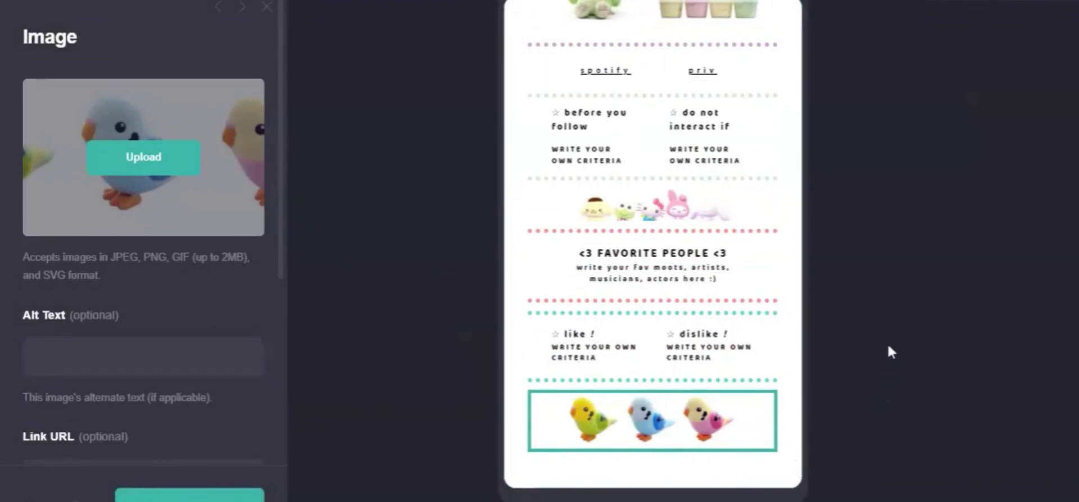
# Review the page layout in desktop view from the profile section to the bird image, and return to mobile view.
pyautogui.scroll(3, 723, 393)
pyautogui.click(1072, 245)
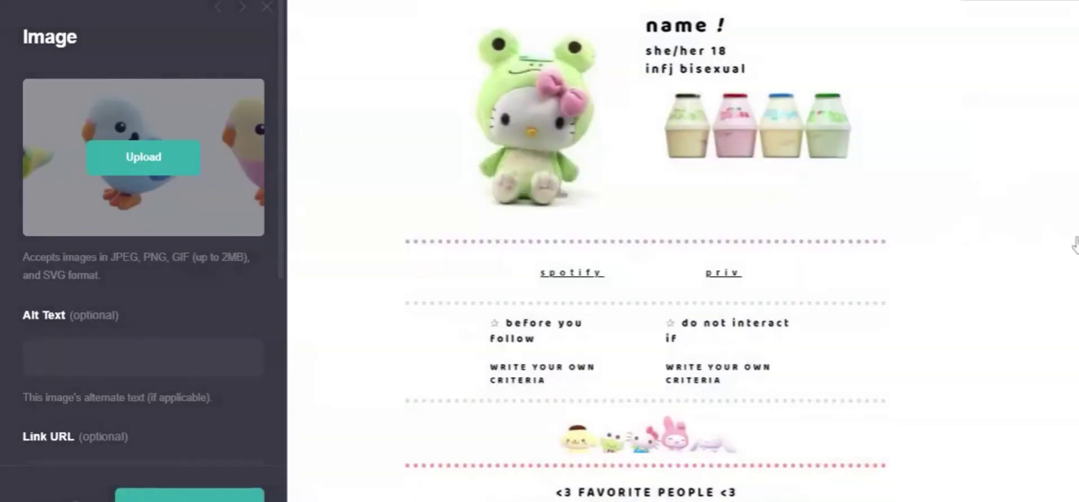
pyautogui.scroll(-3, 1071, 247)
pyautogui.scroll(-1, 1056, 250)
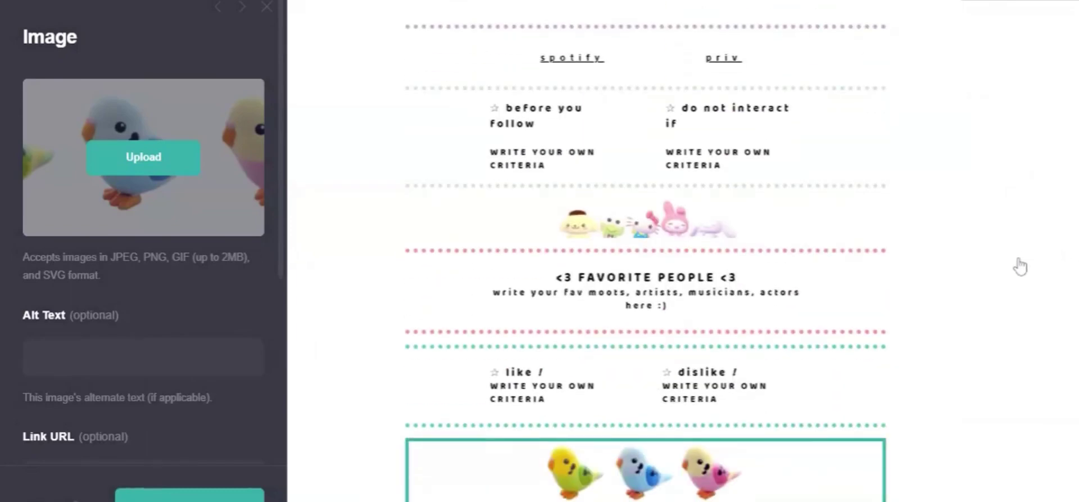
pyautogui.scroll(5, 1020, 267)
pyautogui.press('m')
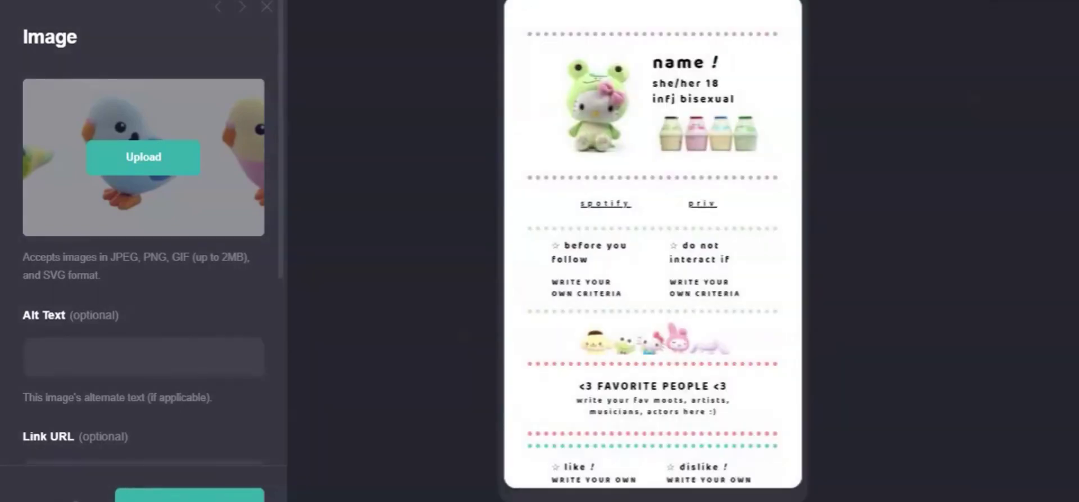
# Fill in the publishing details with the title "pastel", description "pastel" and .carrd.co address "pastel".
pyautogui.hotkey('ctrl', 's')
pyautogui.click(143, 133)
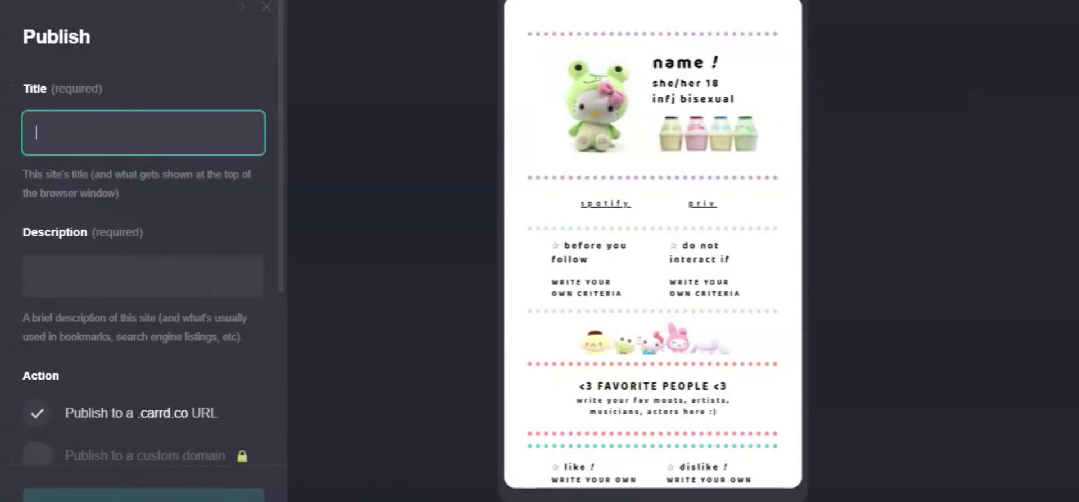
pyautogui.write('pastel')
pyautogui.press('Tab')
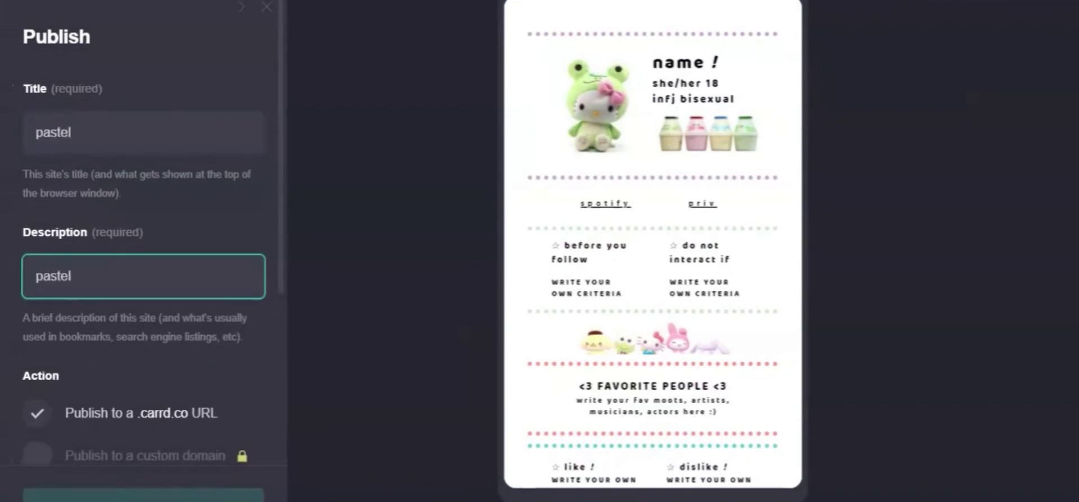
pyautogui.press('Tab')
pyautogui.press('Tab')
pyautogui.write('pastel')
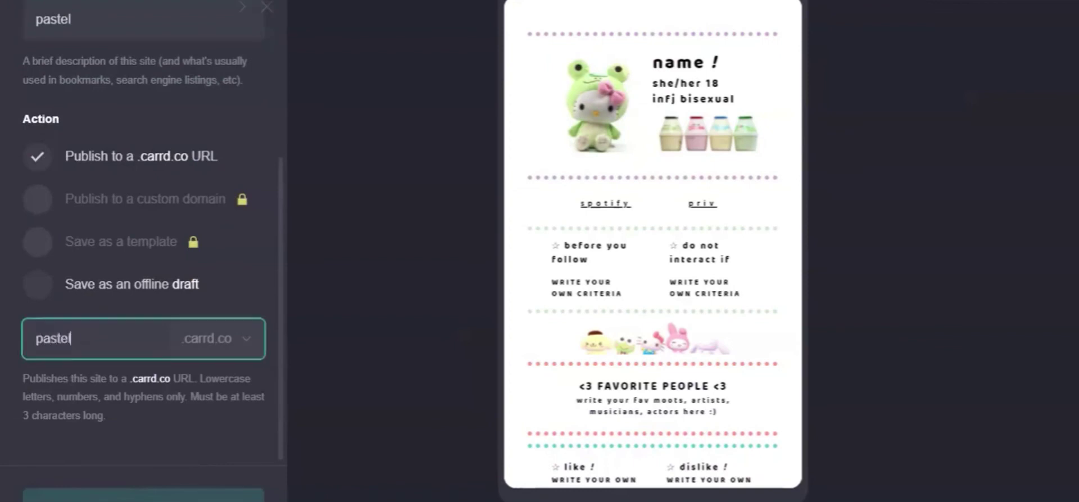